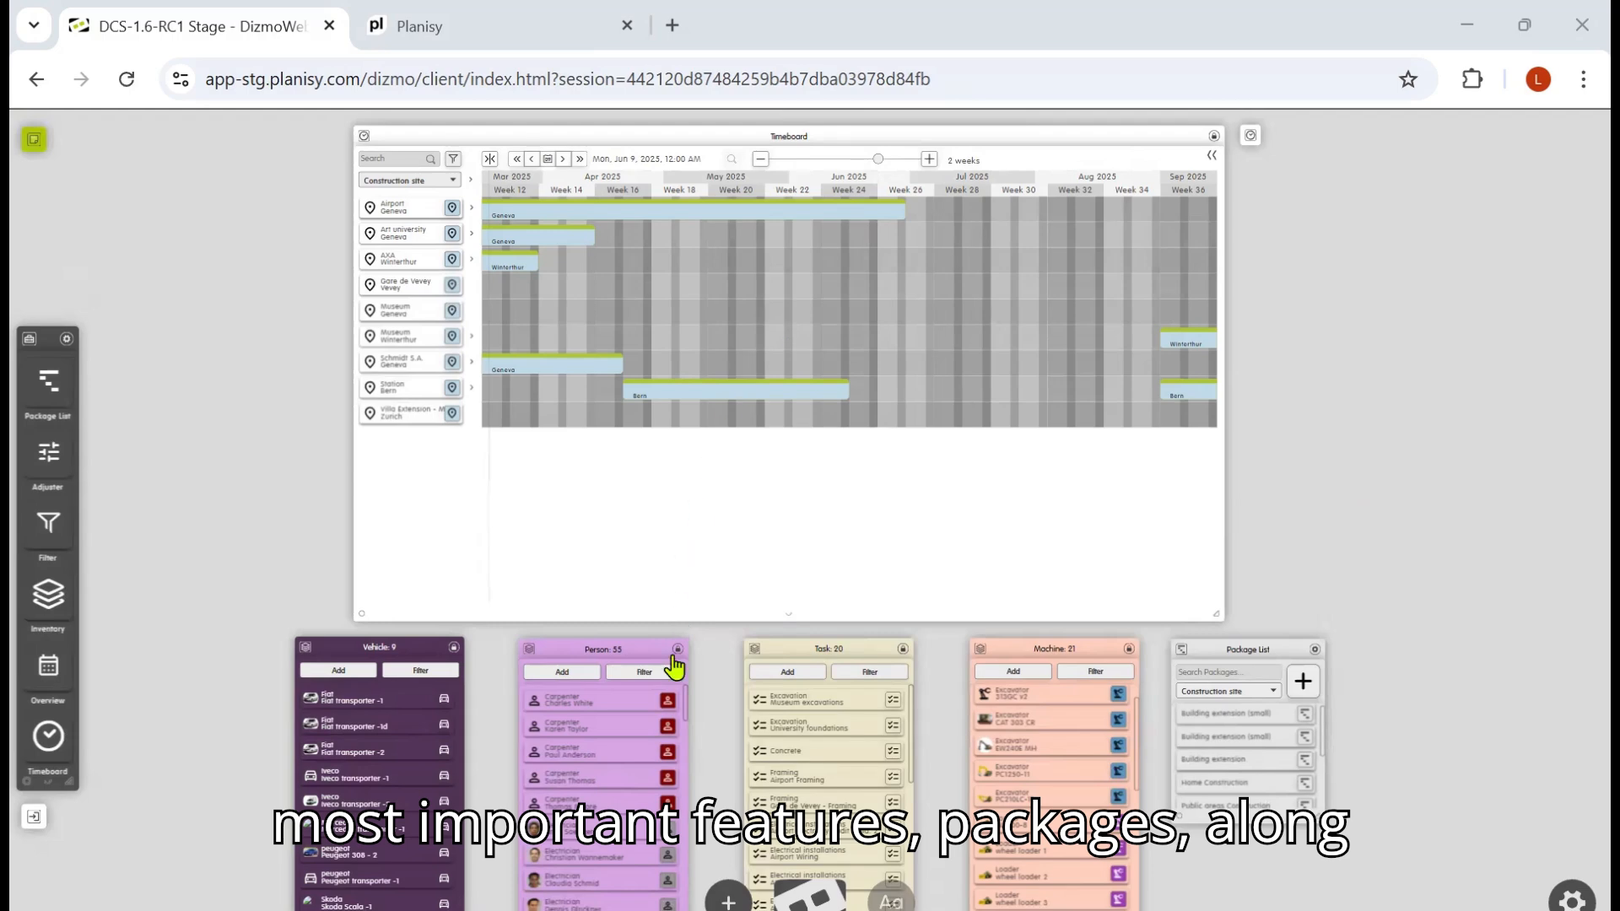
Step: Expand all construction sites in the Timeboard and step the timeline back three periods
double_click(1236, 653)
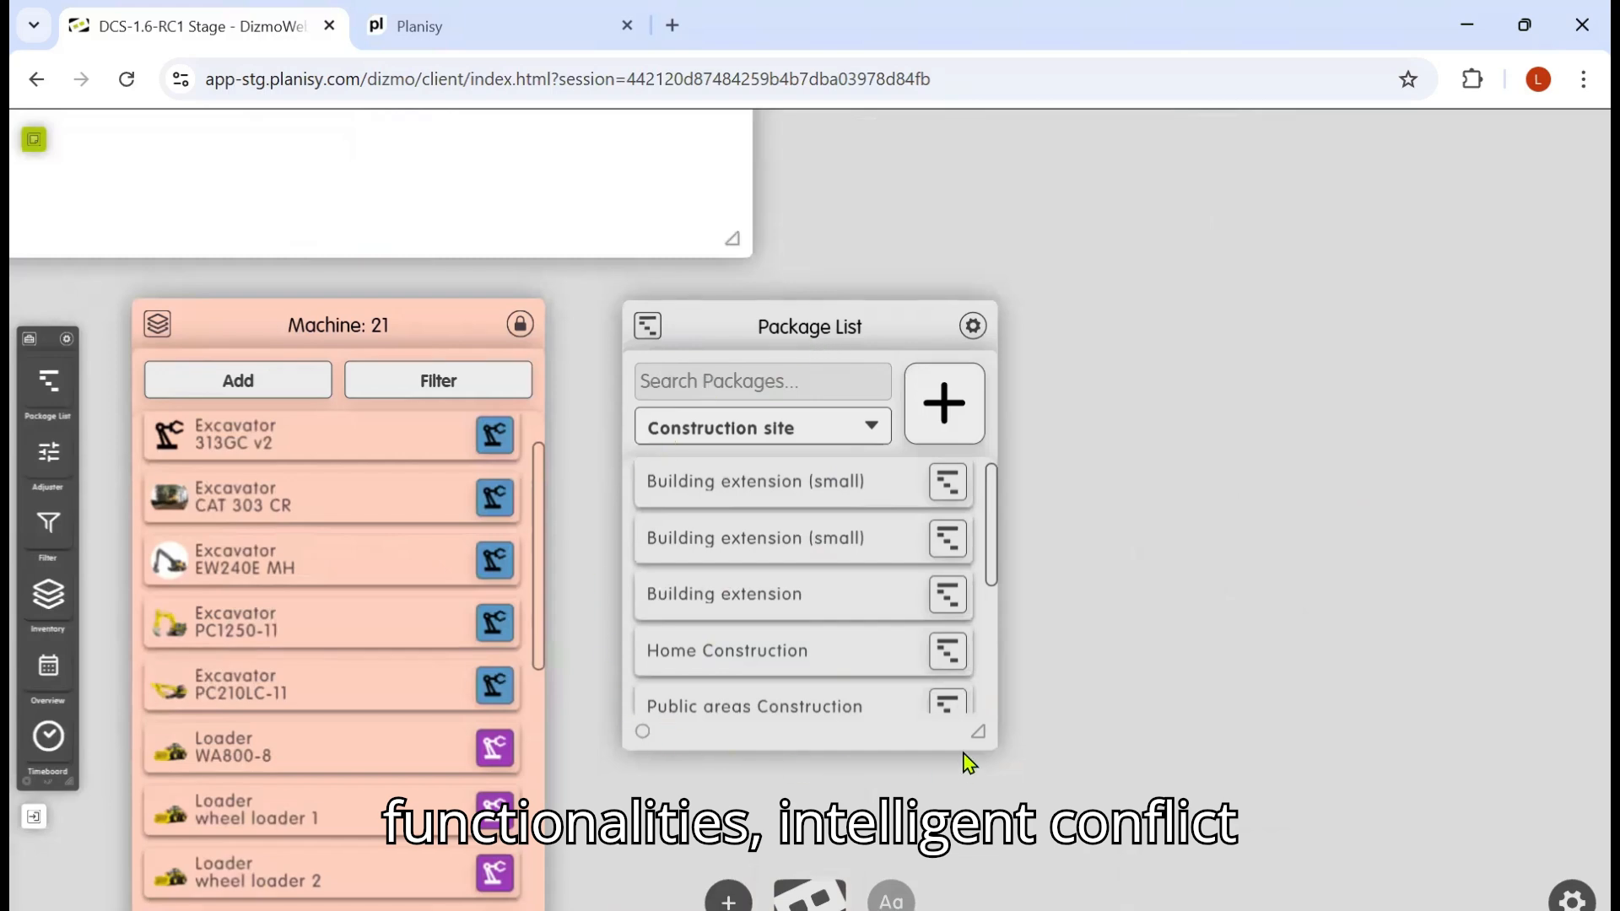
left_click(810, 897)
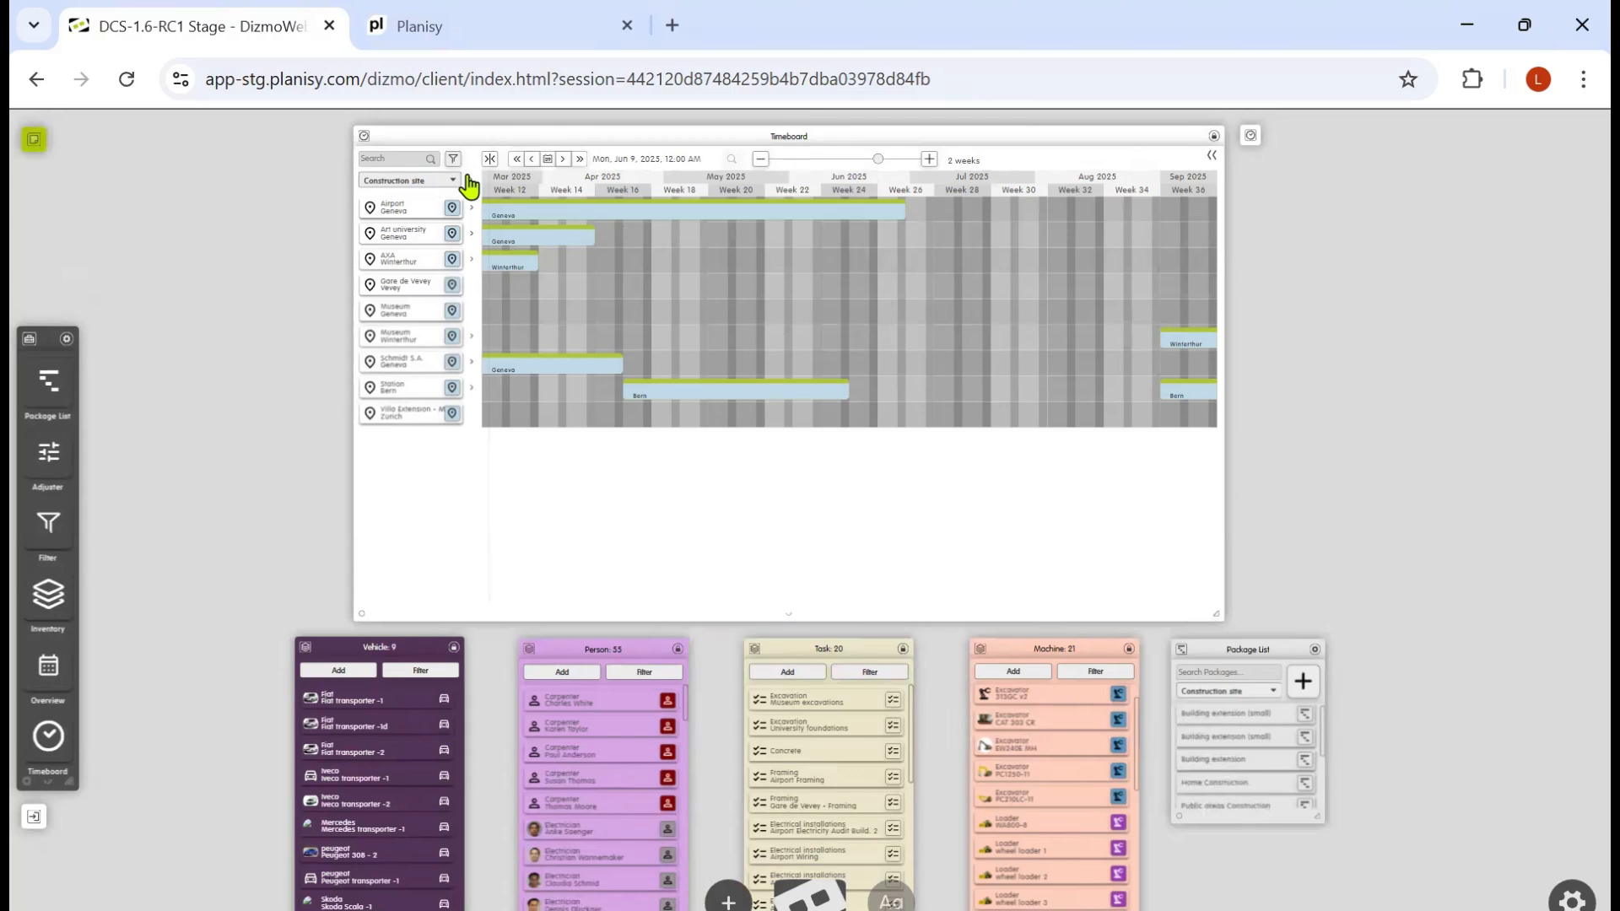
left_click(470, 180)
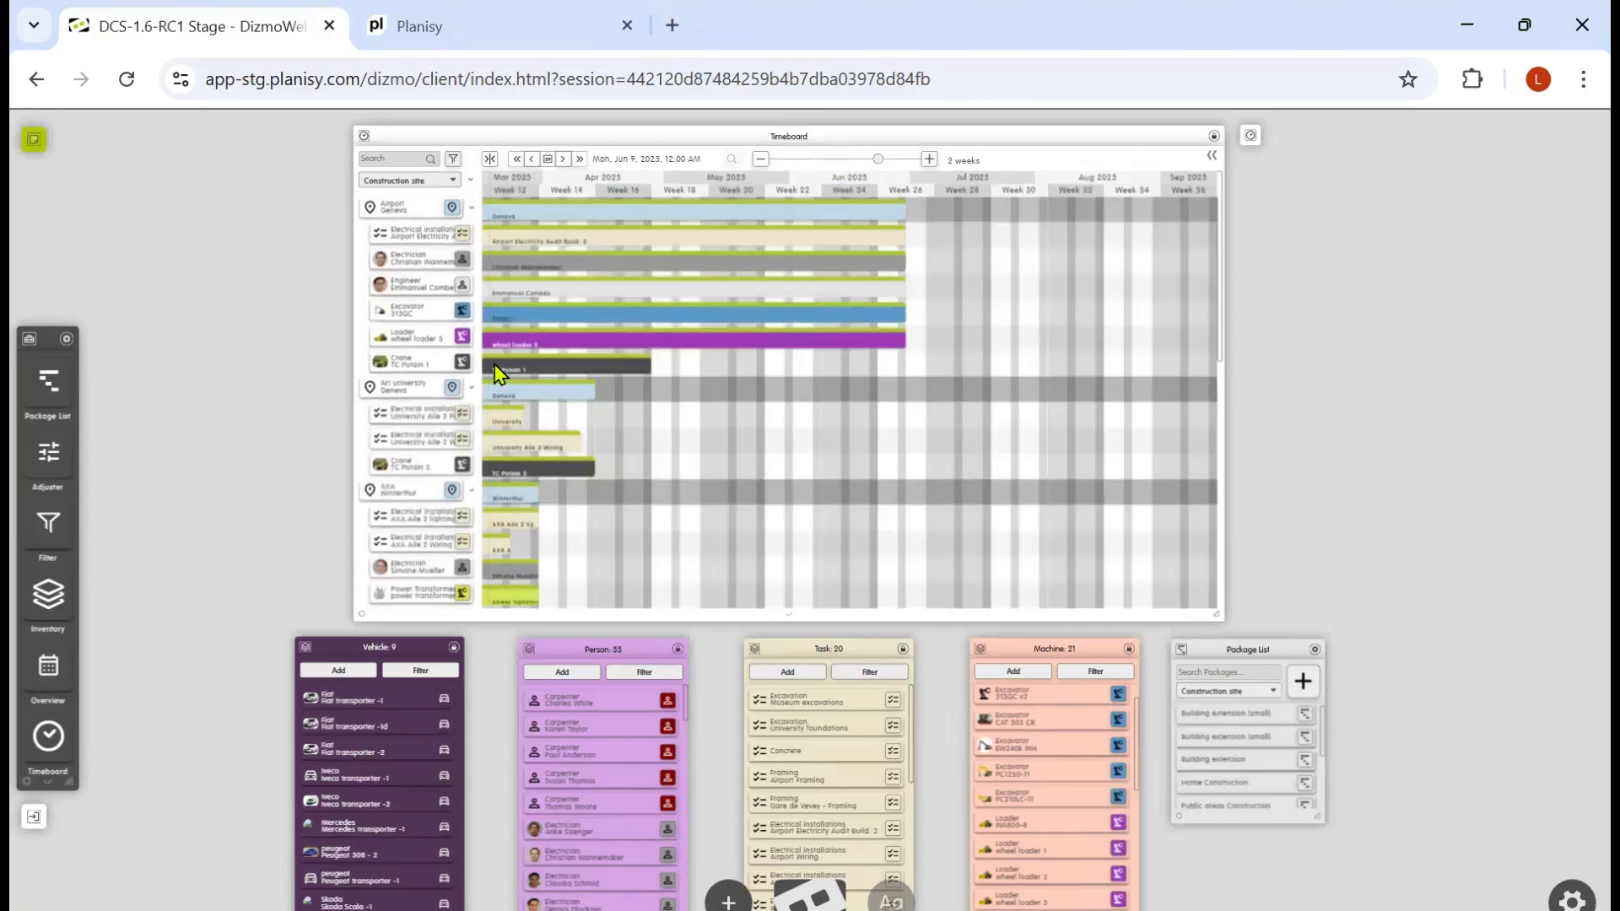
left_click(532, 159)
left_click(532, 160)
left_click(533, 159)
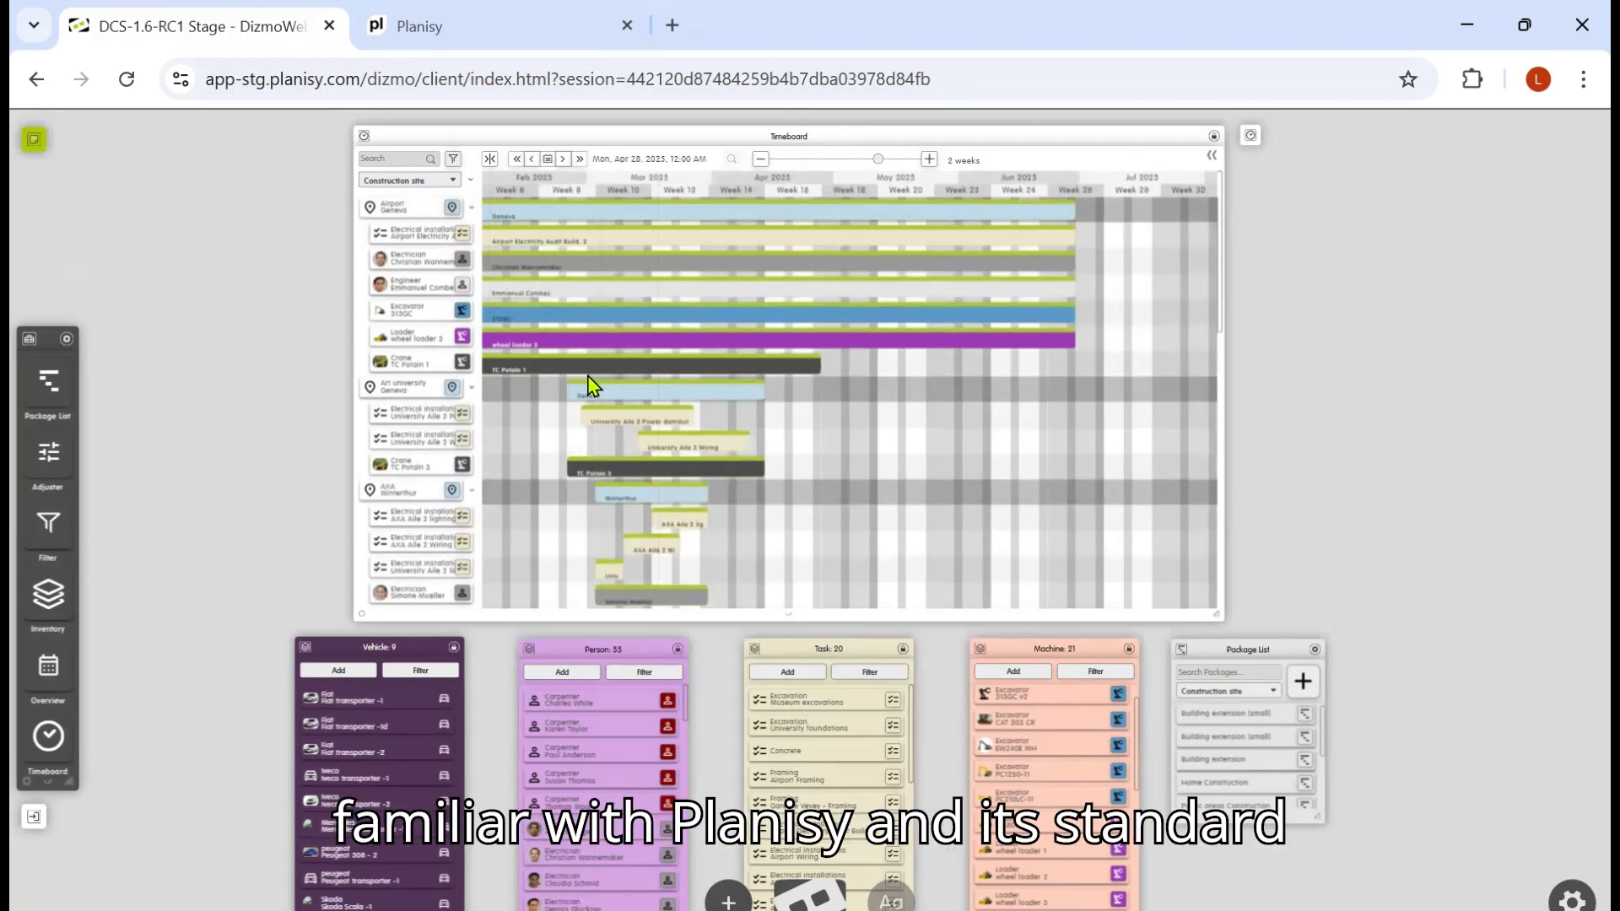
Step: Browse the expanded sites' resource allocations over earlier weeks, then collapse all construction sites again
double_click(734, 145)
scroll(657, 545, "down", 3)
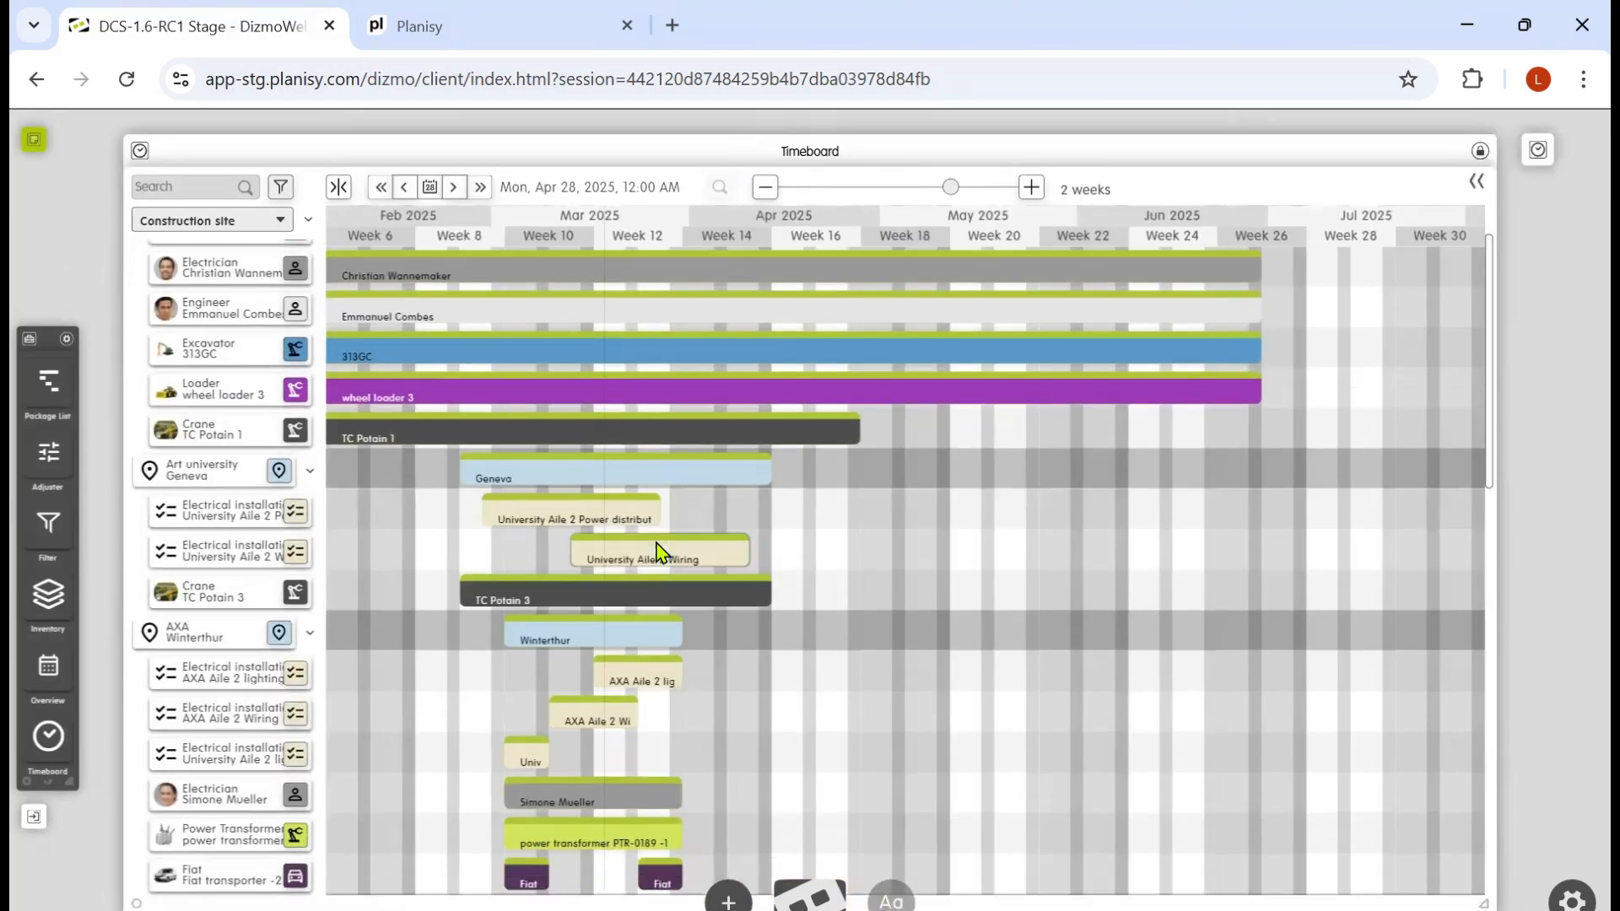
scroll(660, 552, "down", 1)
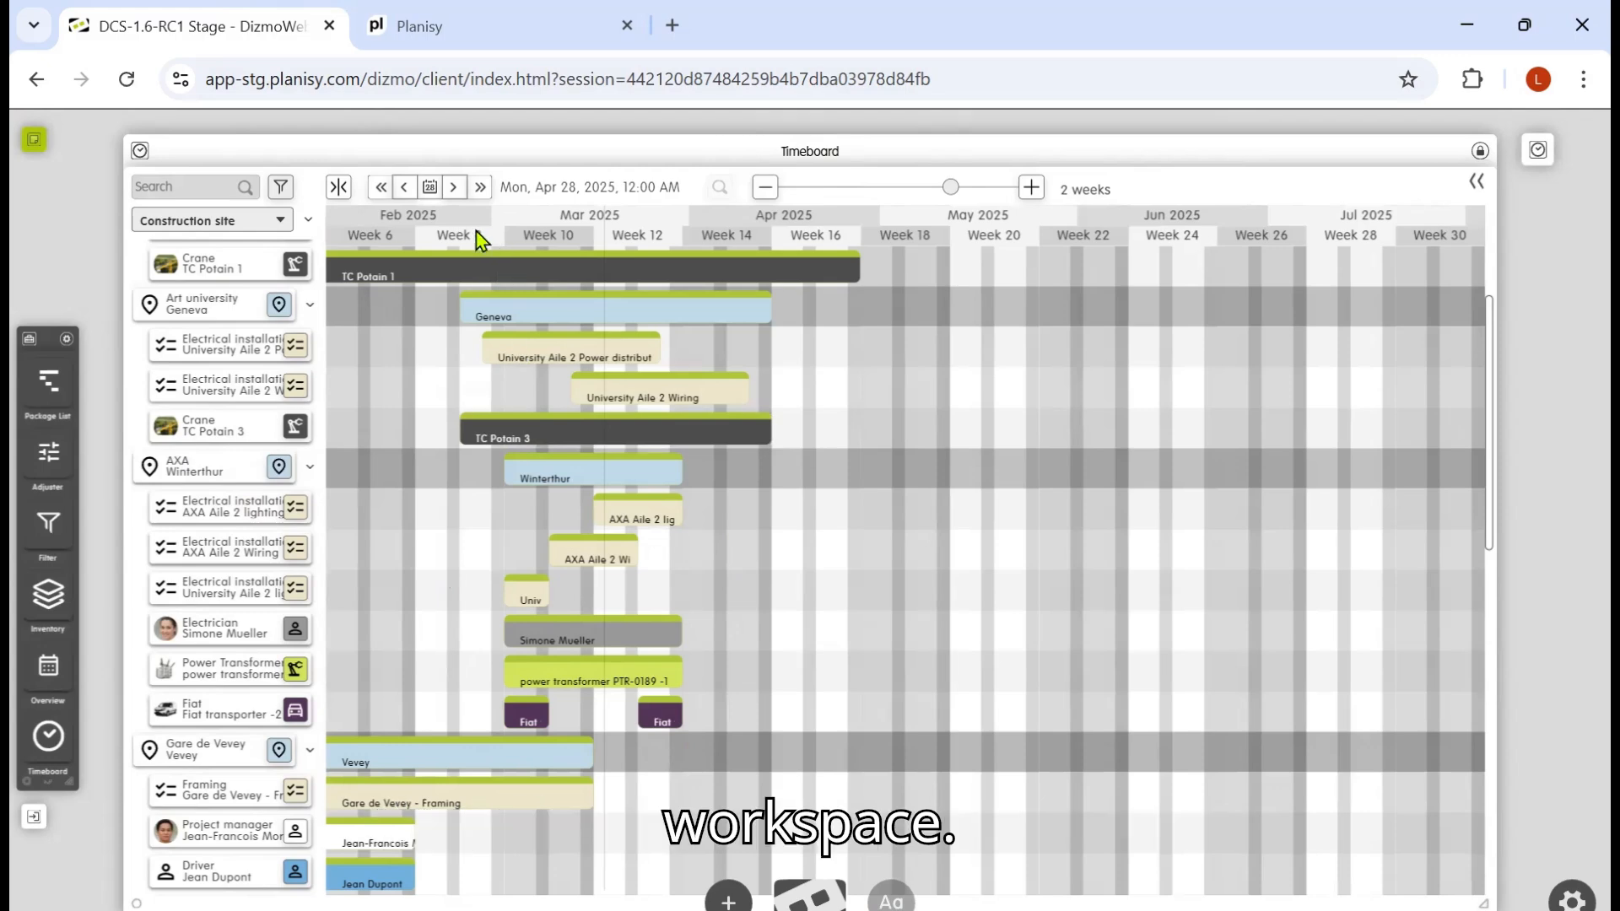
left_click(405, 188)
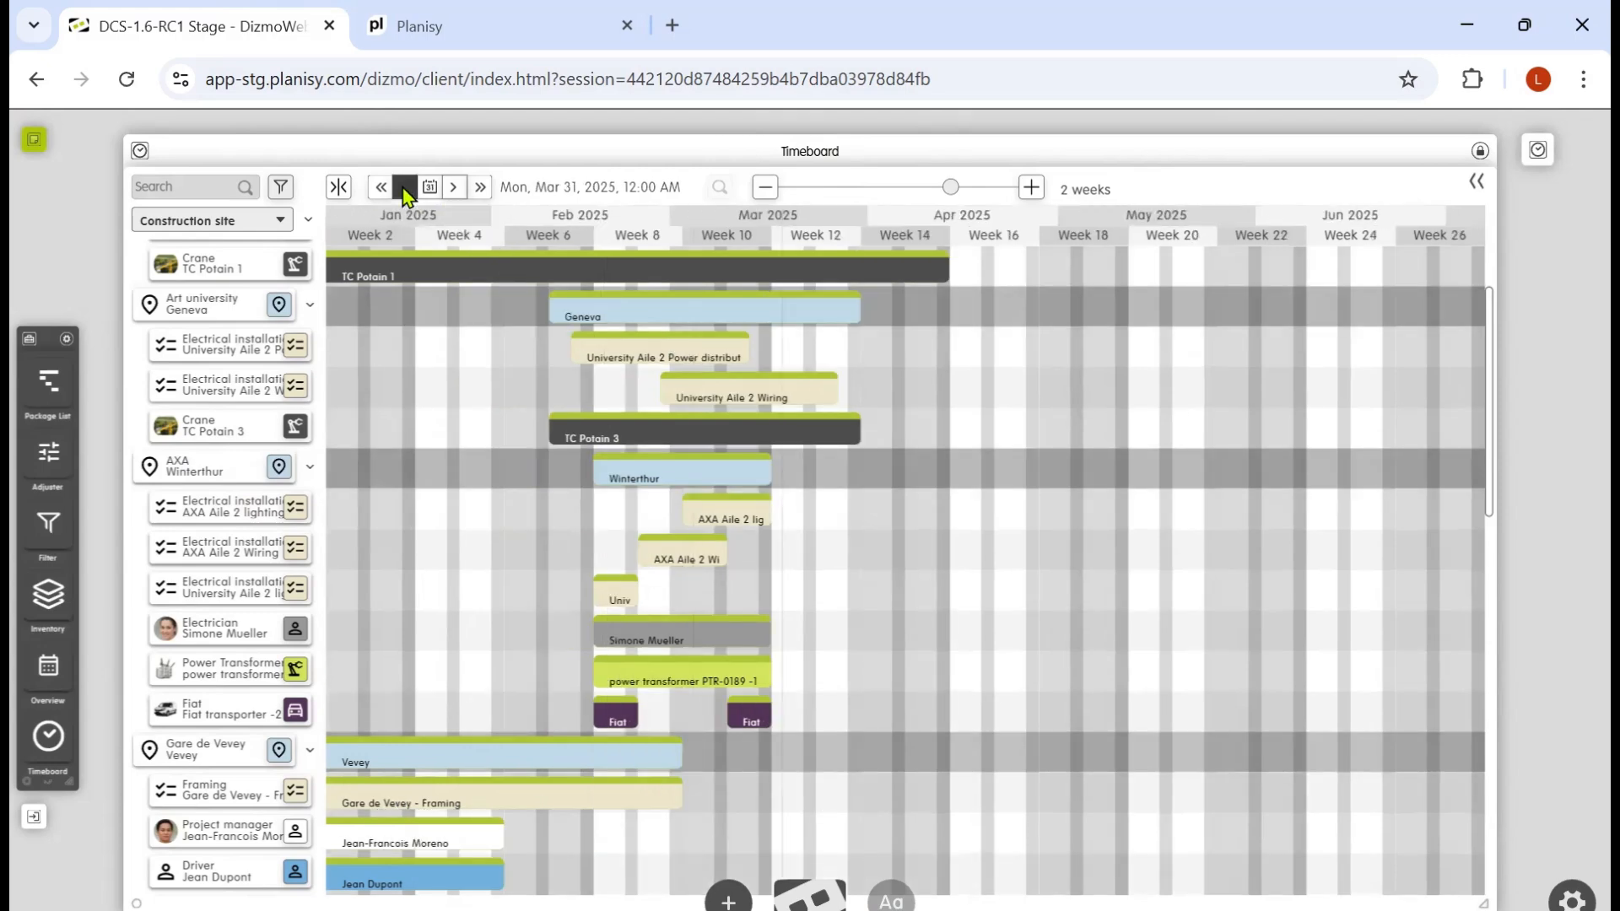
left_click(405, 188)
scroll(493, 468, "down", 3)
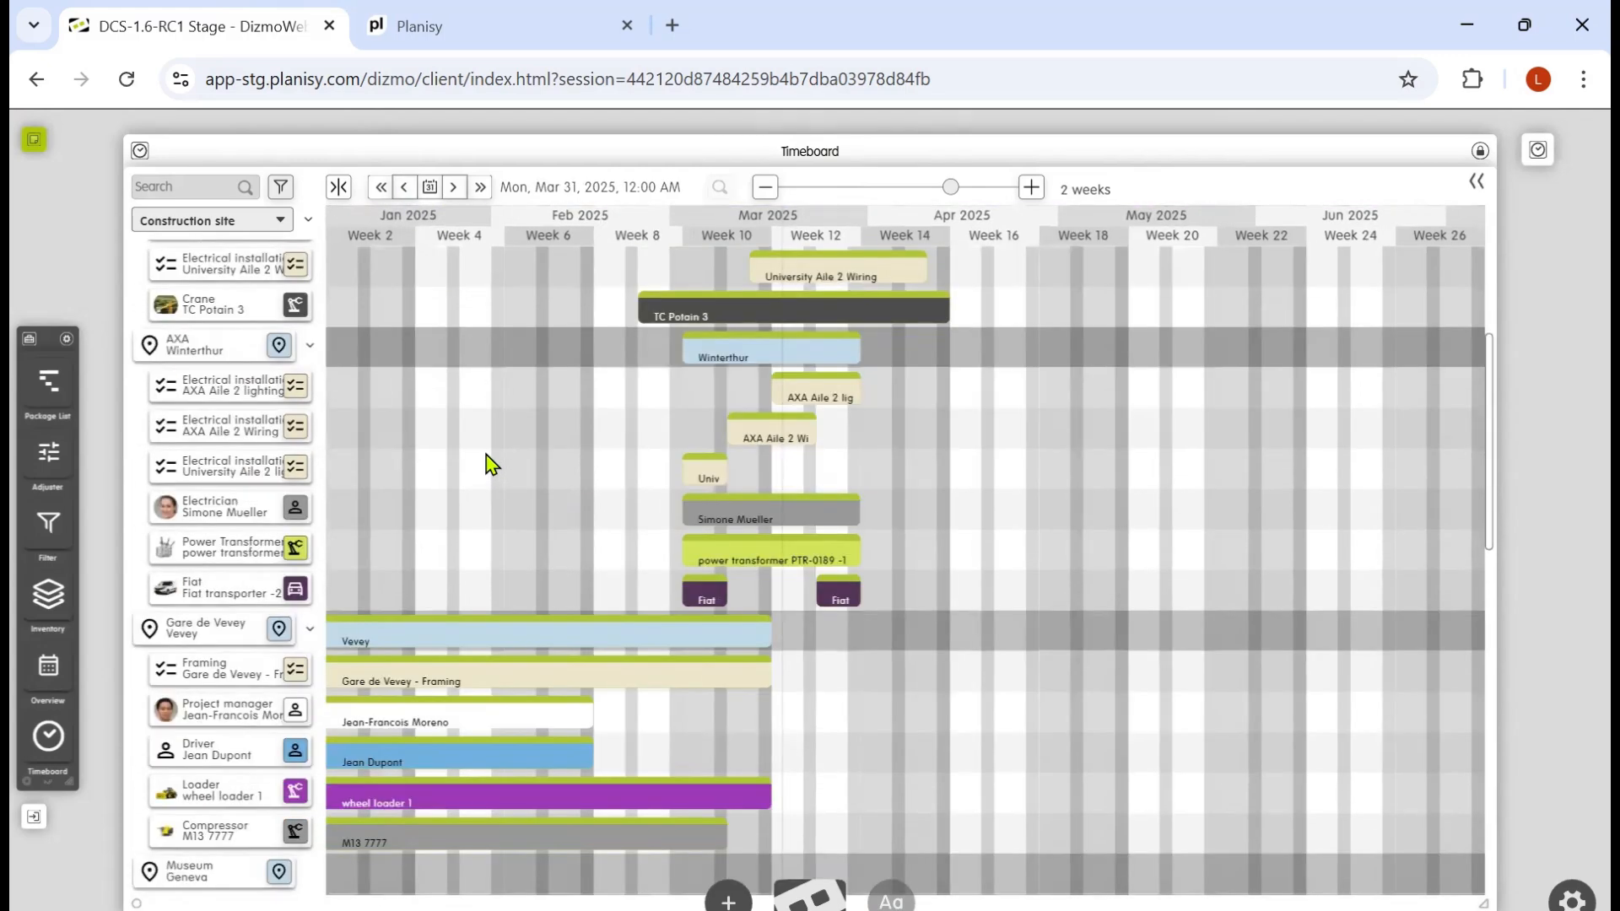
scroll(489, 464, "down", 9)
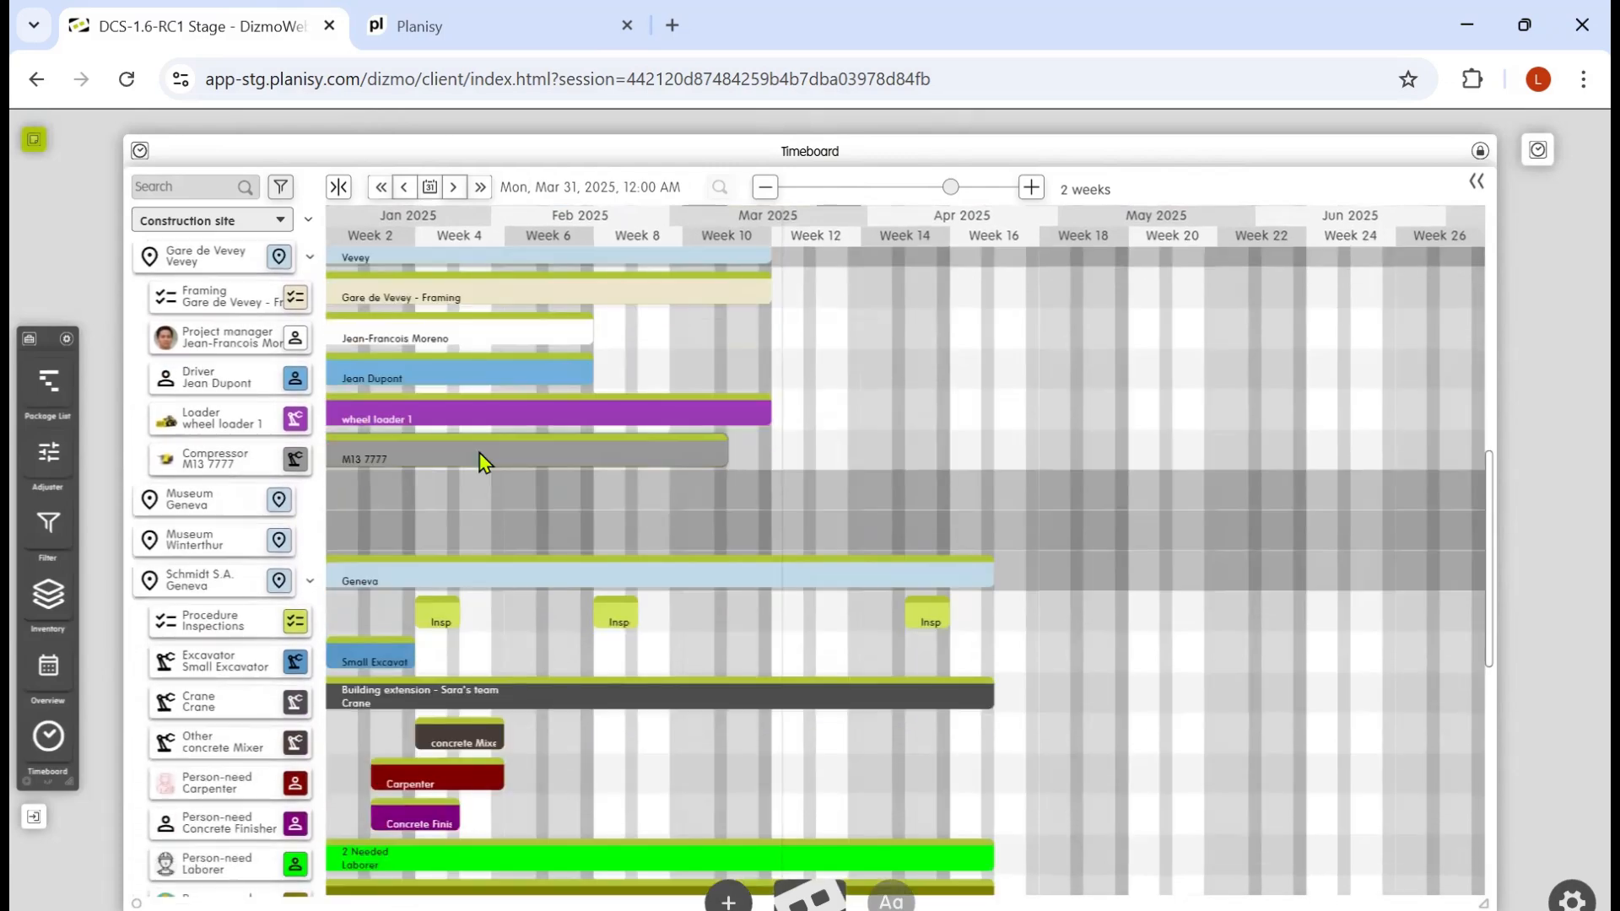
scroll(483, 462, "down", 1)
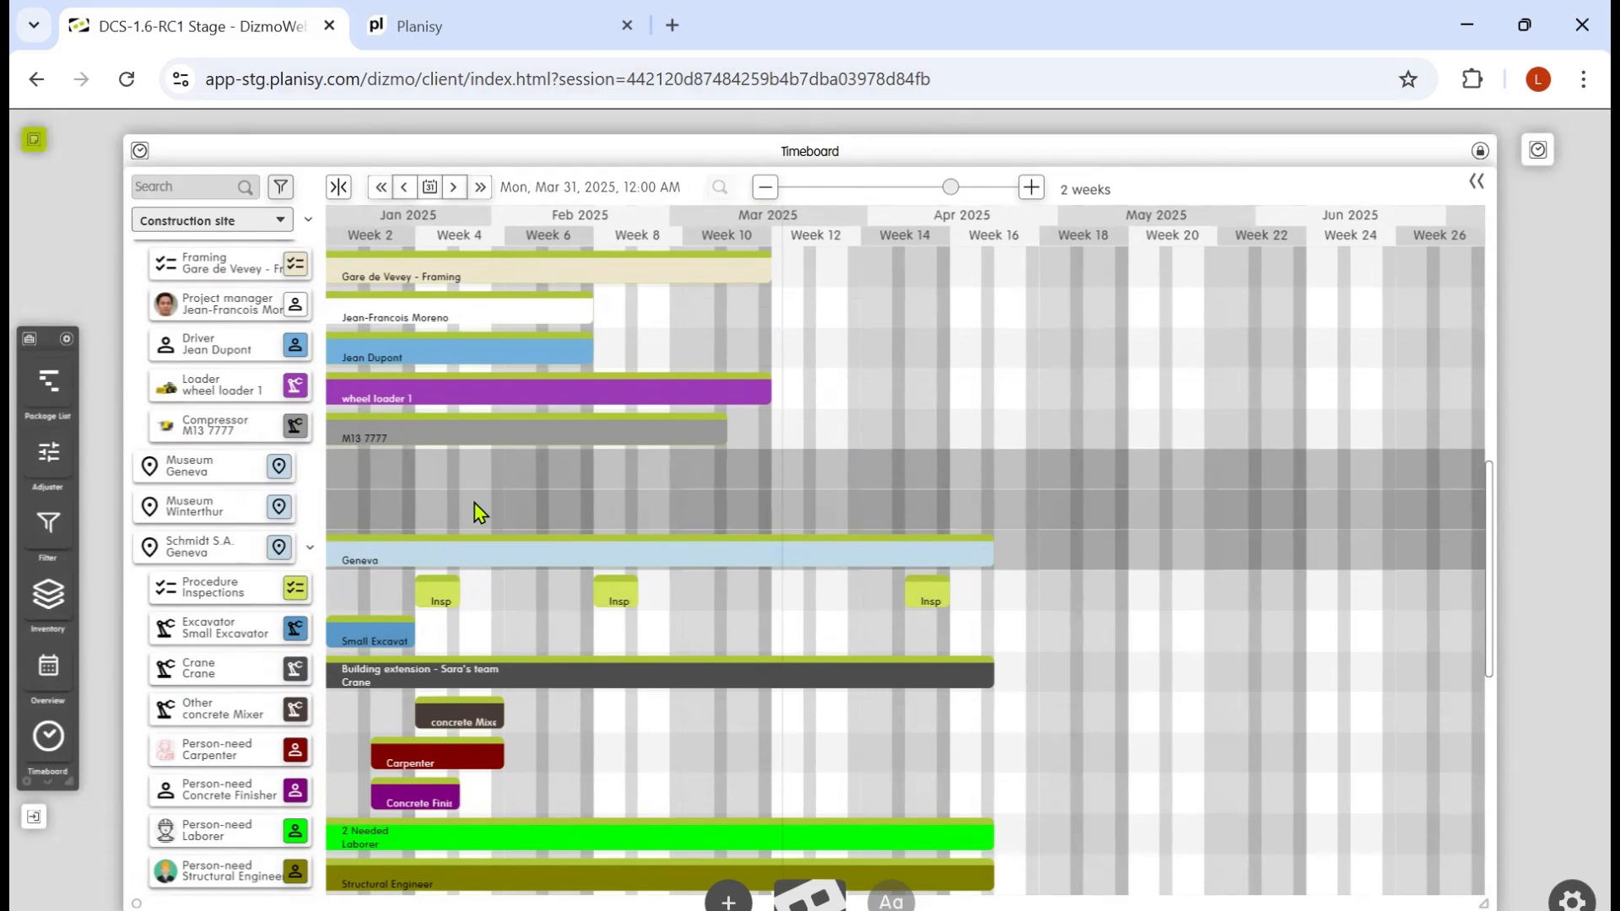
scroll(505, 580, "up", 10)
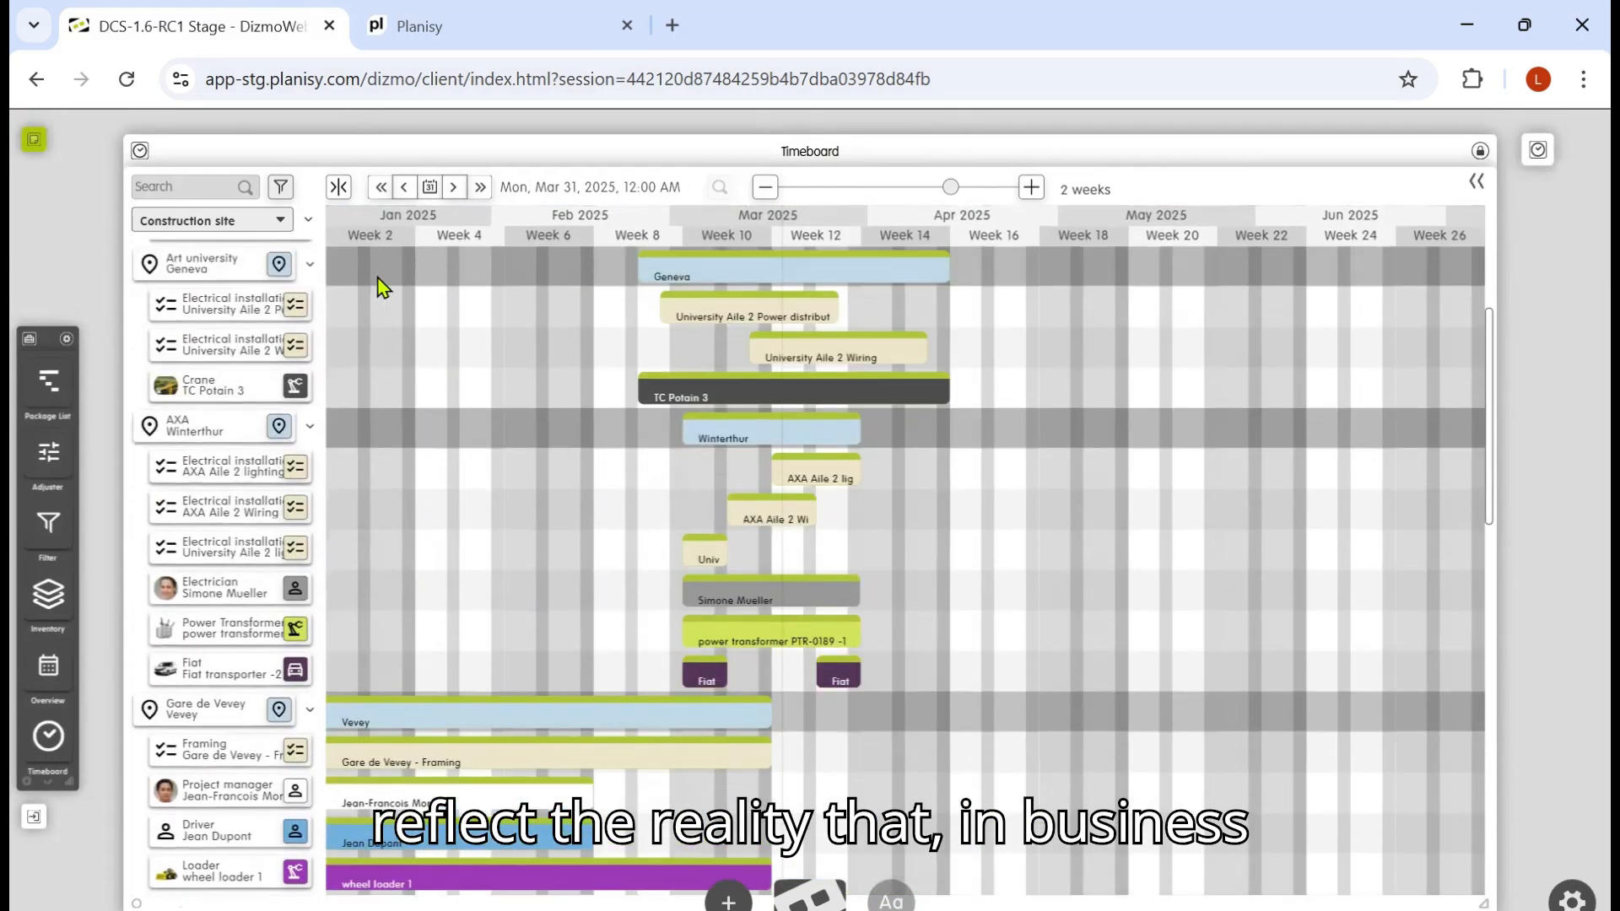
left_click(310, 223)
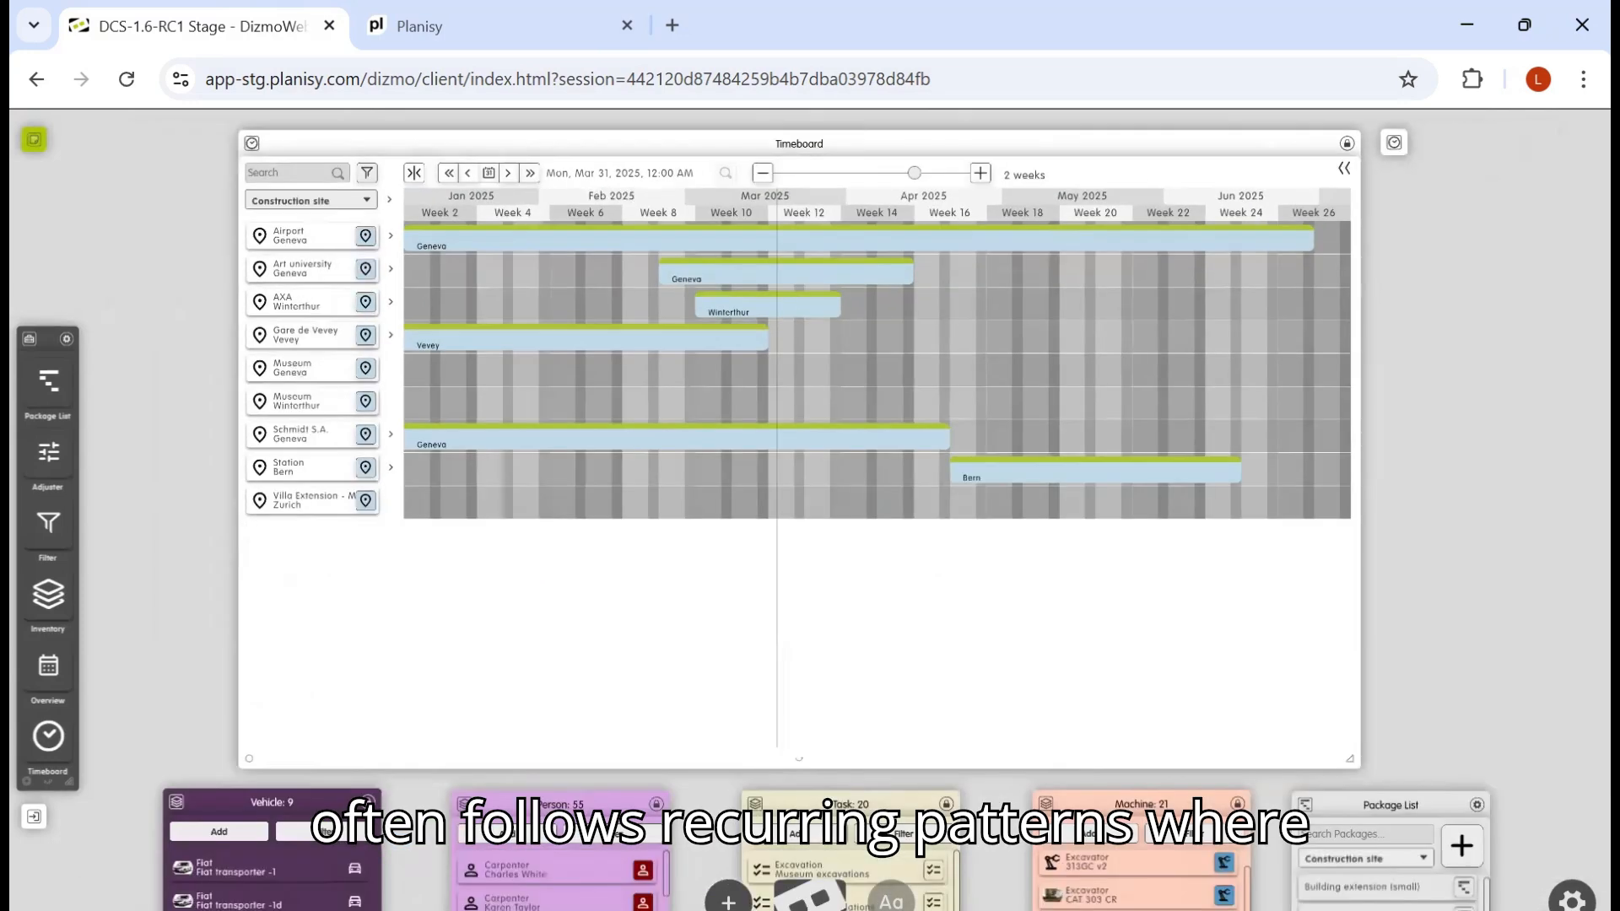
scroll(800, 506, "down", 3)
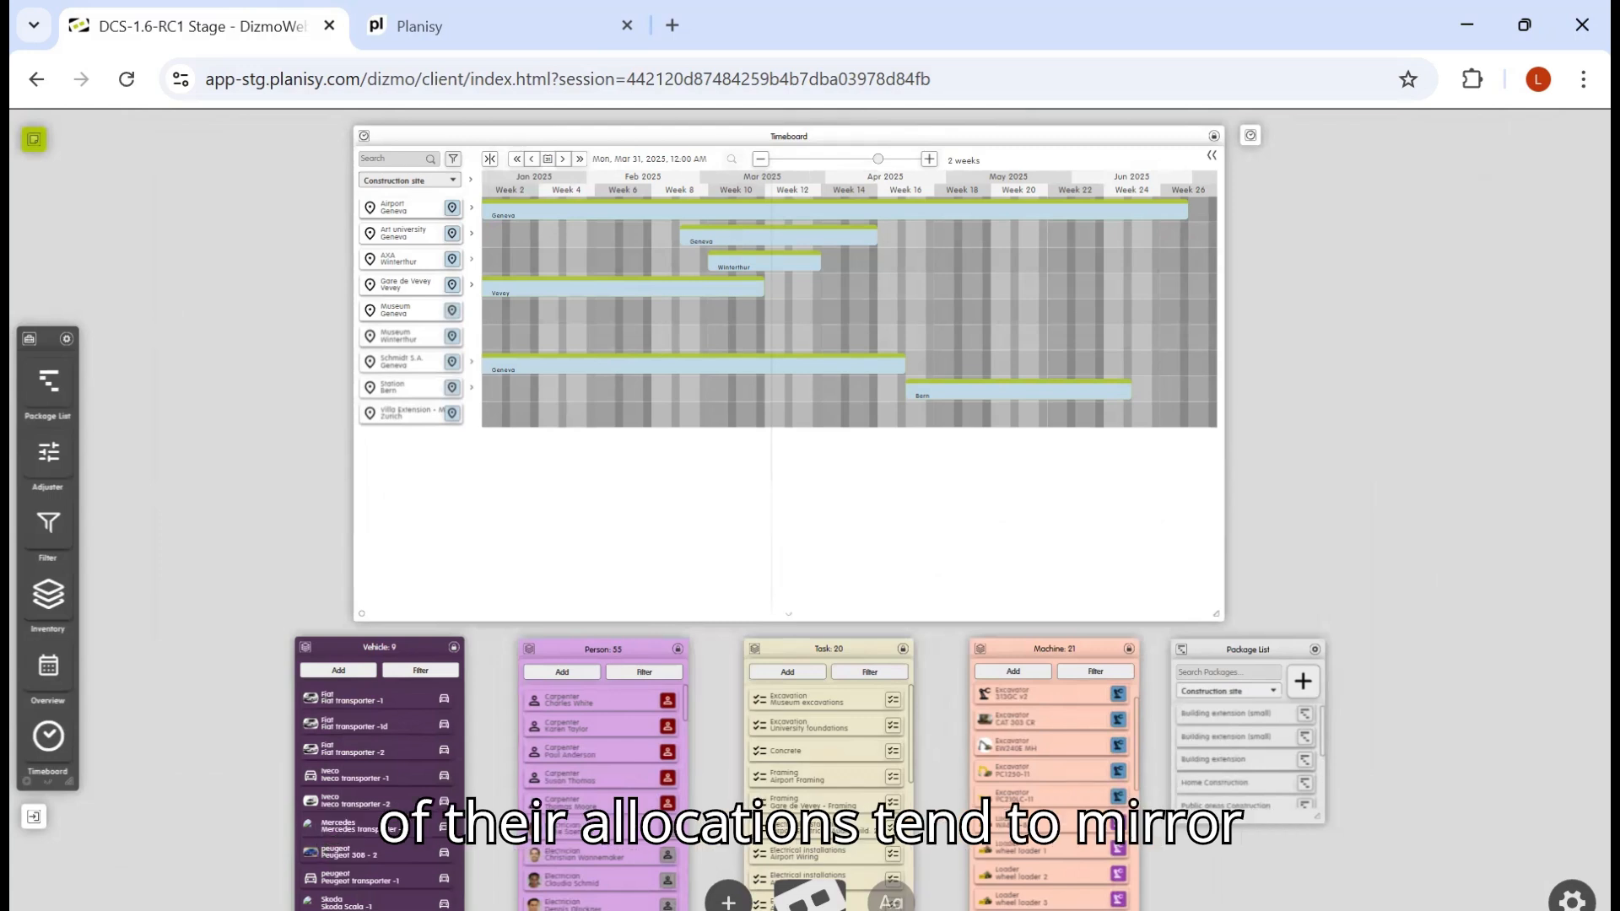
Step: Open the first Building extension (small) package and review its allocations list
double_click(1251, 647)
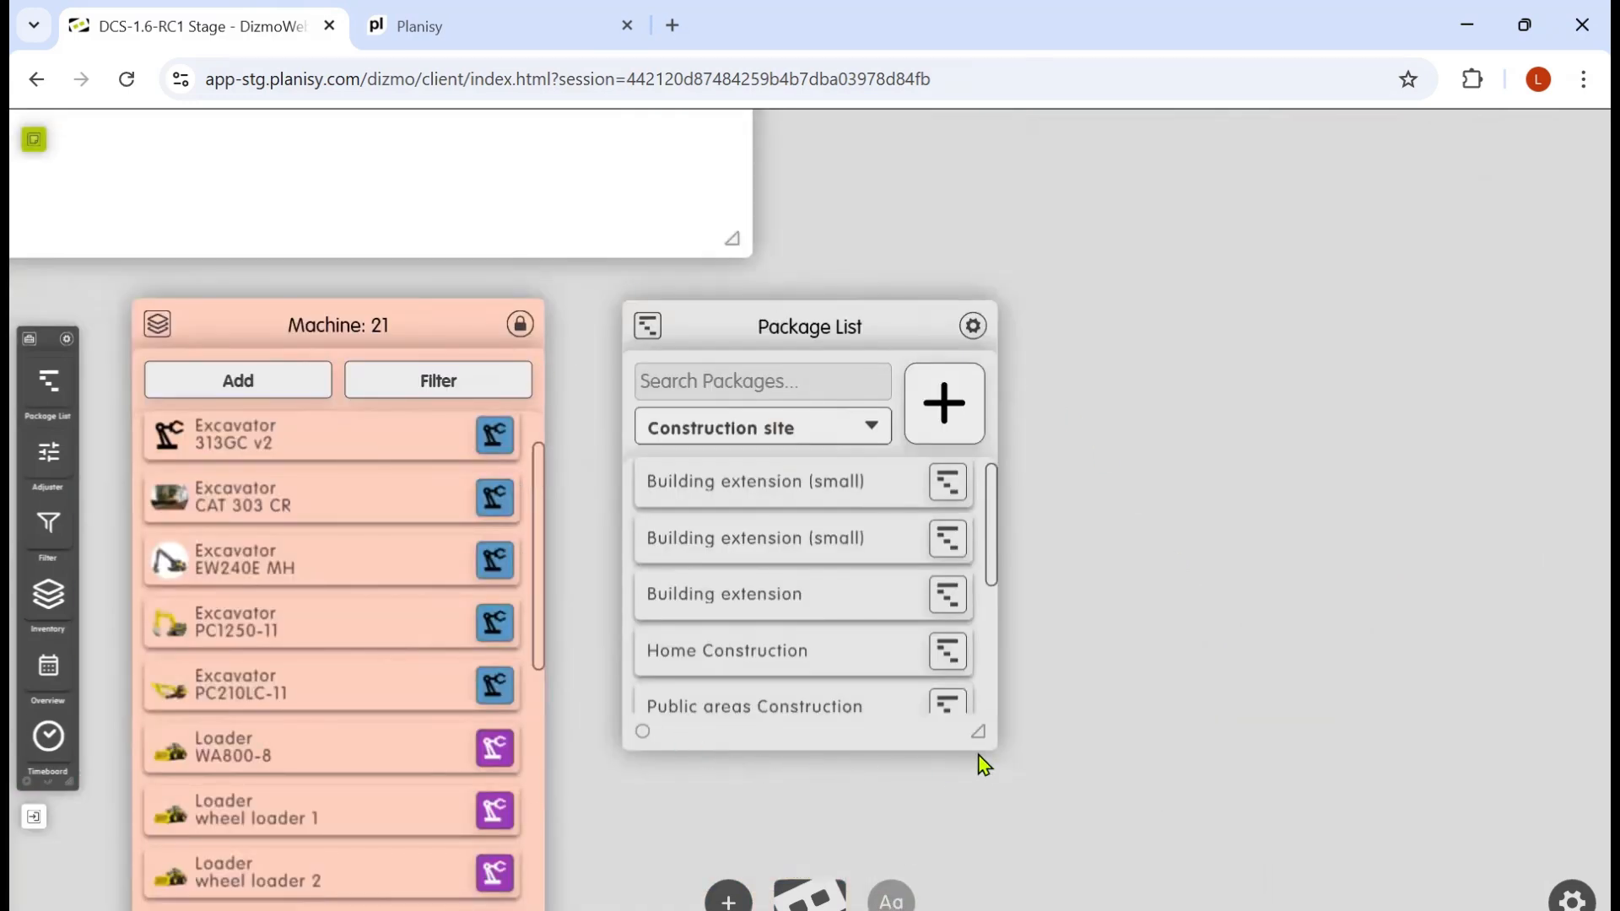
mouse_move(994, 541)
left_mouse_down()
mouse_move(994, 597)
mouse_move(996, 509)
left_mouse_up()
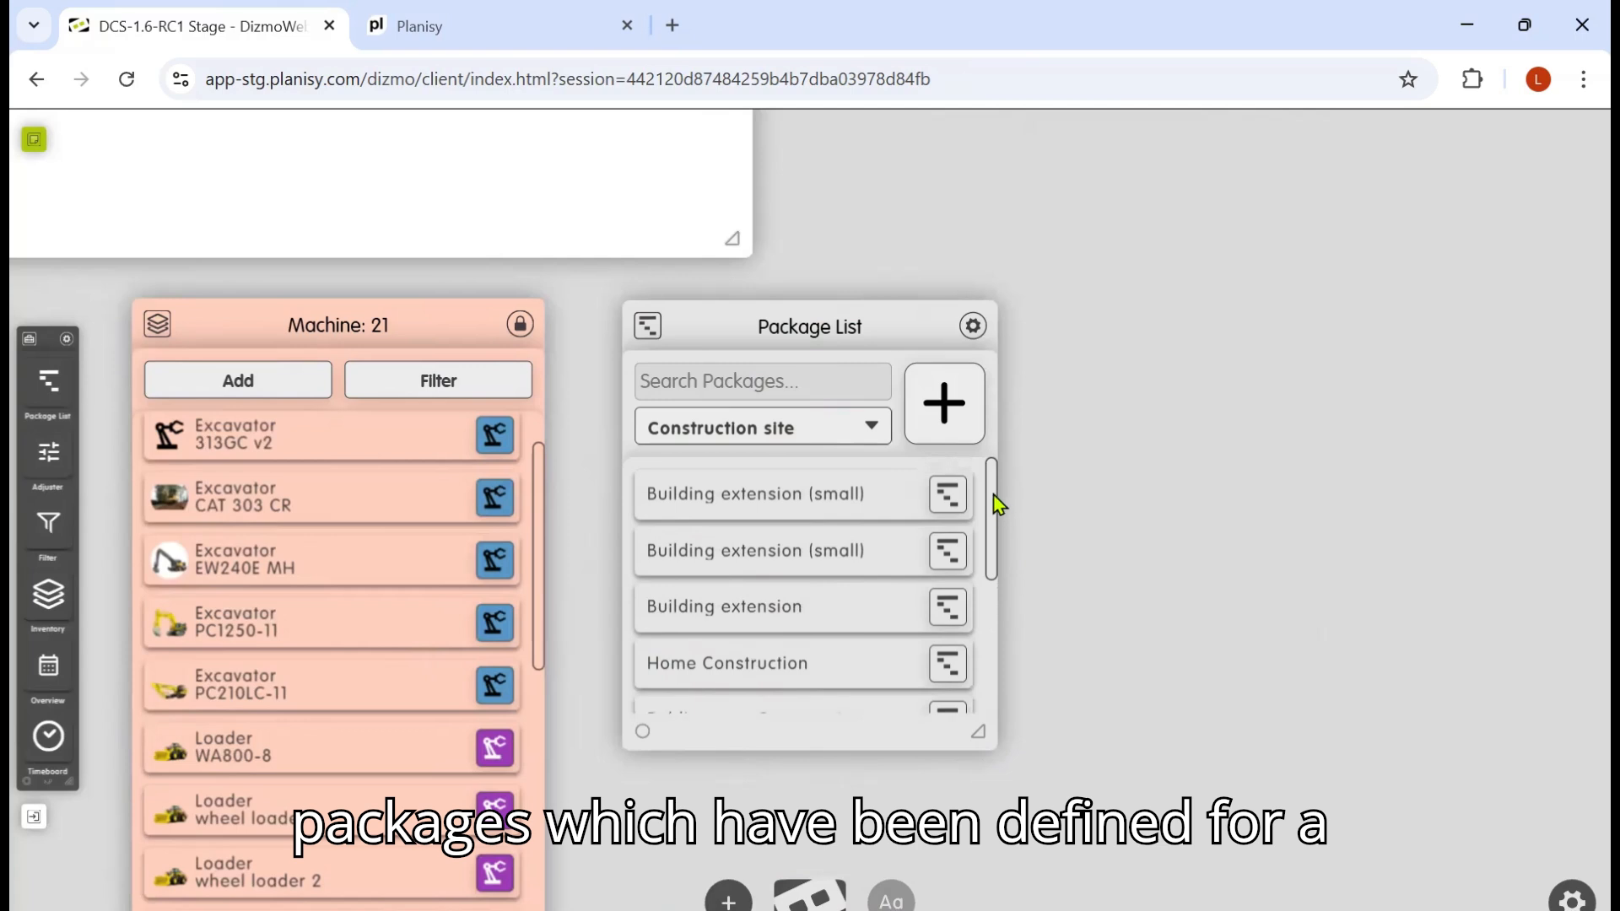
left_click(944, 501)
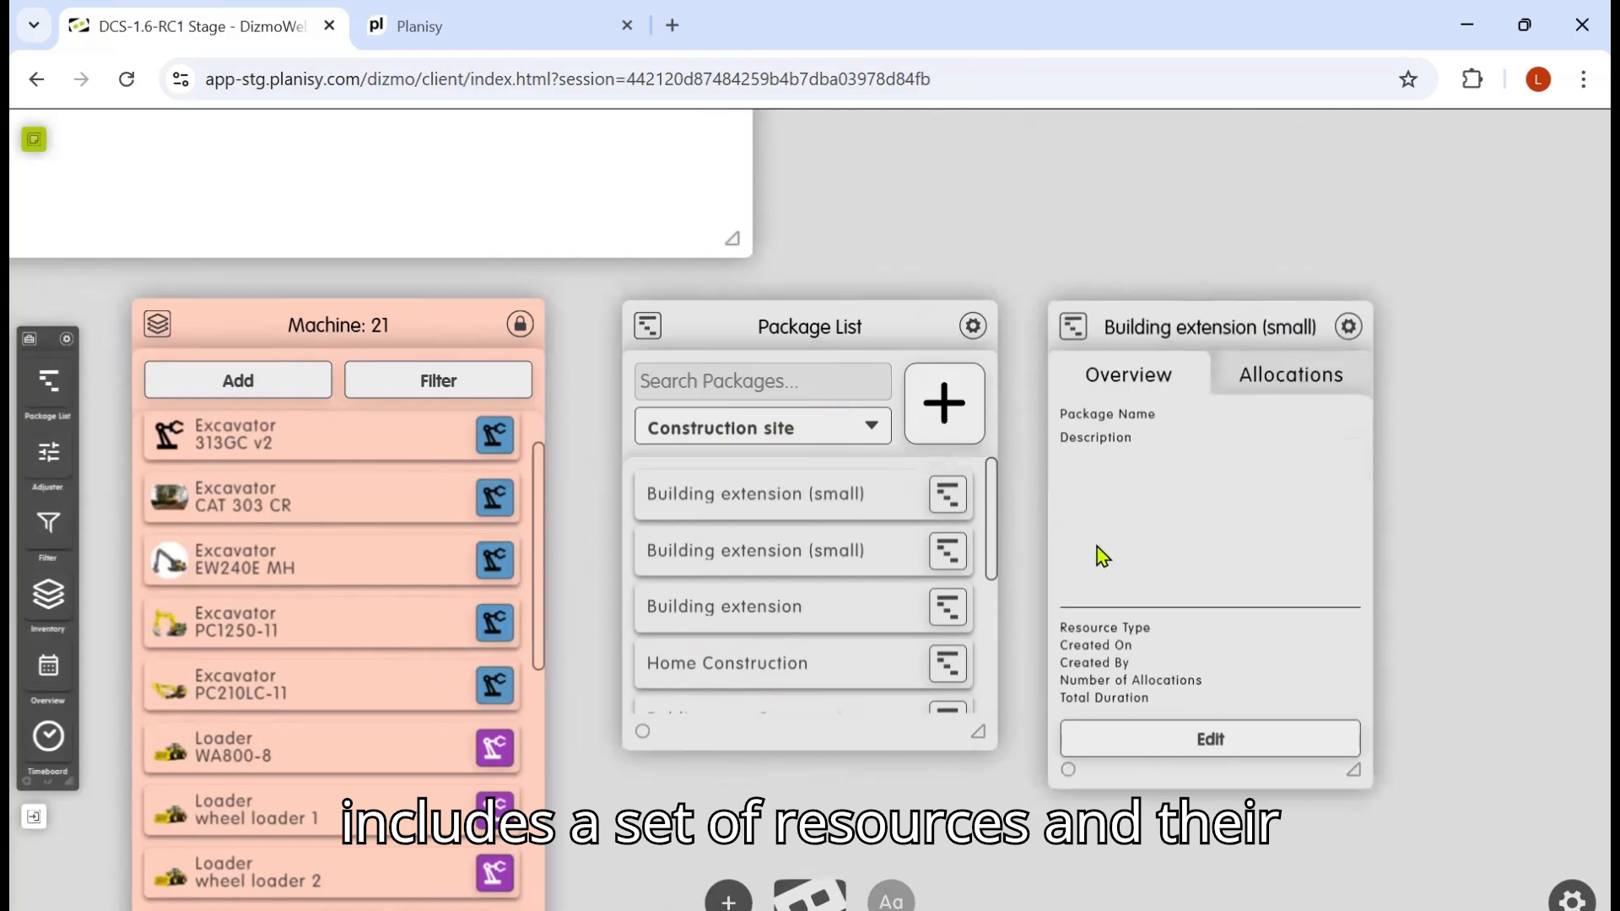
left_click_drag(1349, 772, 1422, 797)
left_click(1306, 377)
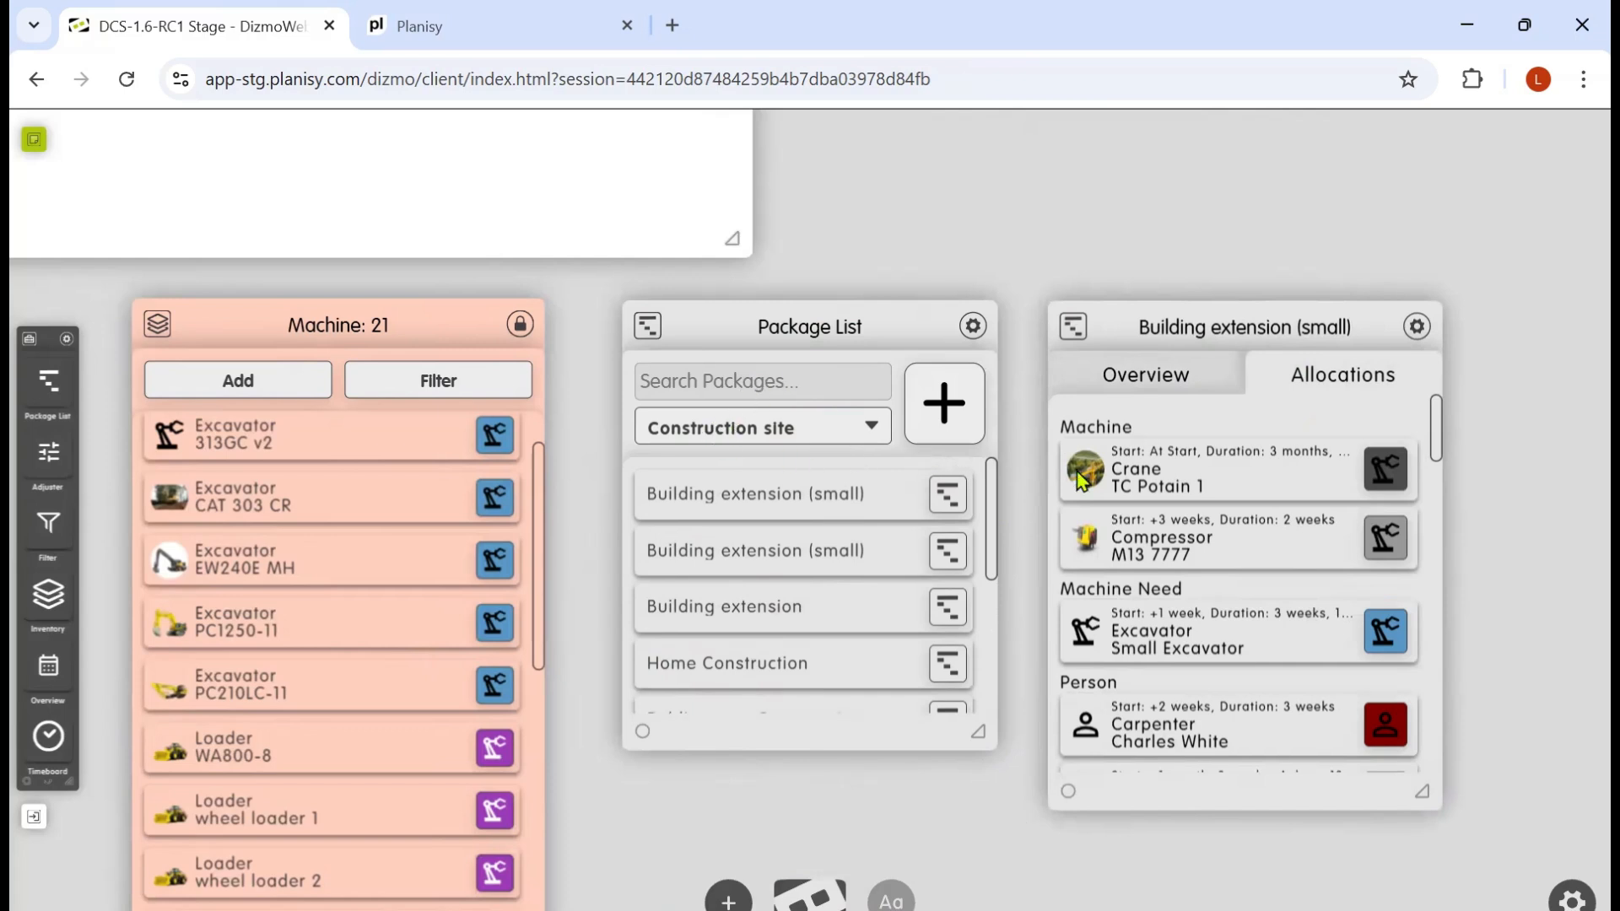
mouse_move(1439, 436)
left_mouse_down()
mouse_move(1431, 640)
mouse_move(1436, 419)
left_mouse_up()
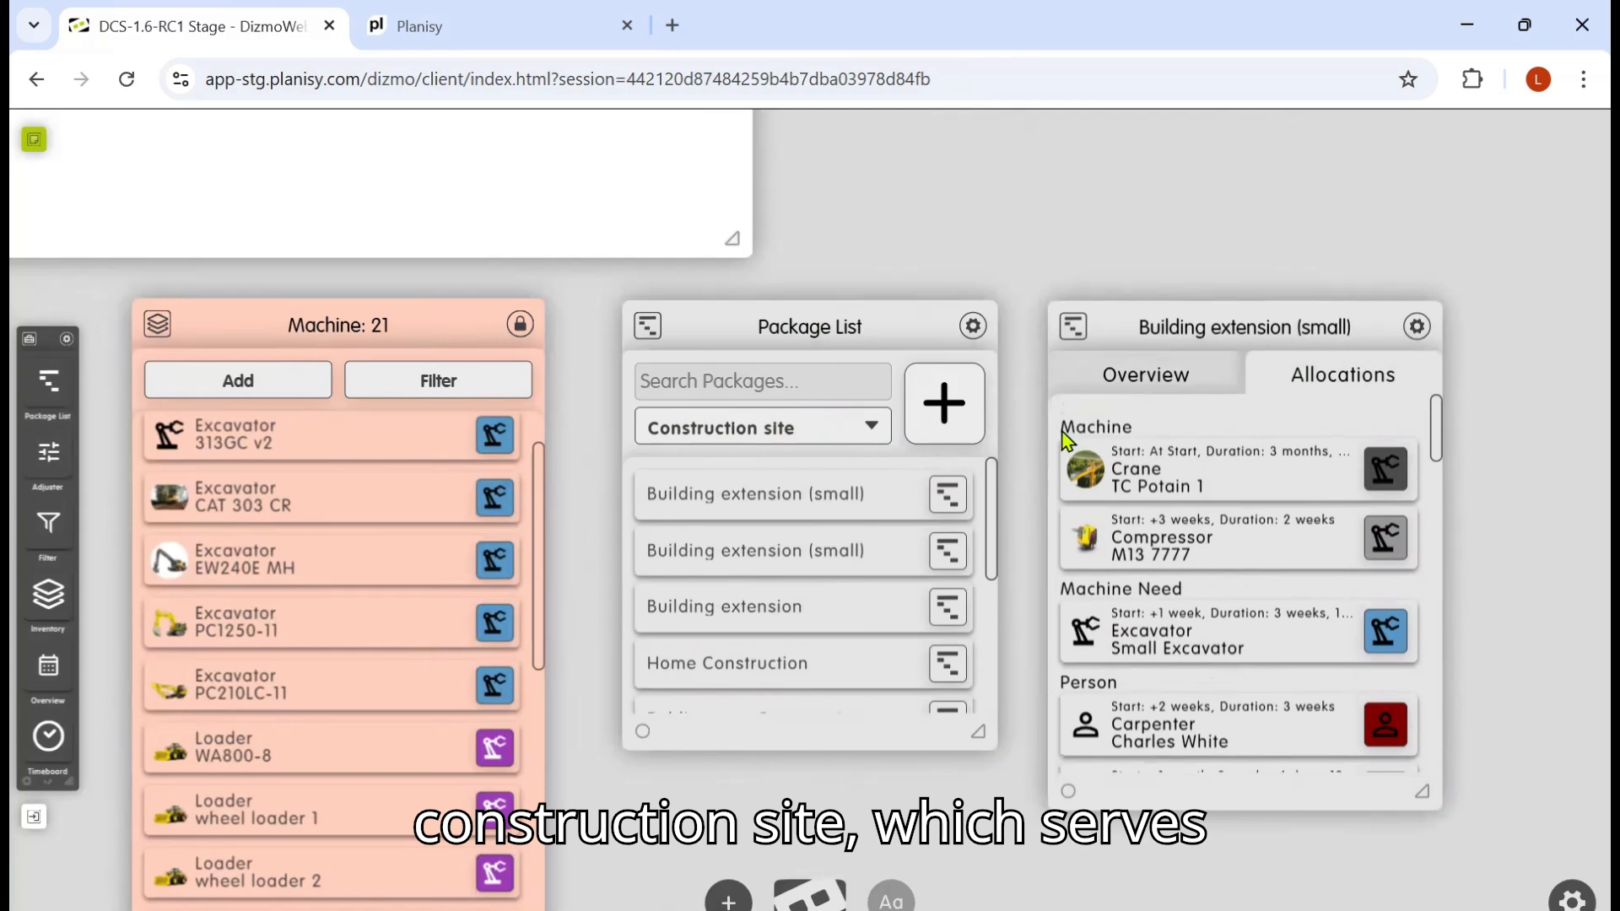
Step: Remove the package details dizmo and reselect Construction site as the package list's resource type
left_click(1417, 327)
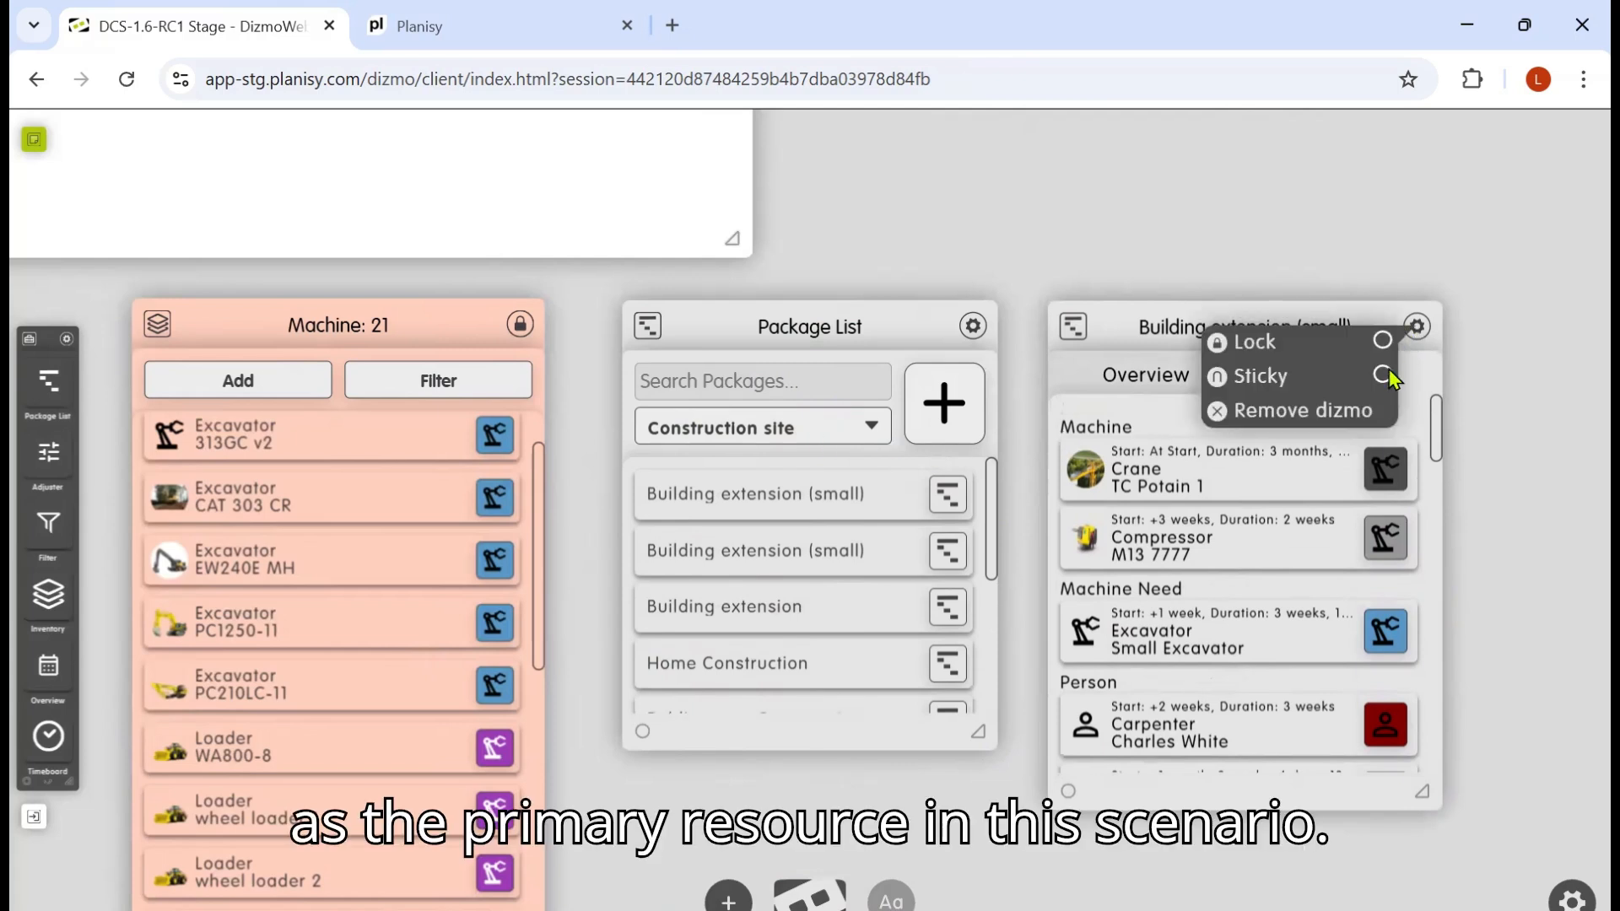
left_click(1294, 411)
left_click_drag(994, 501, 940, 474)
left_click(871, 430)
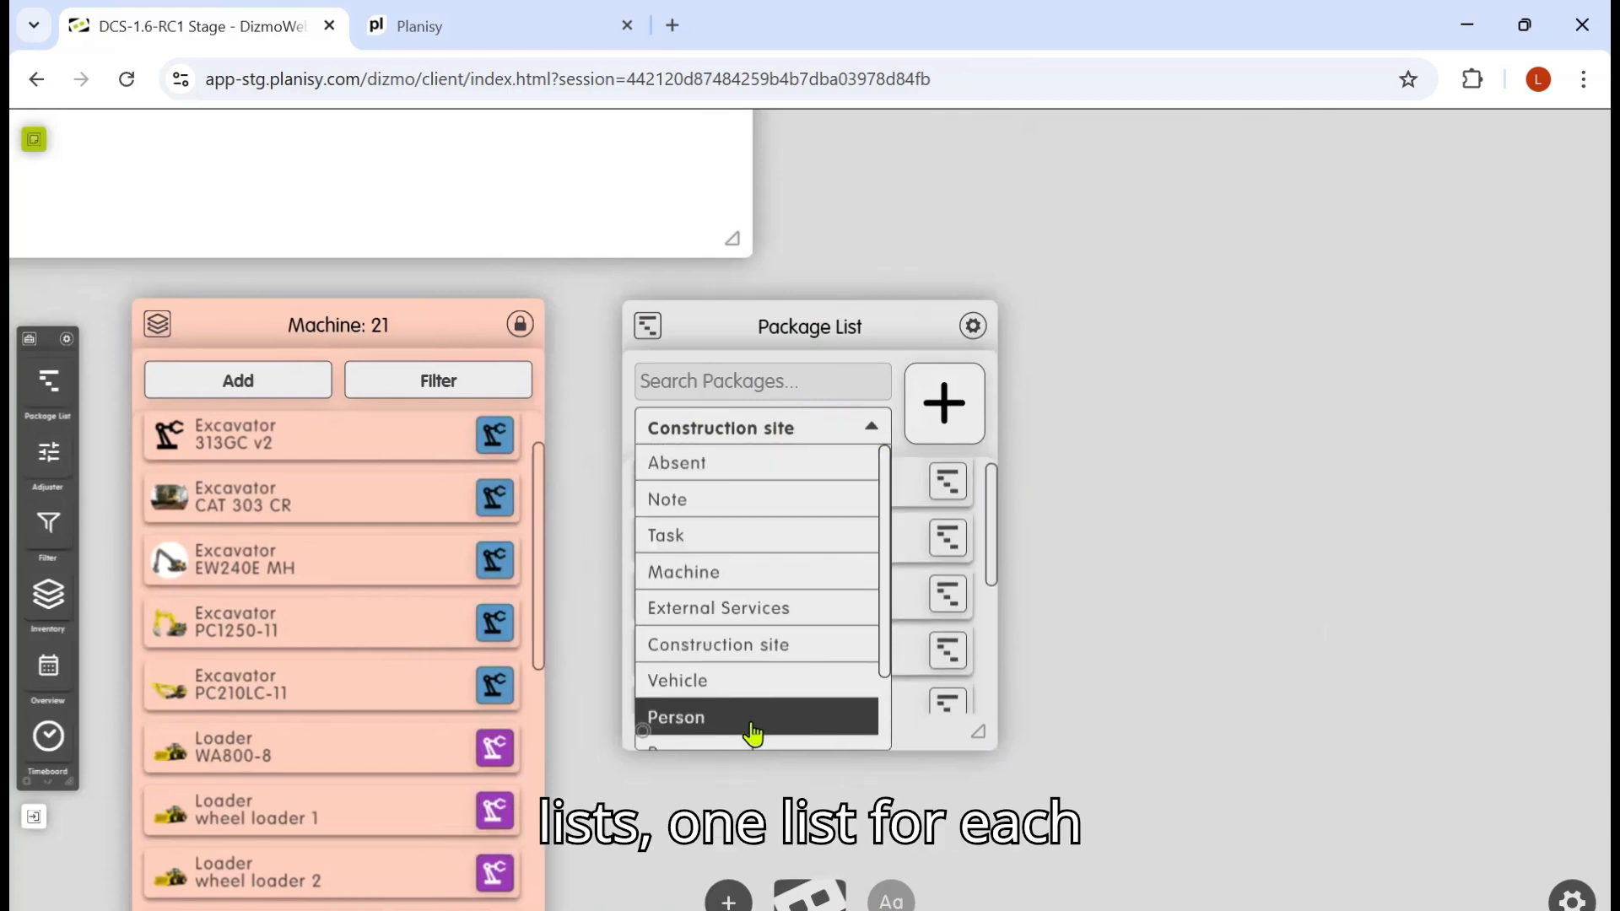
left_click(757, 649)
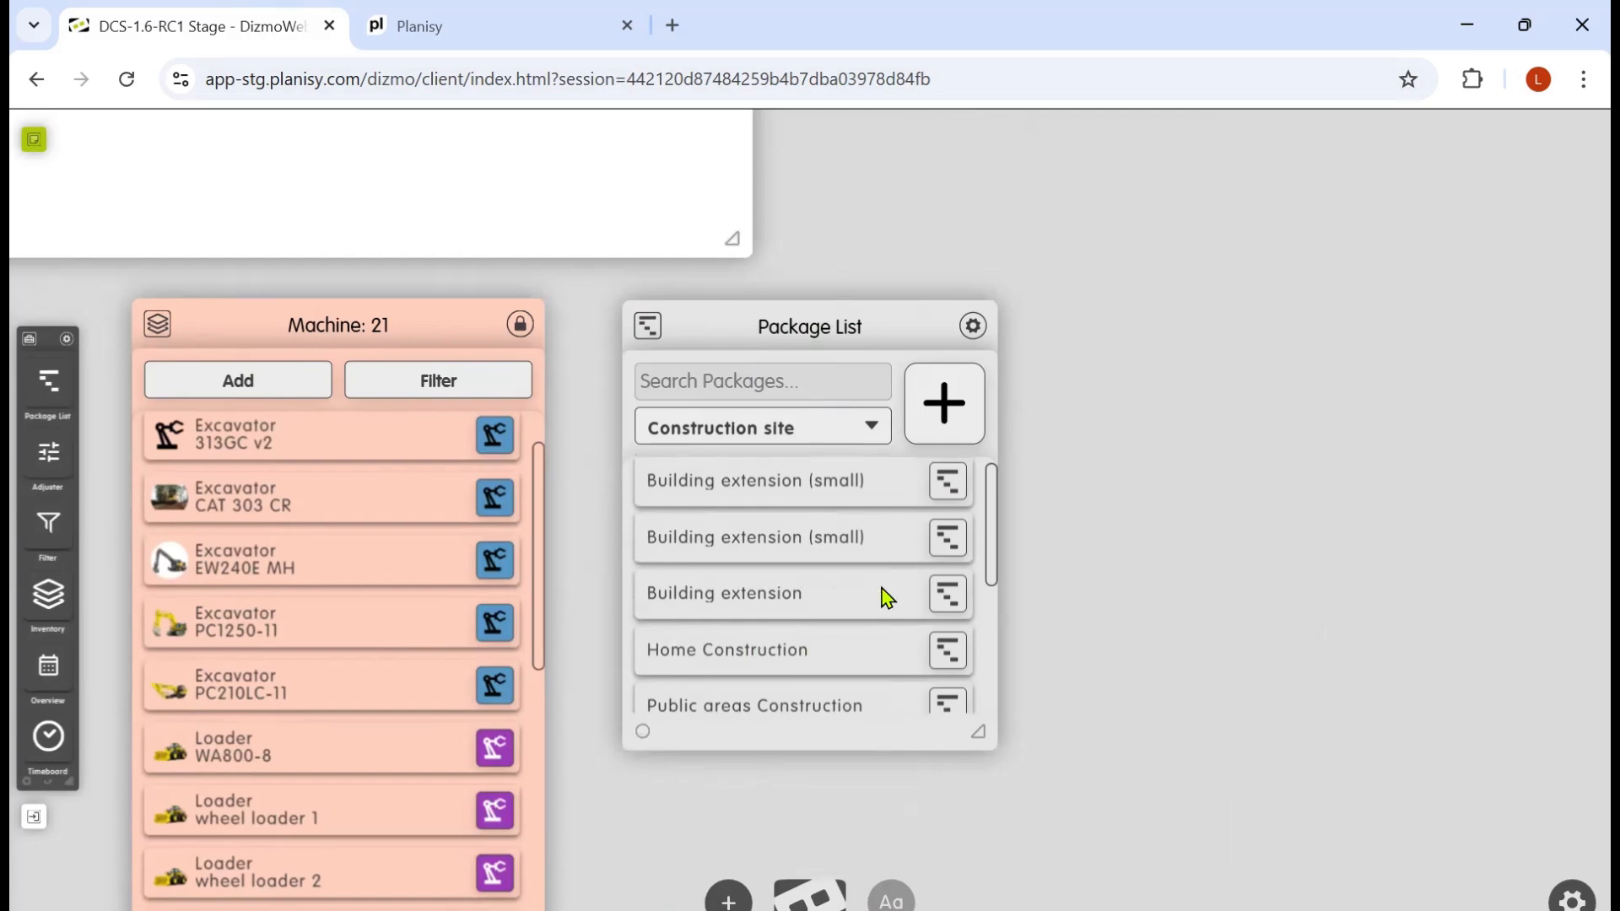
Step: Reopen the first Building extension (small) package and place its dizmo beside the Timeboard
left_click(950, 486)
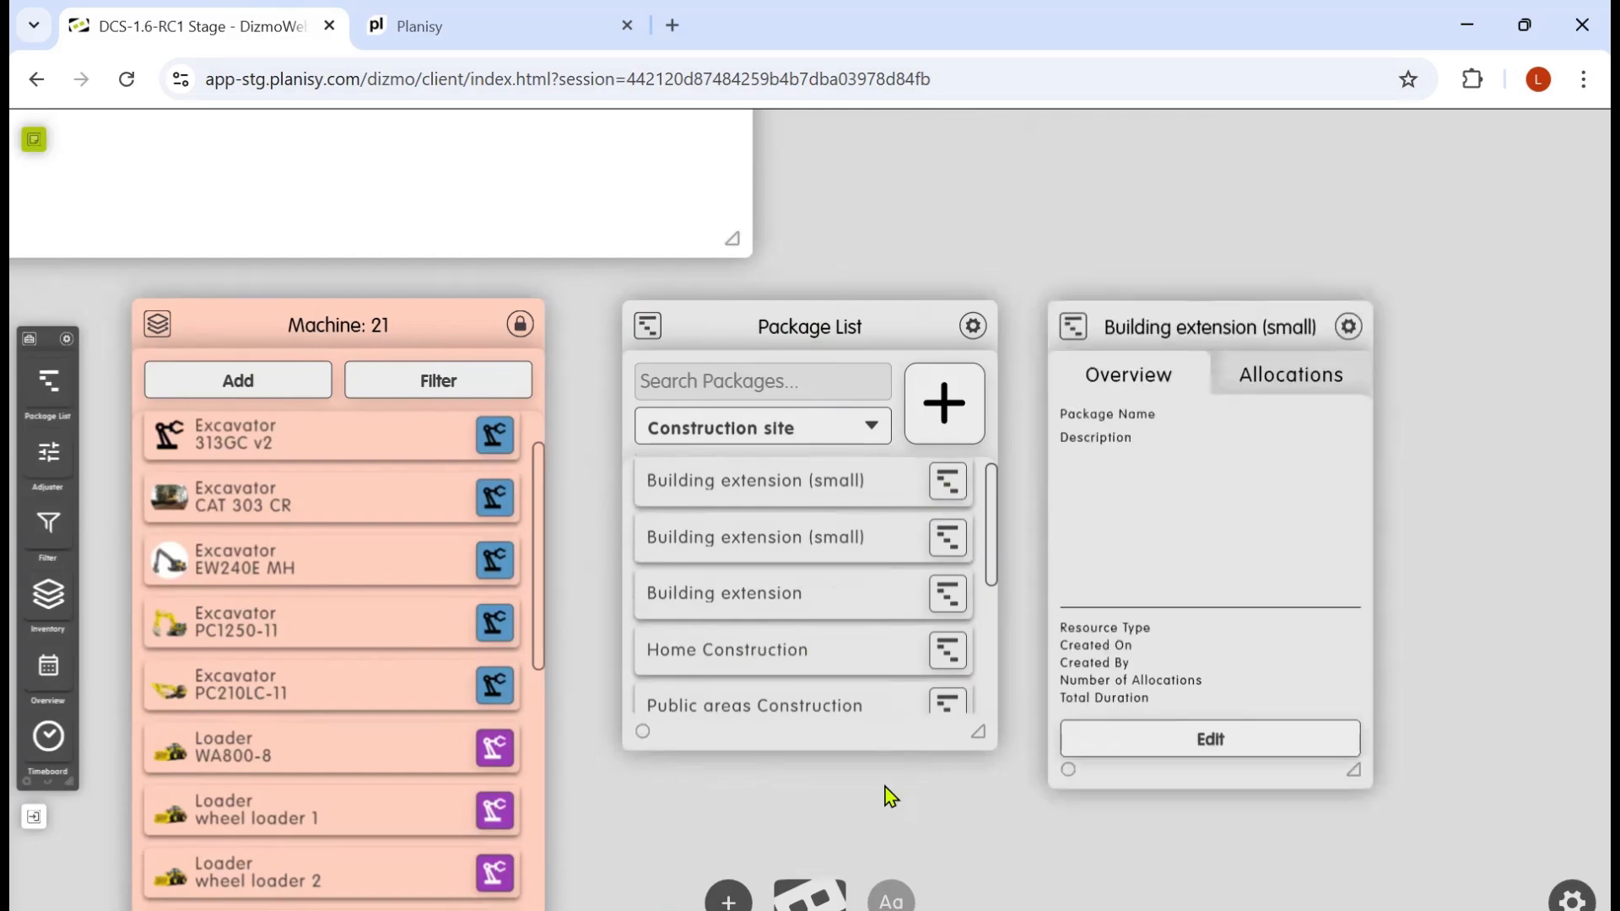
scroll(1067, 759, "down", 5)
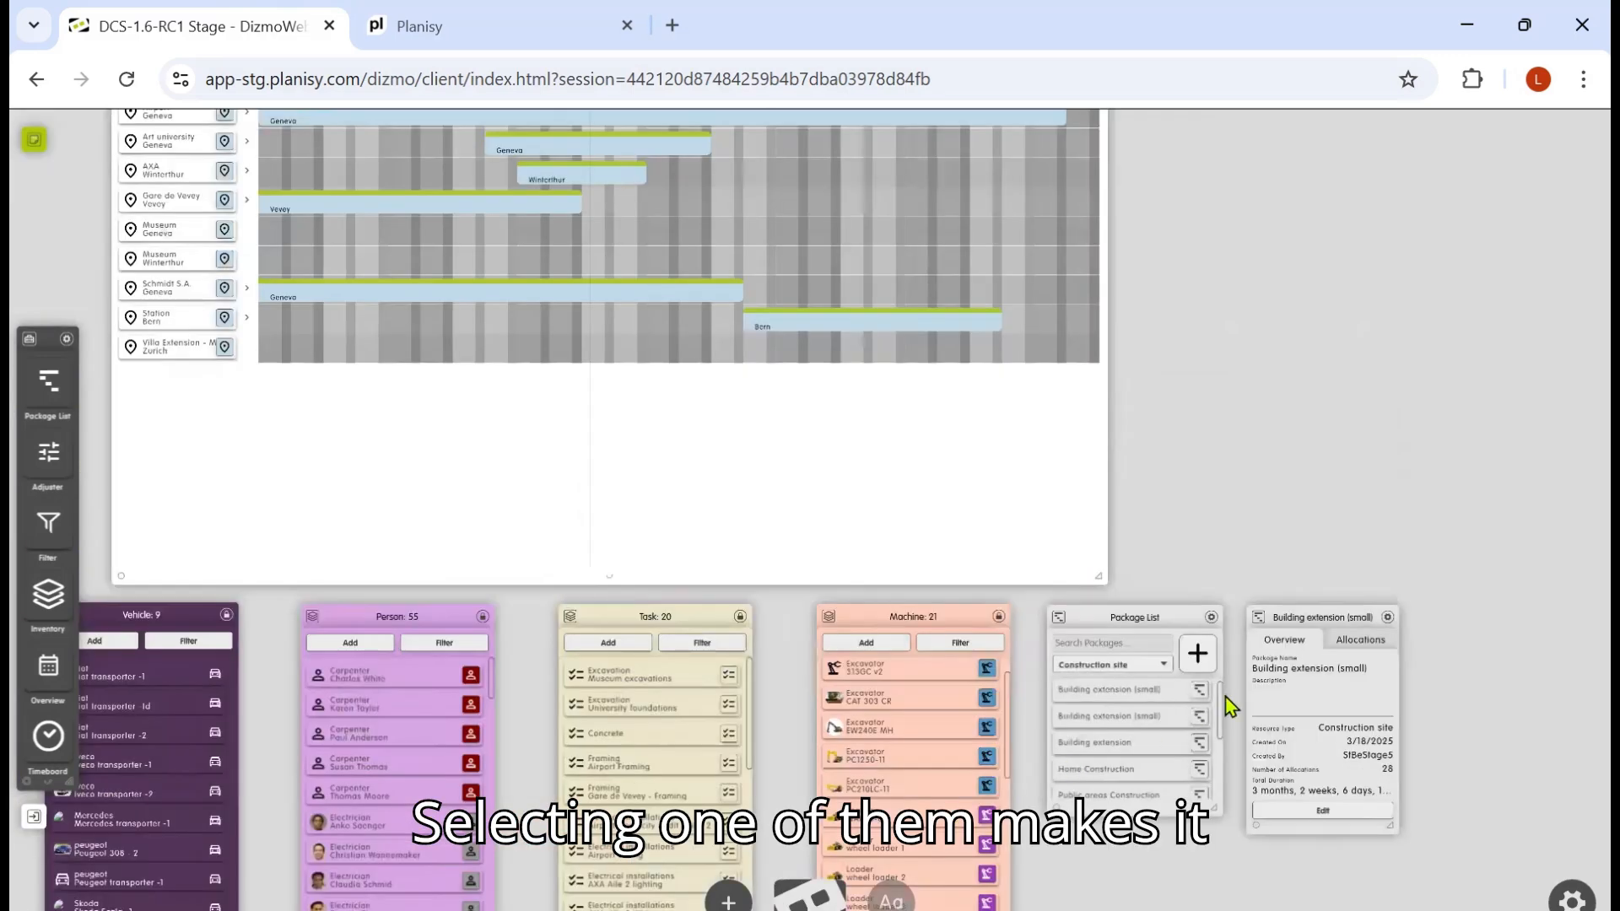
scroll(1347, 655, "down", 1)
left_click_drag(1347, 656, 1236, 231)
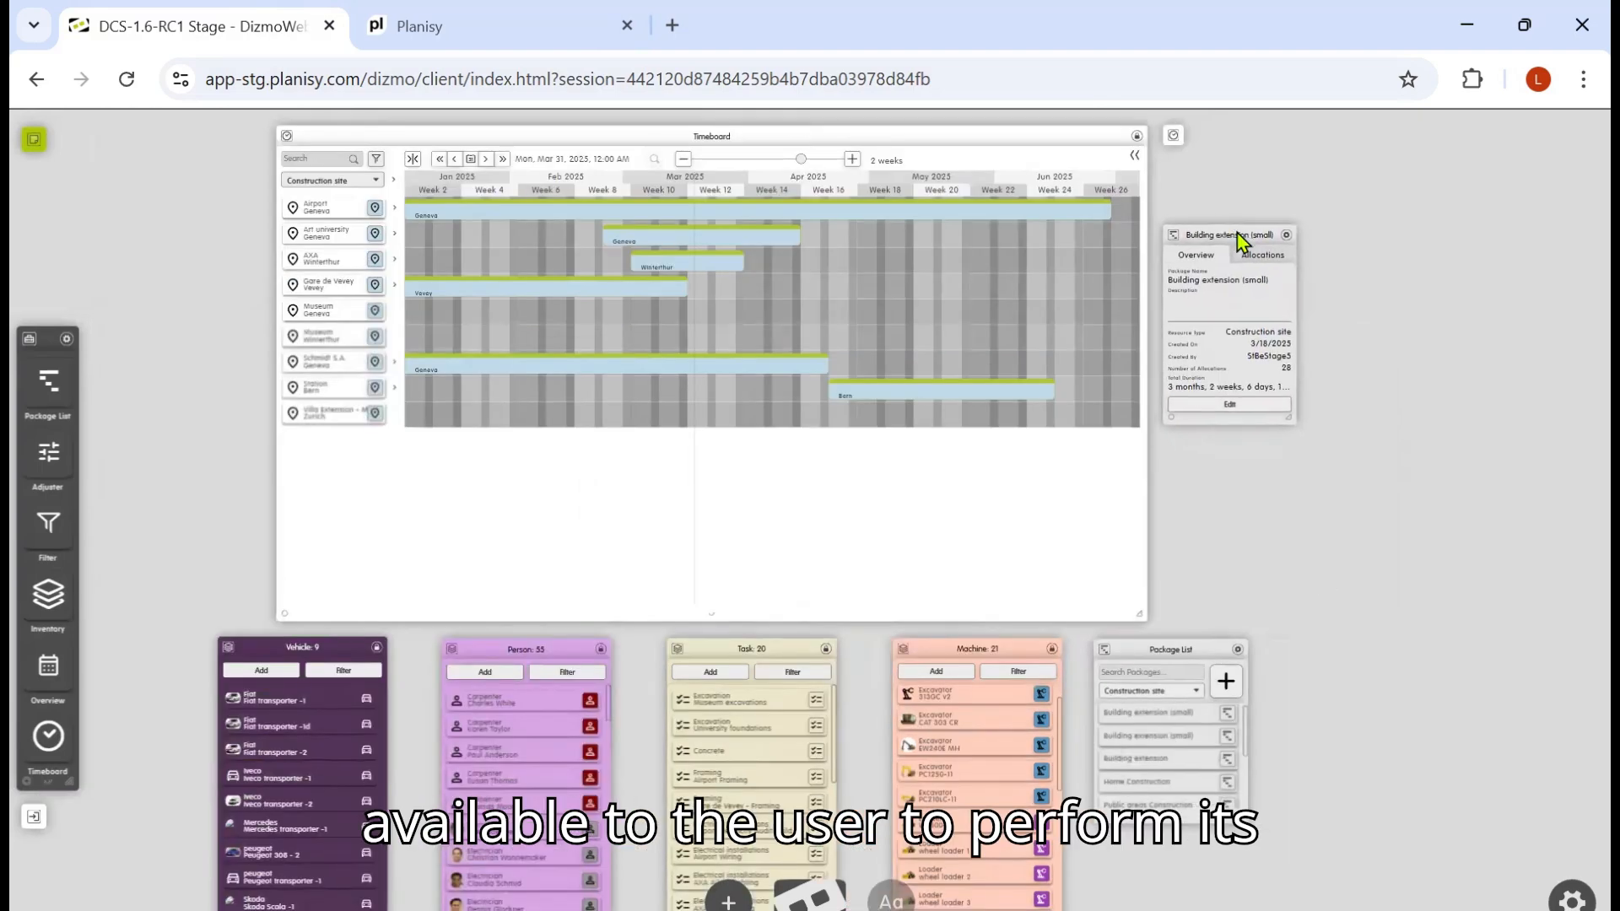
Step: Examine the package's machine, machine need and person allocations
double_click(1237, 231)
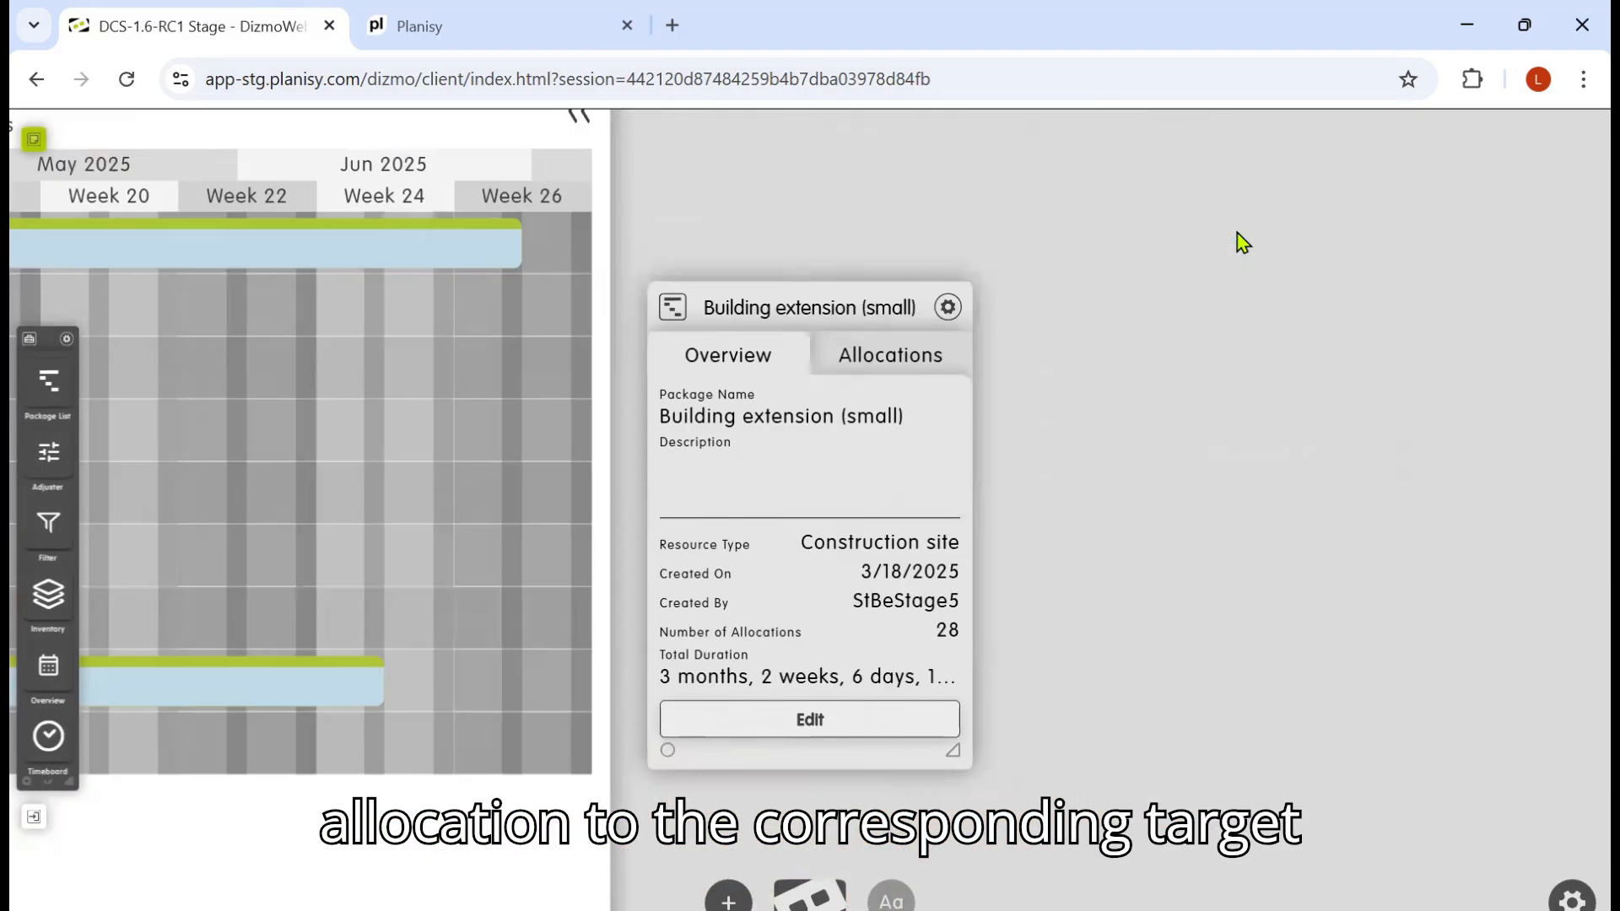
left_click(896, 361)
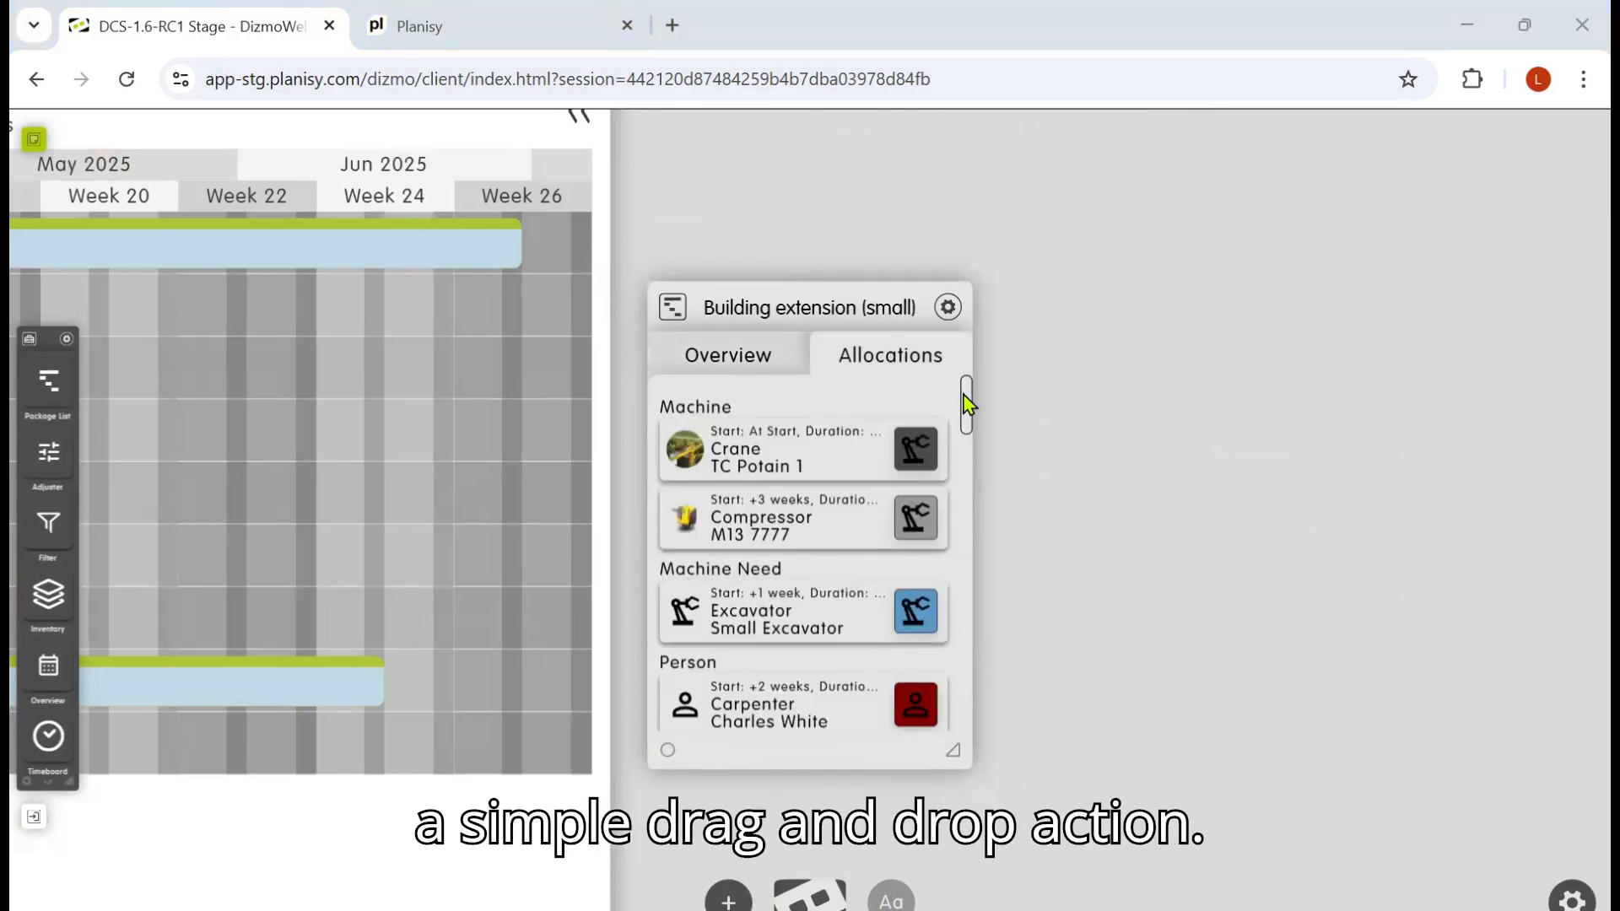
left_click_drag(967, 401, 968, 464)
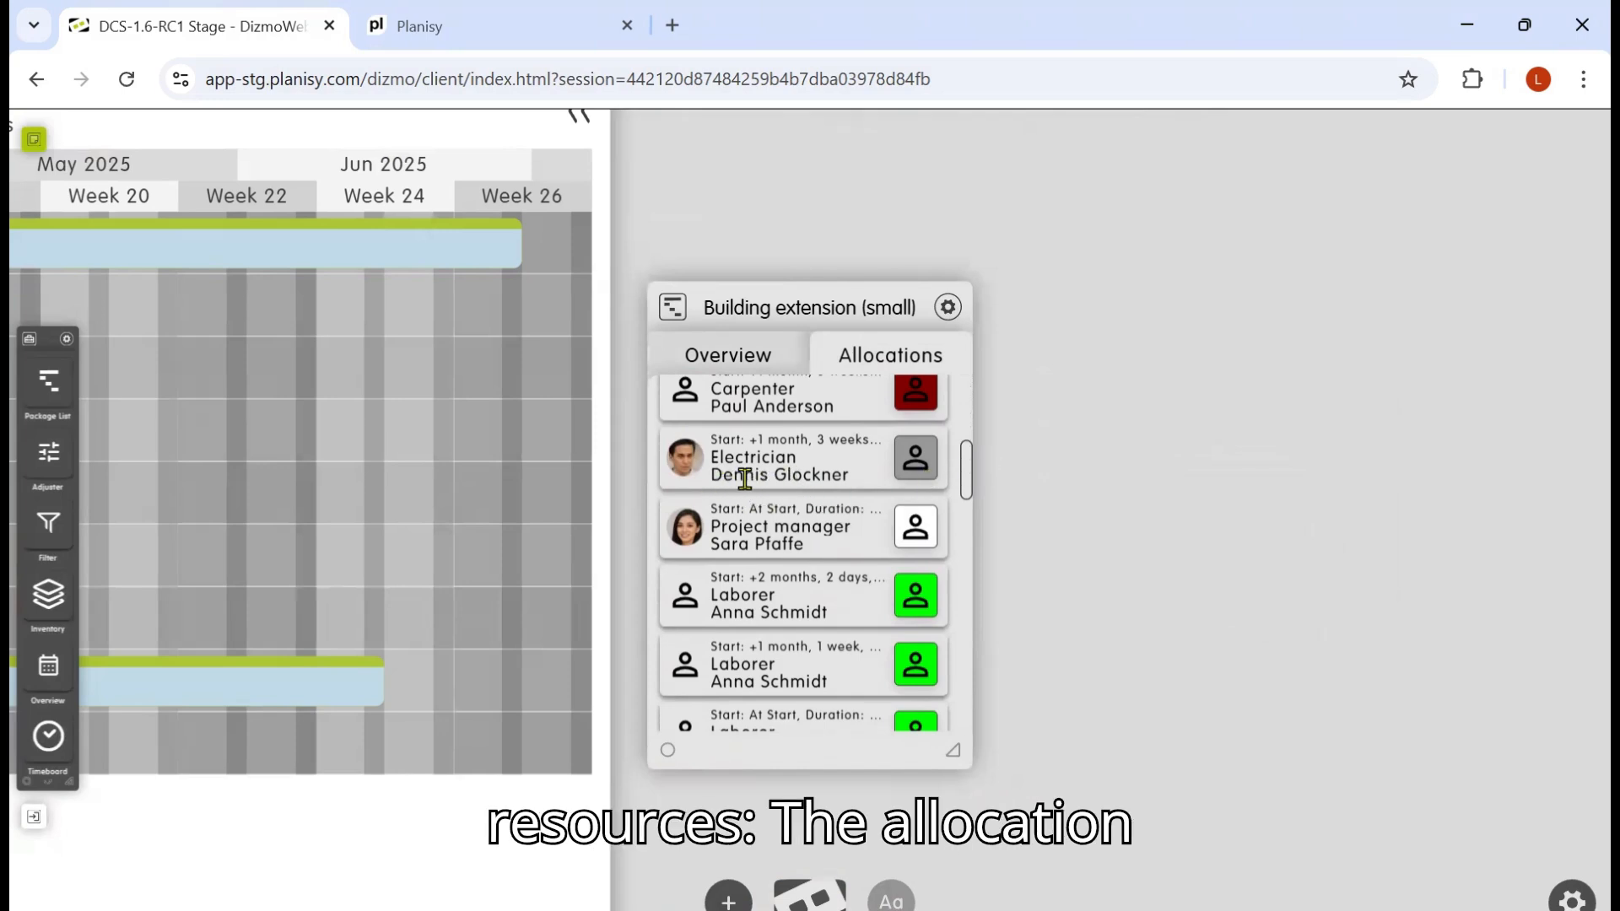
left_click_drag(964, 468, 918, 416)
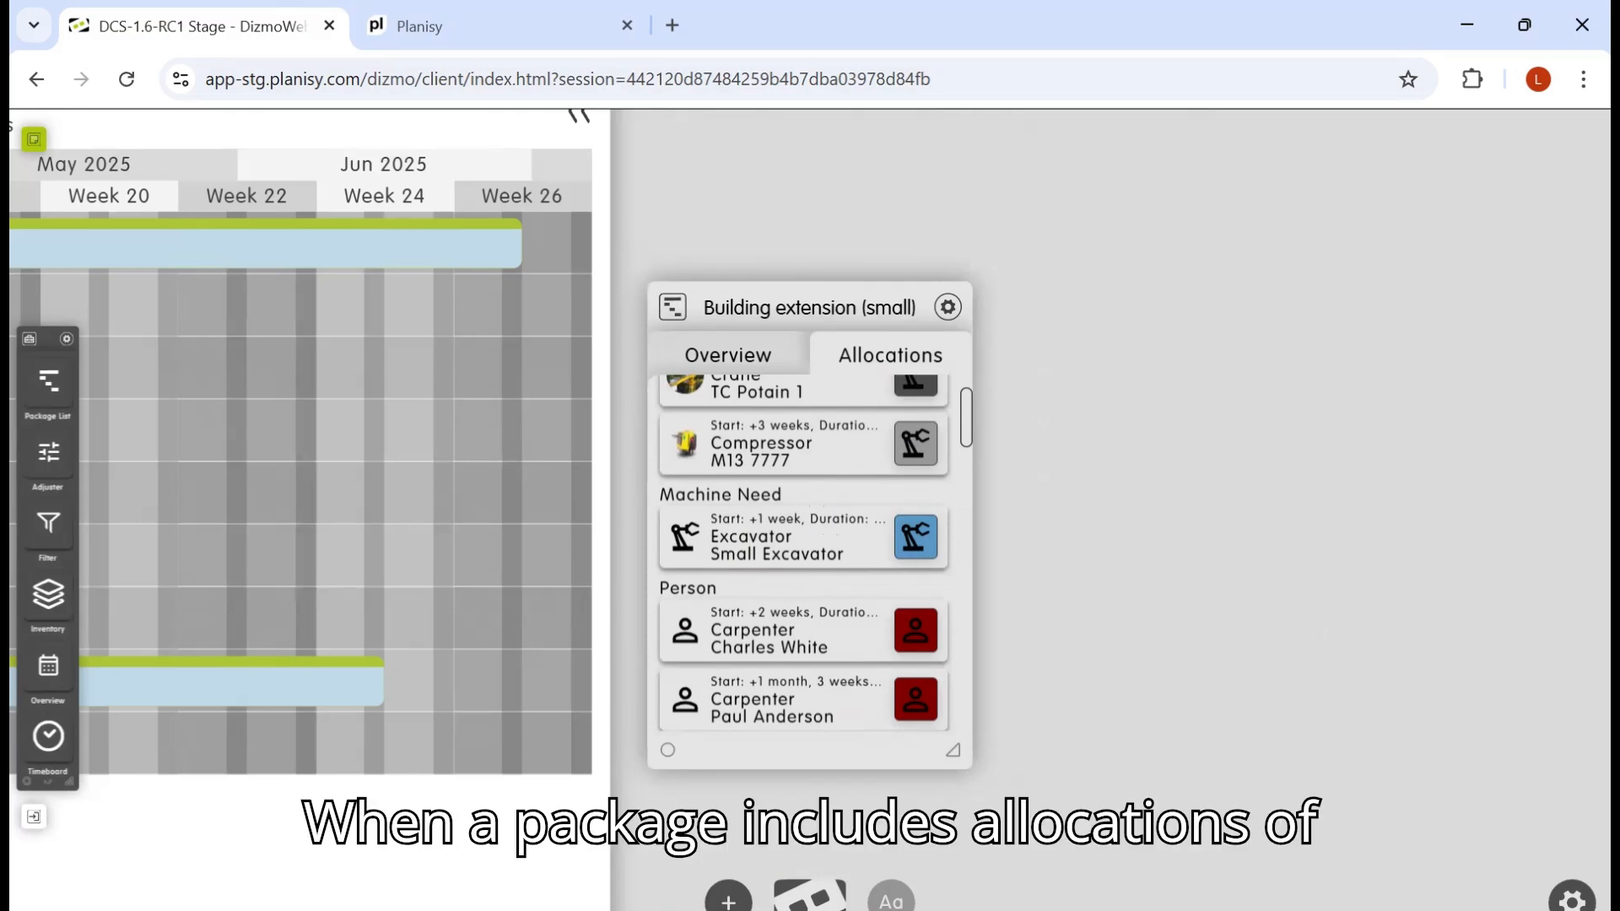
left_click(810, 897)
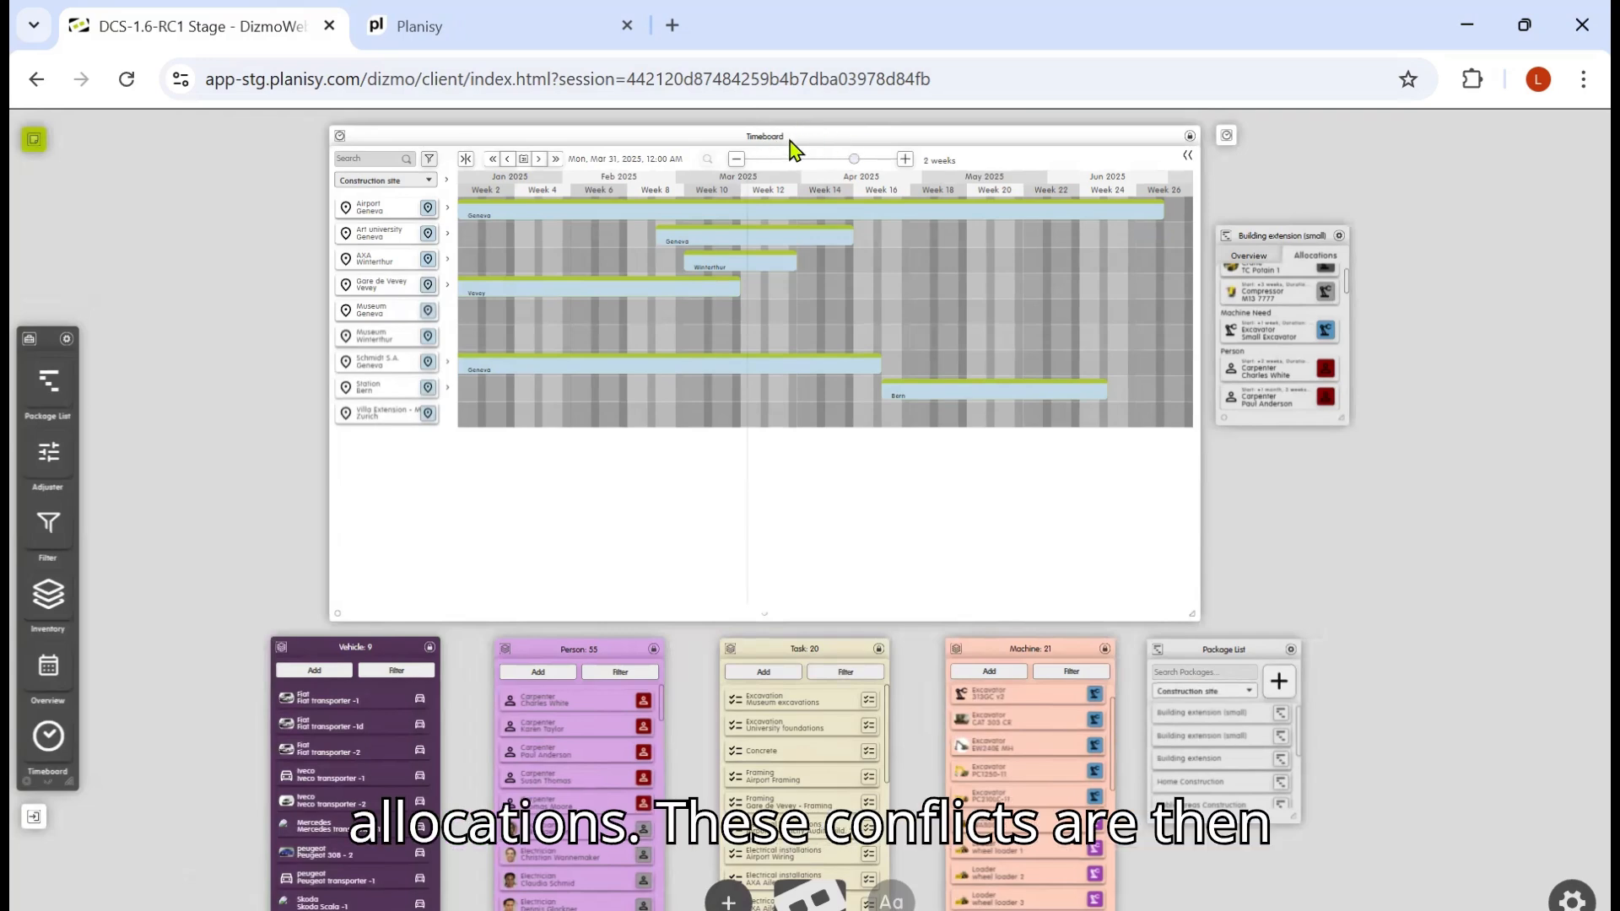
Step: Apply the Building extension (small) package to the Museum Geneva construction site, dropping it around week 20
double_click(793, 150)
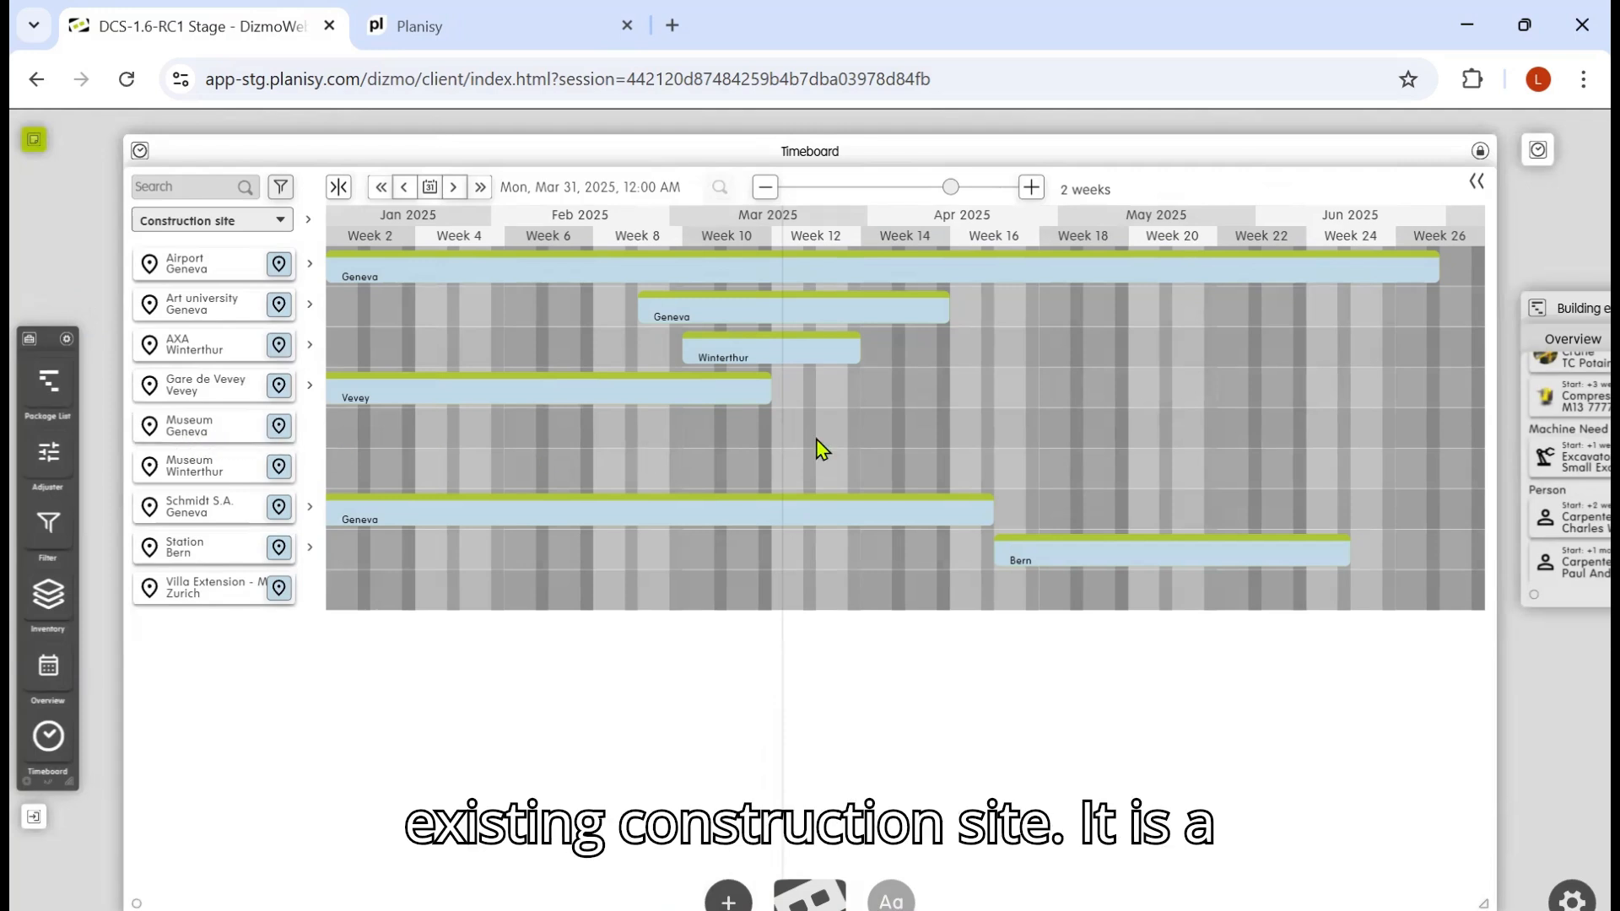
left_click_drag(1547, 242, 1439, 242)
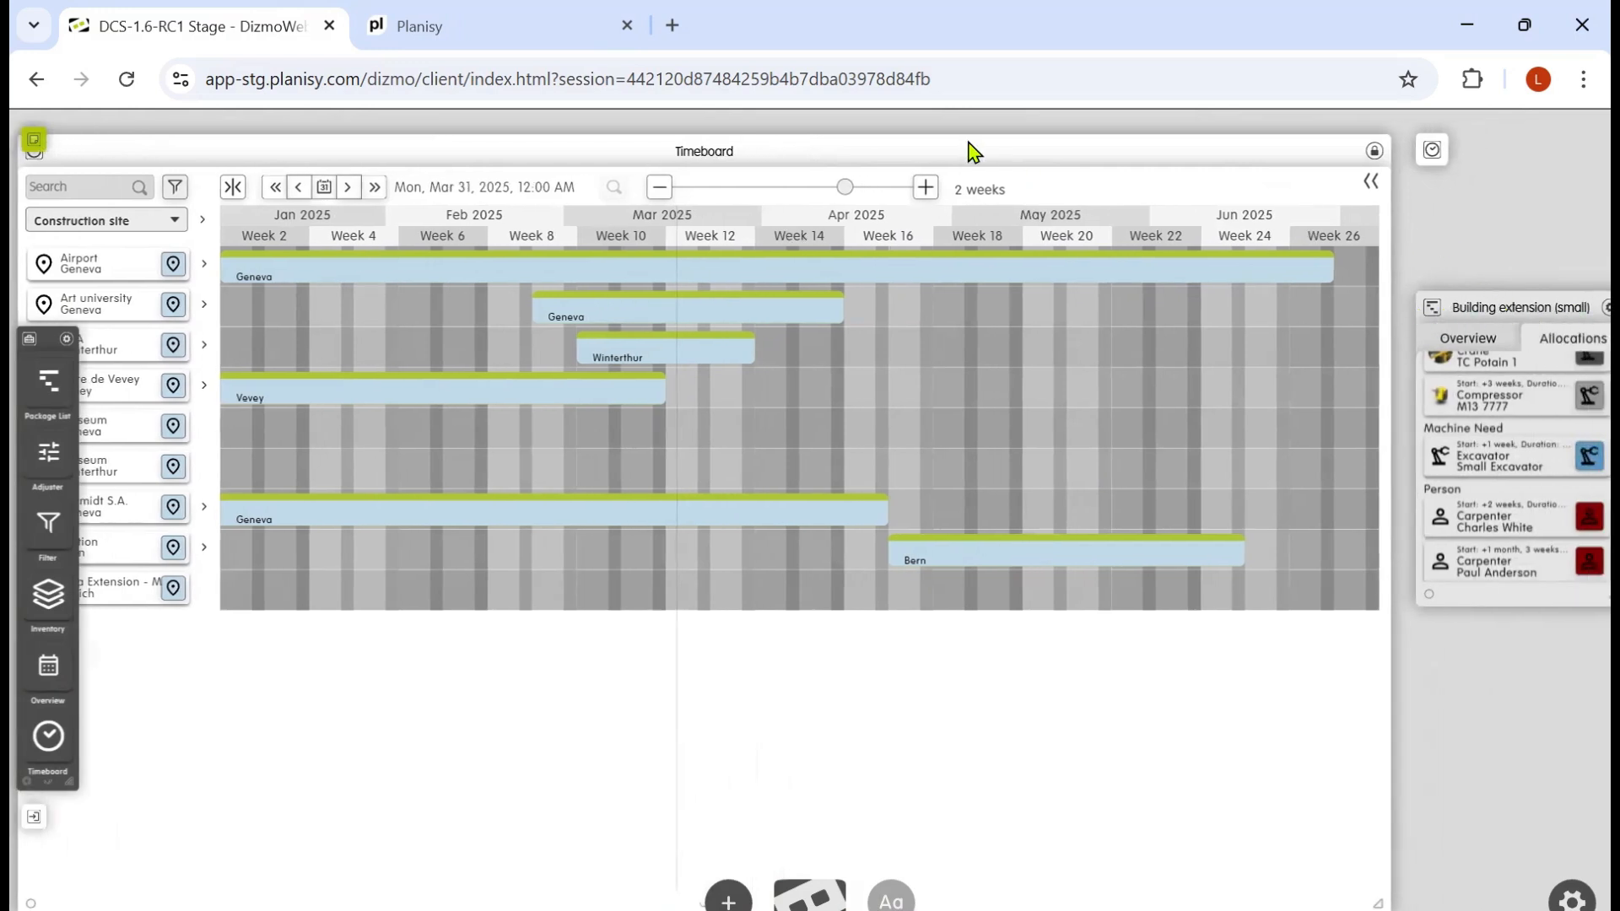
left_click_drag(969, 124, 1044, 131)
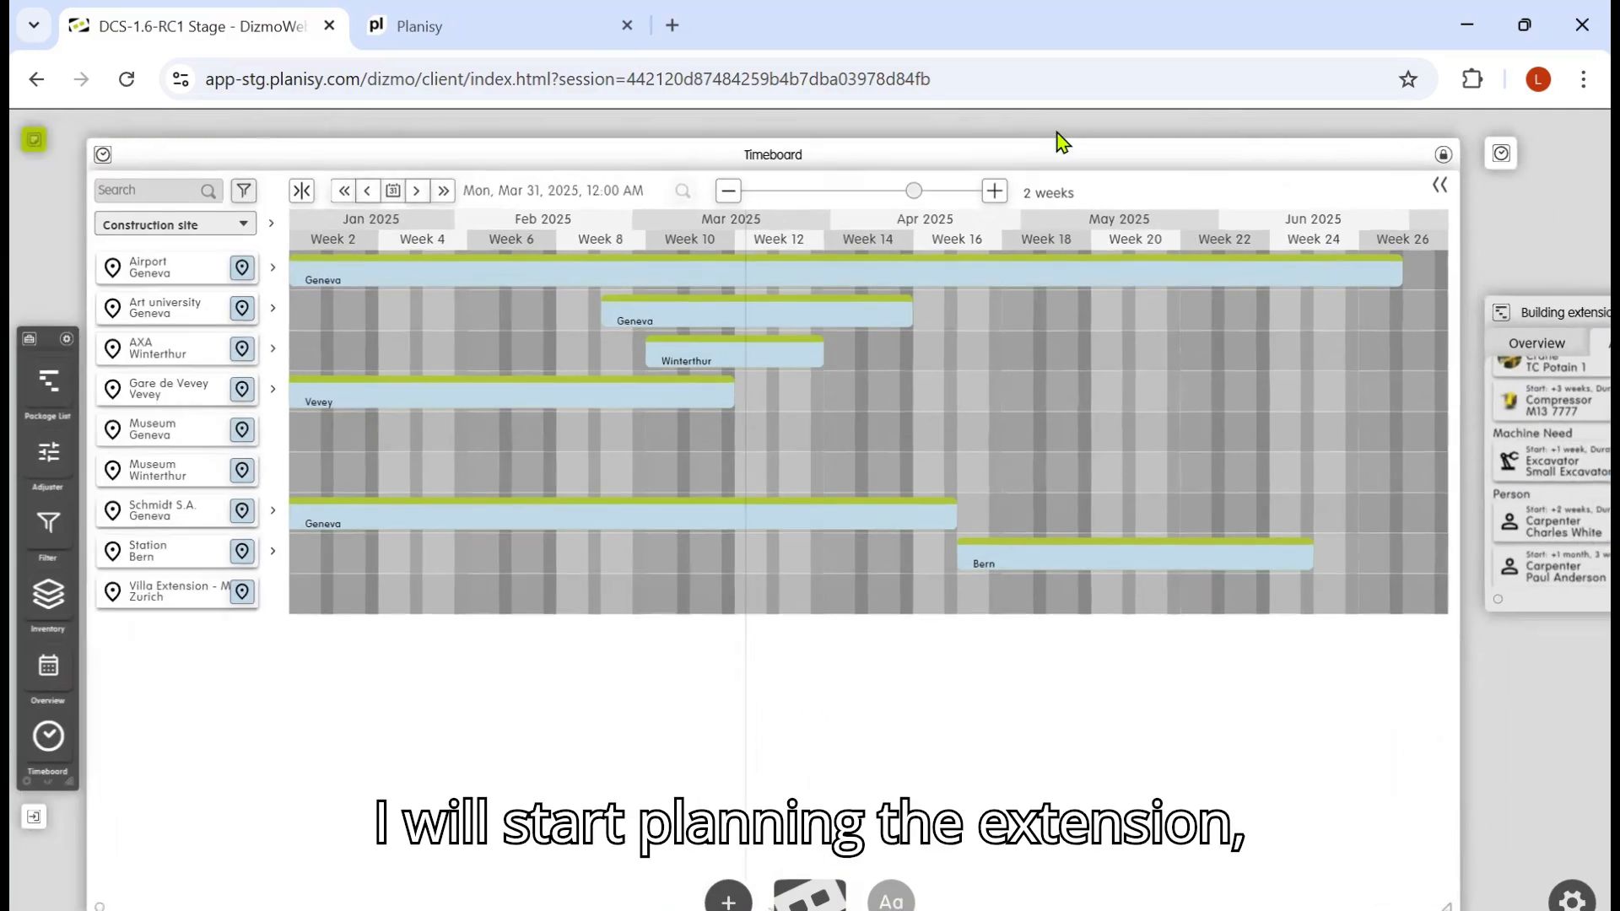
left_click_drag(1536, 314, 1171, 446)
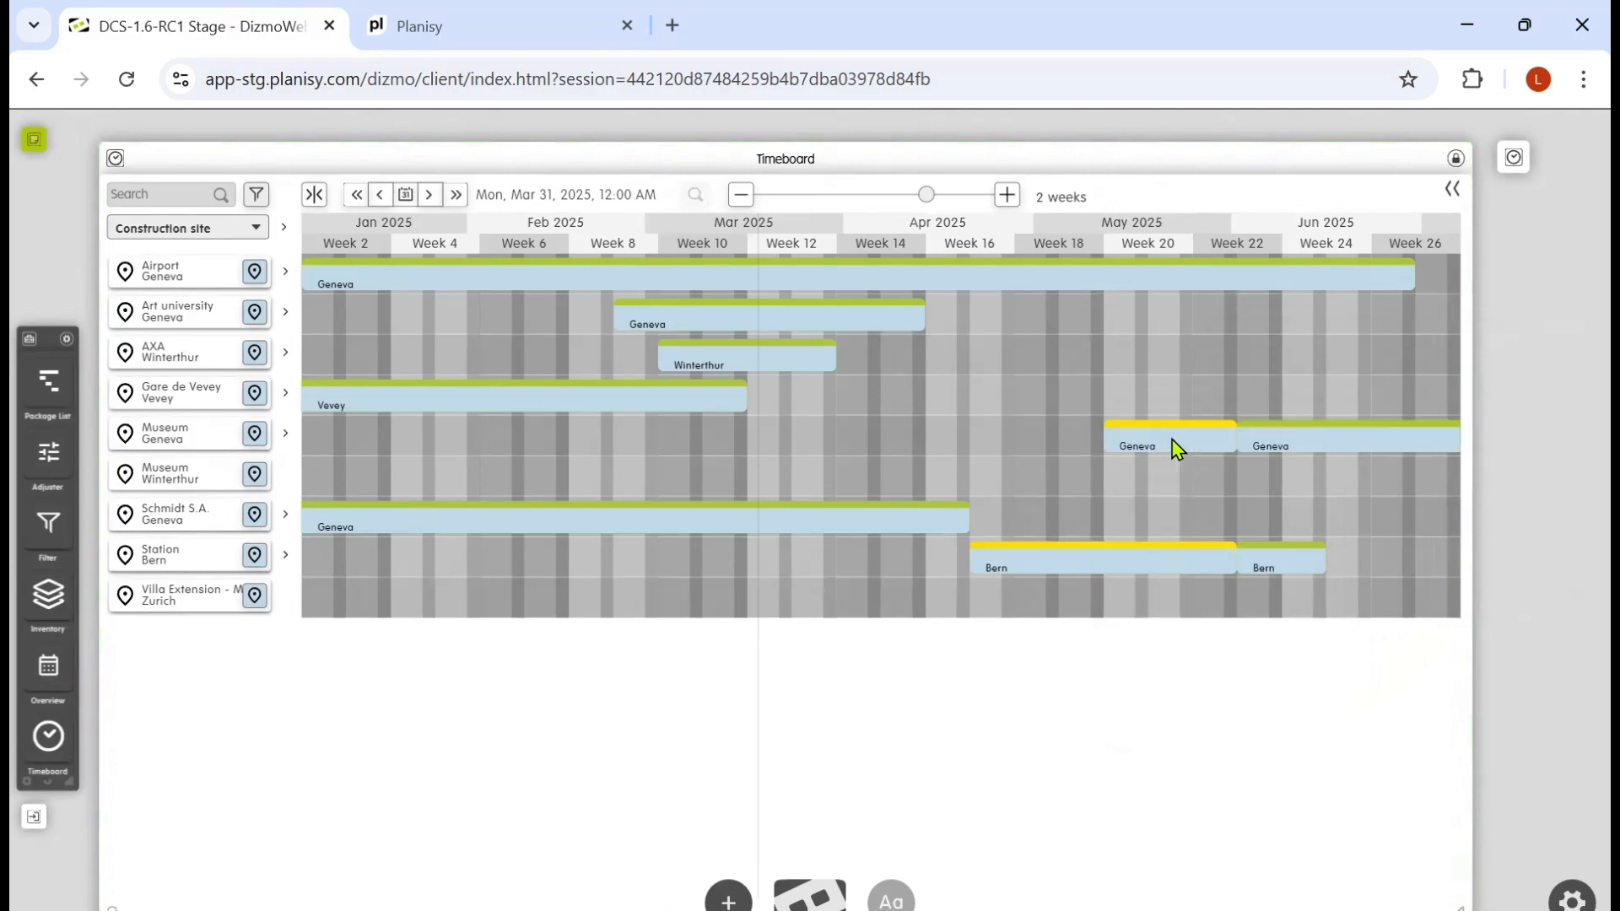
Step: Expand Museum Geneva and step the timeline forward four periods to view the new allocations
left_click(285, 433)
left_click(430, 195)
left_click(431, 196)
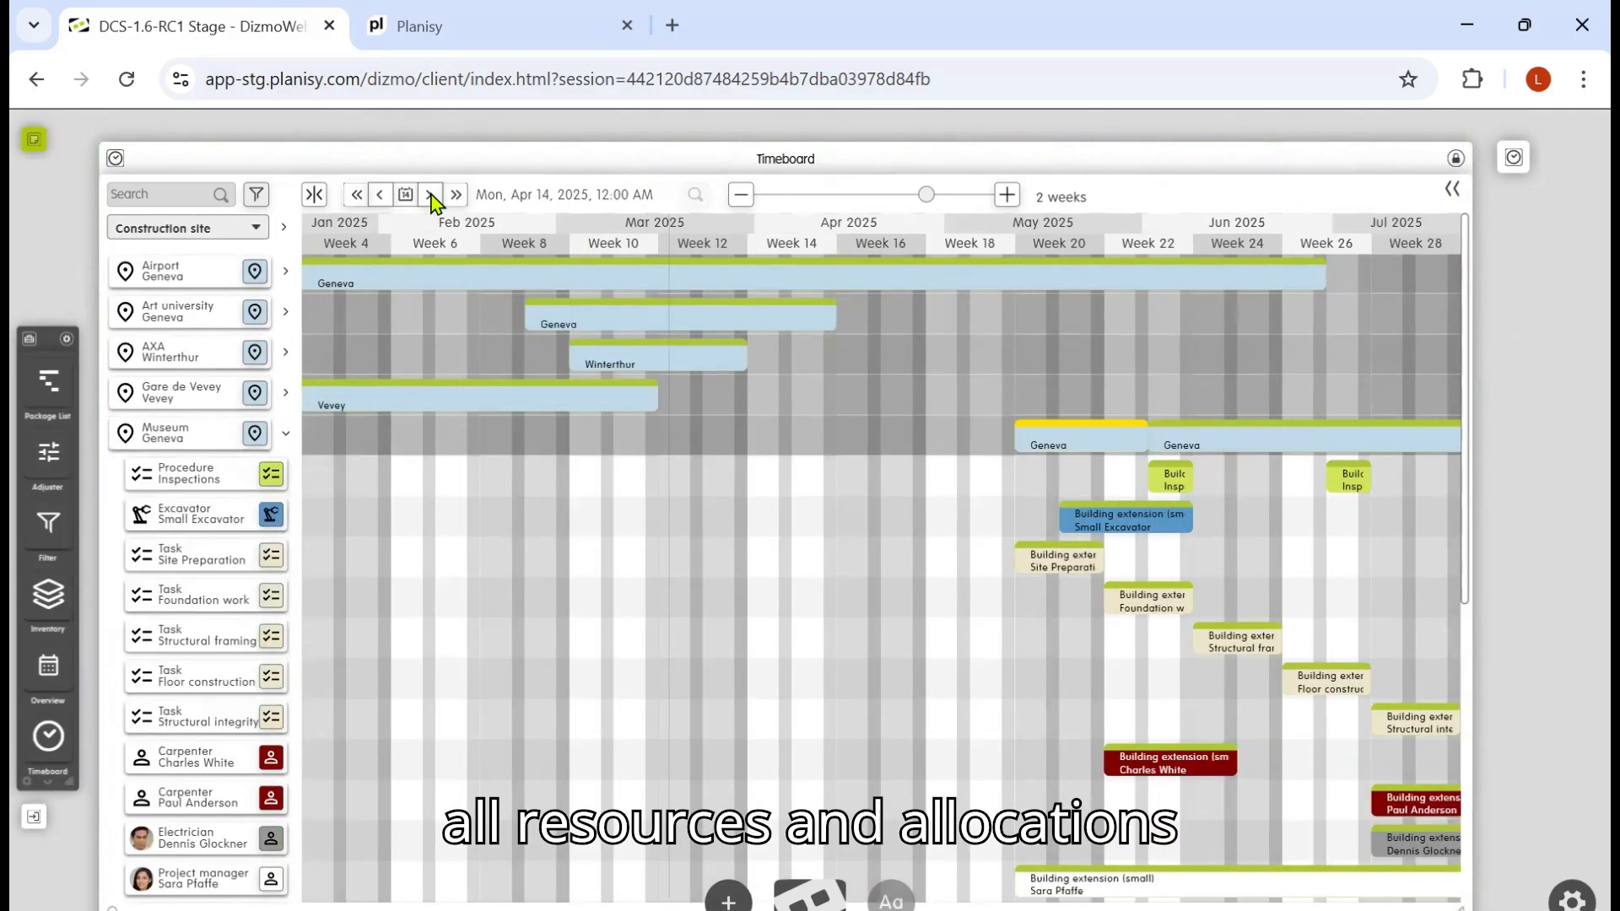
left_click(431, 196)
left_click(431, 196)
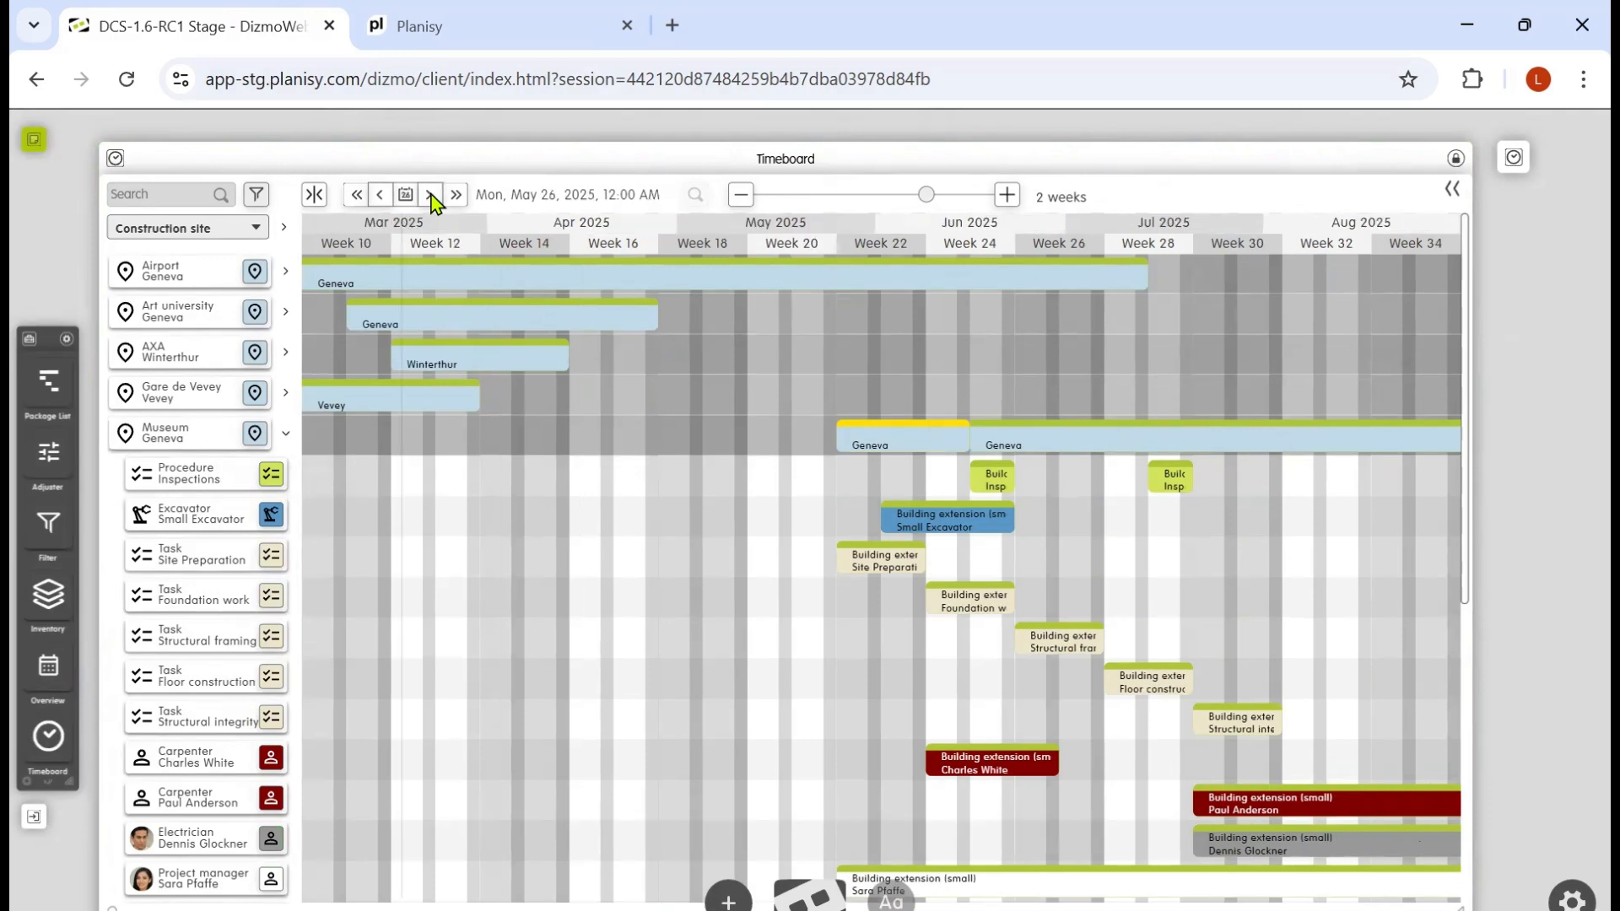
Step: Replace the Small Excavator machine need of the Museum Geneva allocation with the Excavator 313GC v2 machine
left_click(431, 196)
left_click(431, 197)
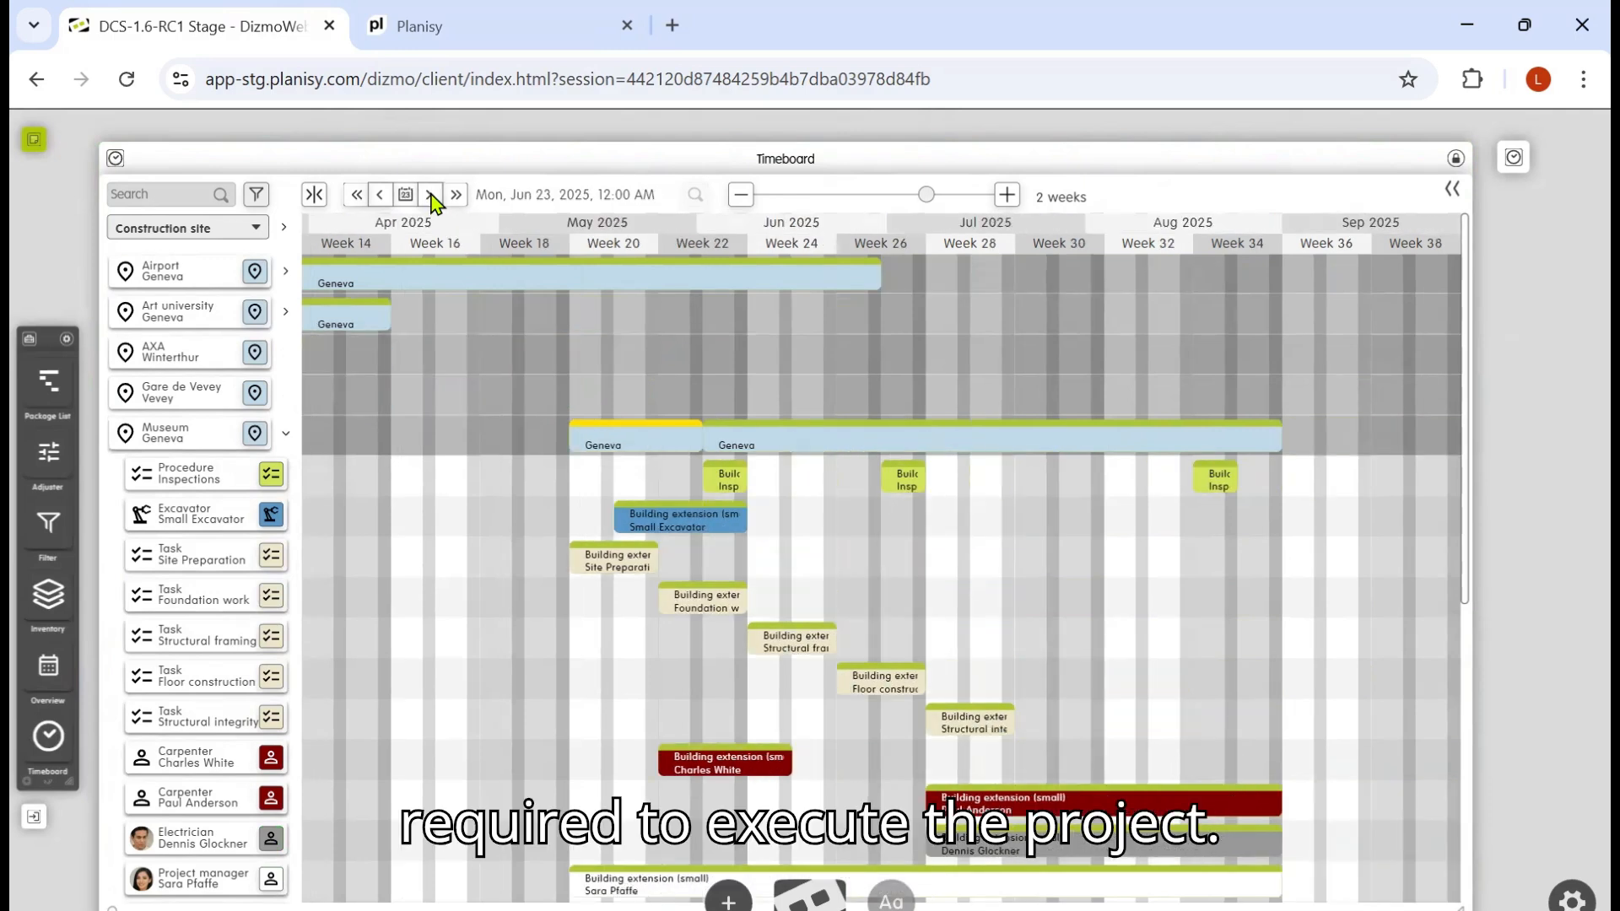
left_click(432, 196)
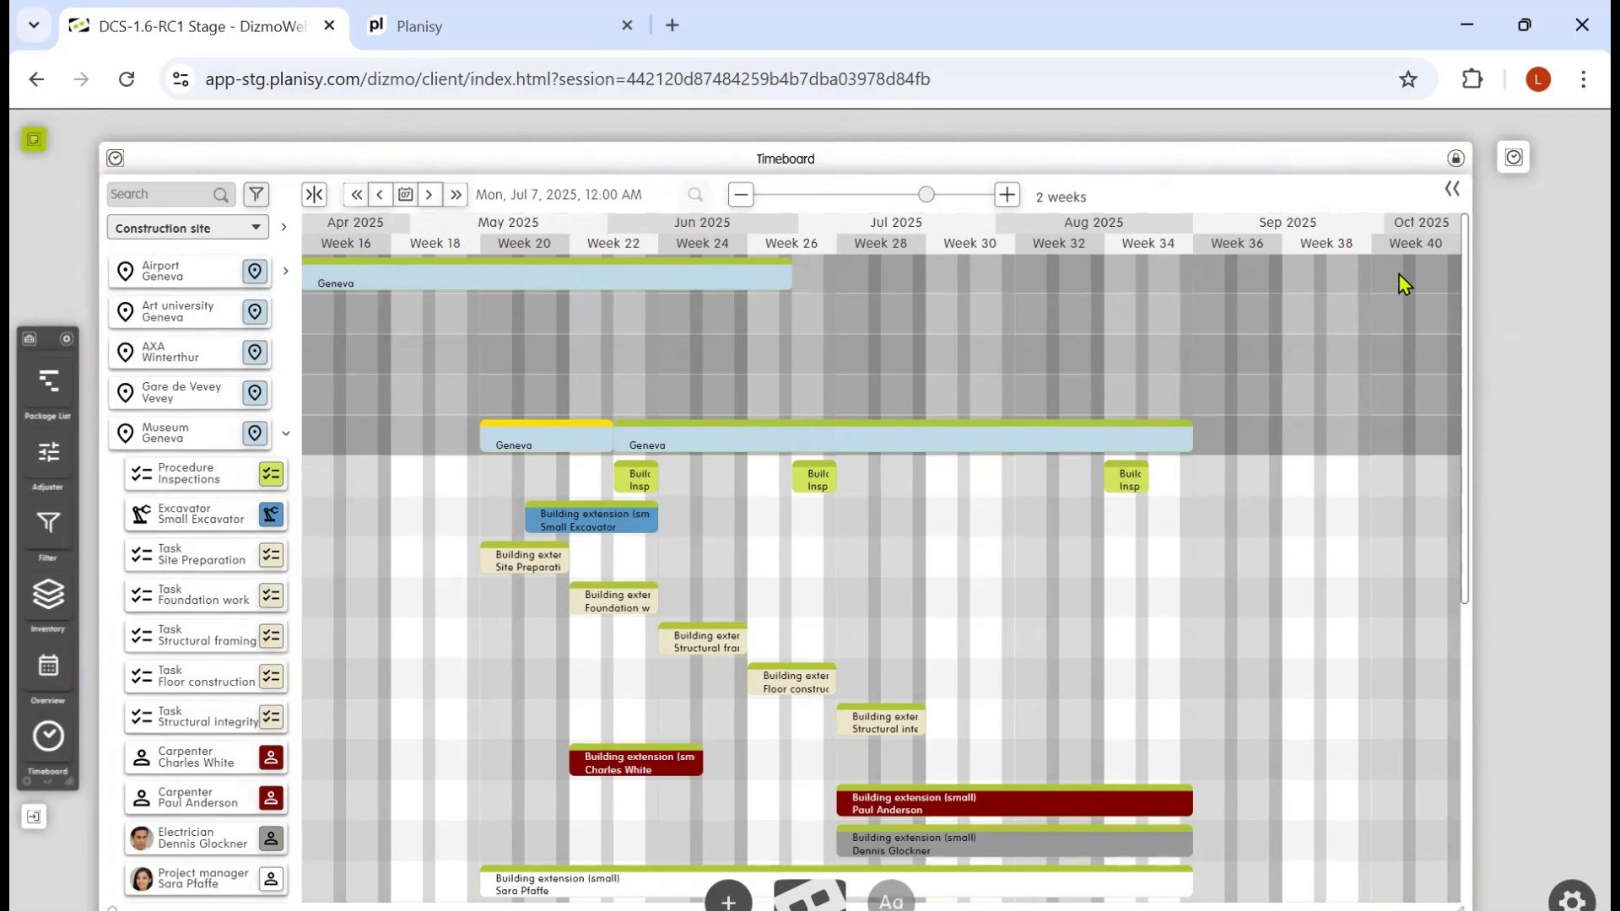
left_click(1452, 191)
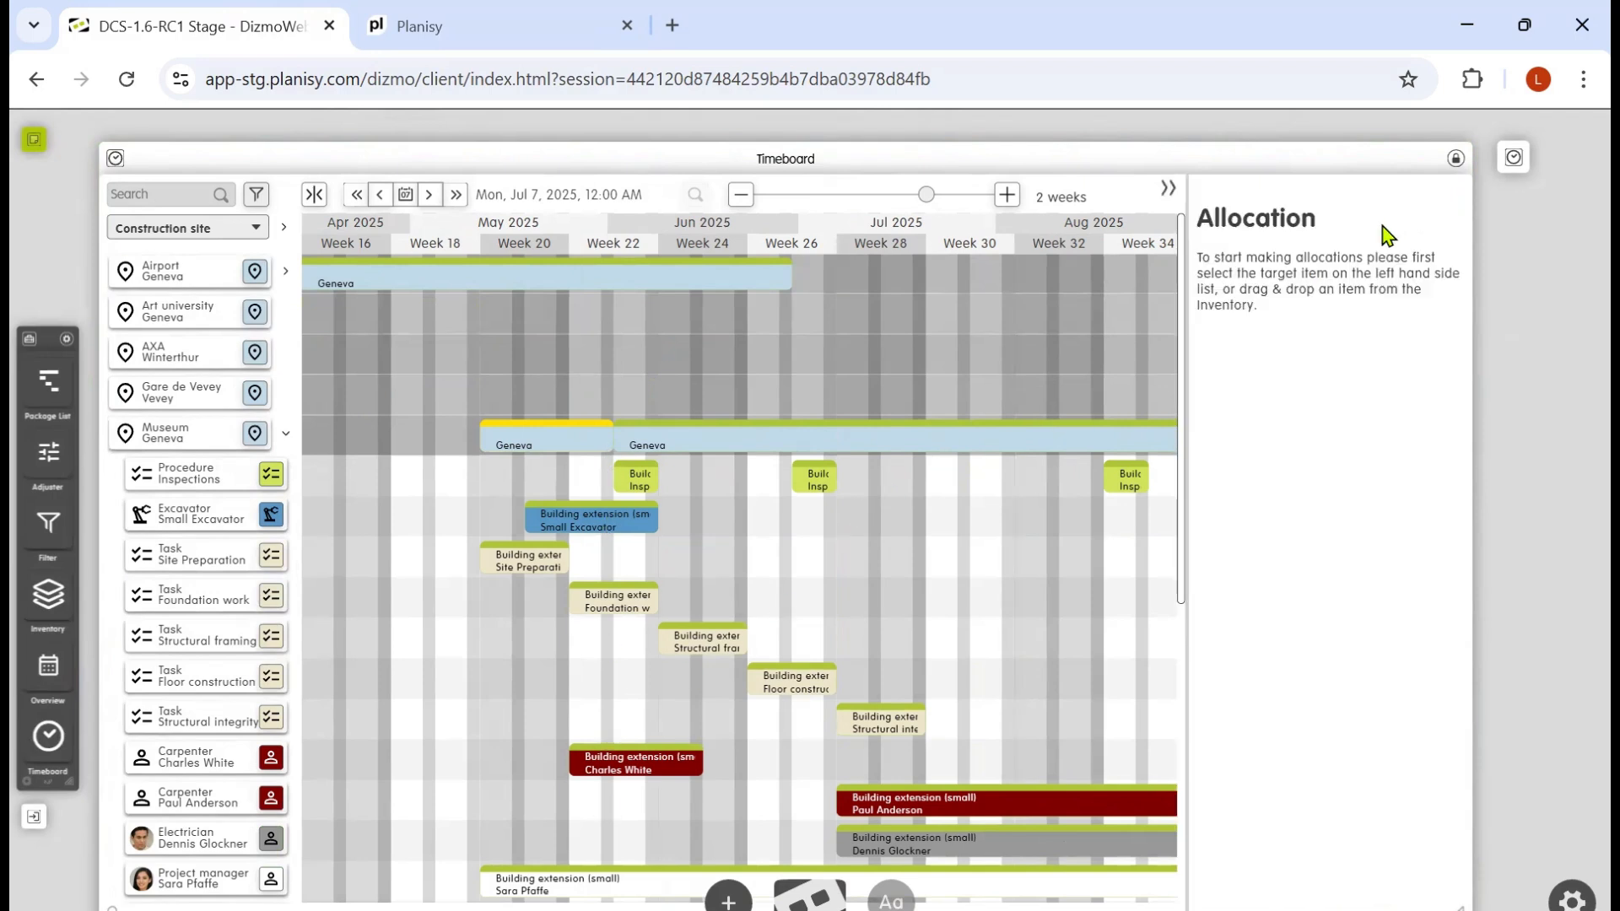
left_click(602, 526)
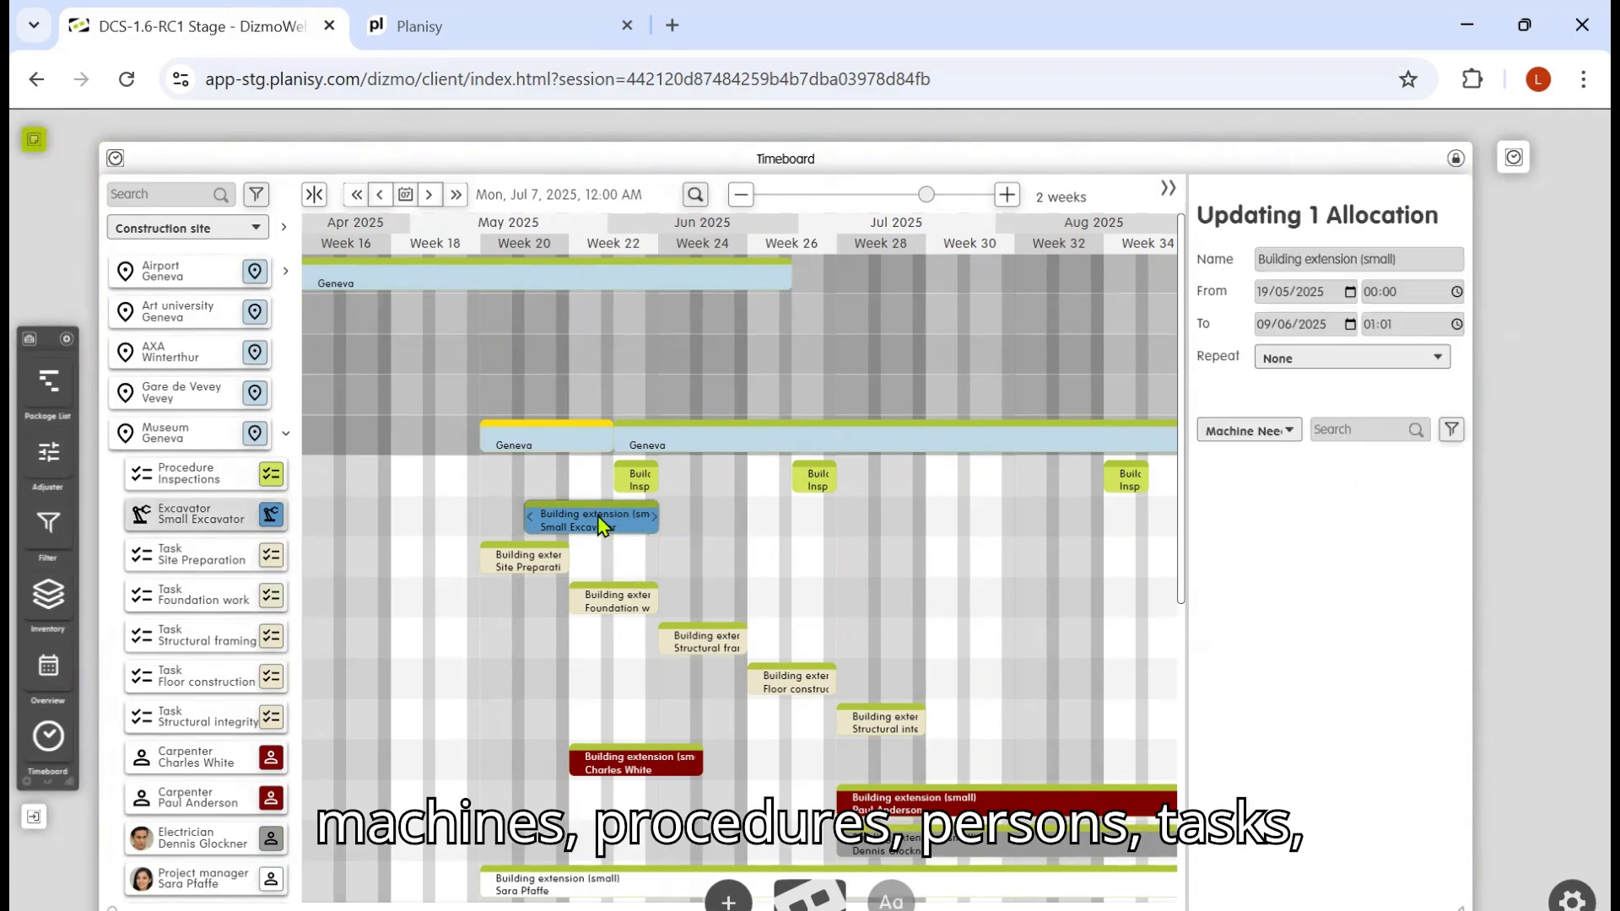
left_click(1288, 431)
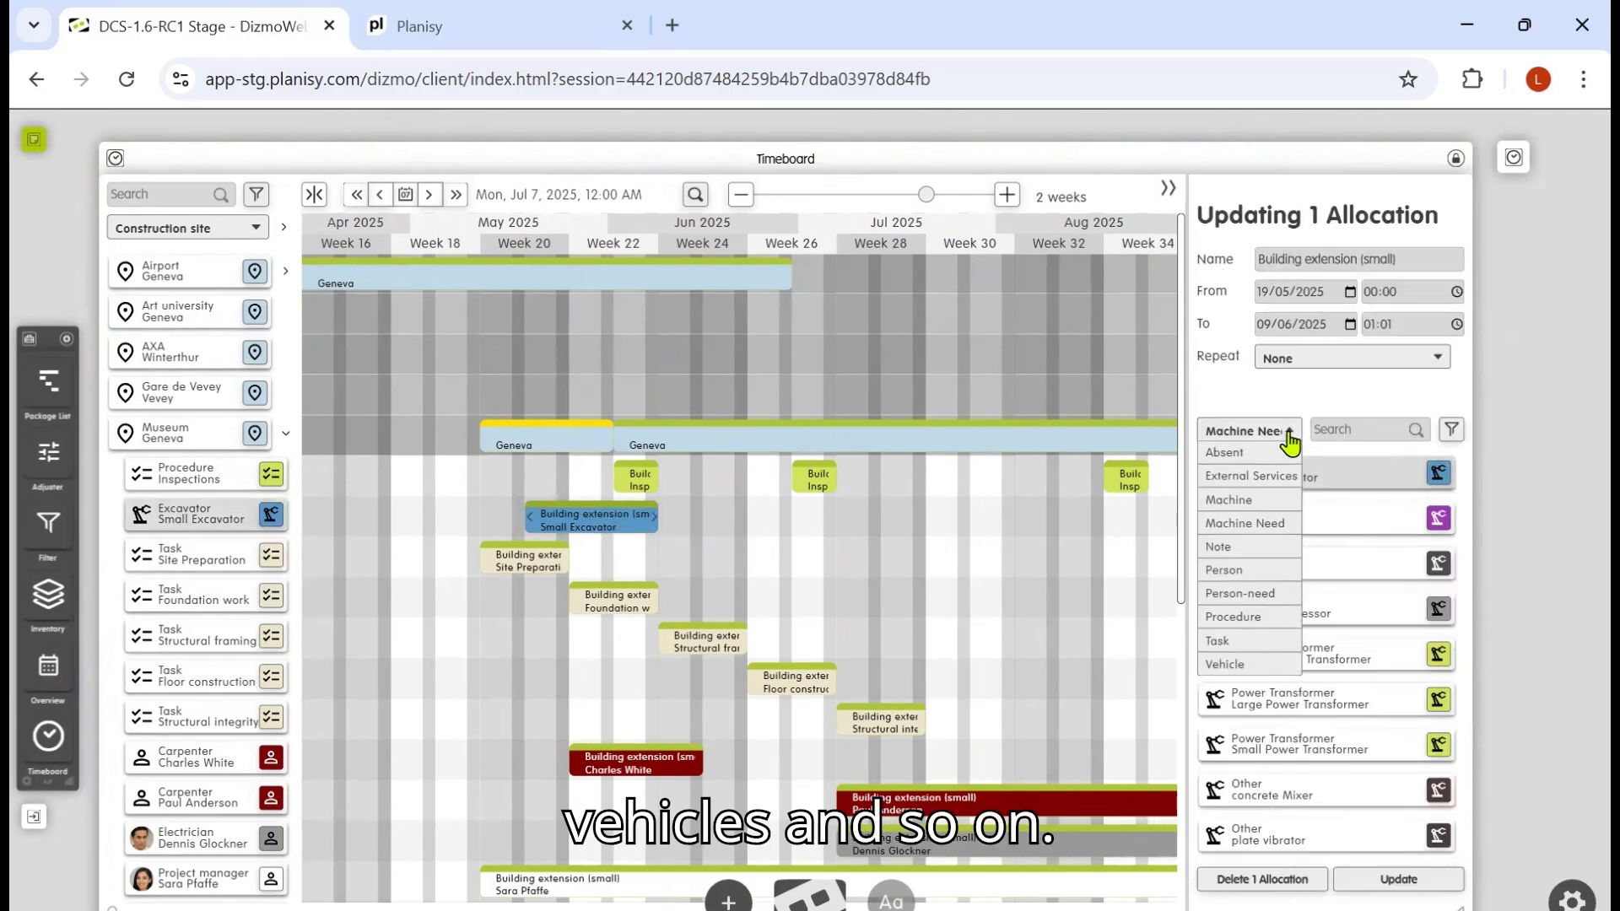
left_click(1252, 503)
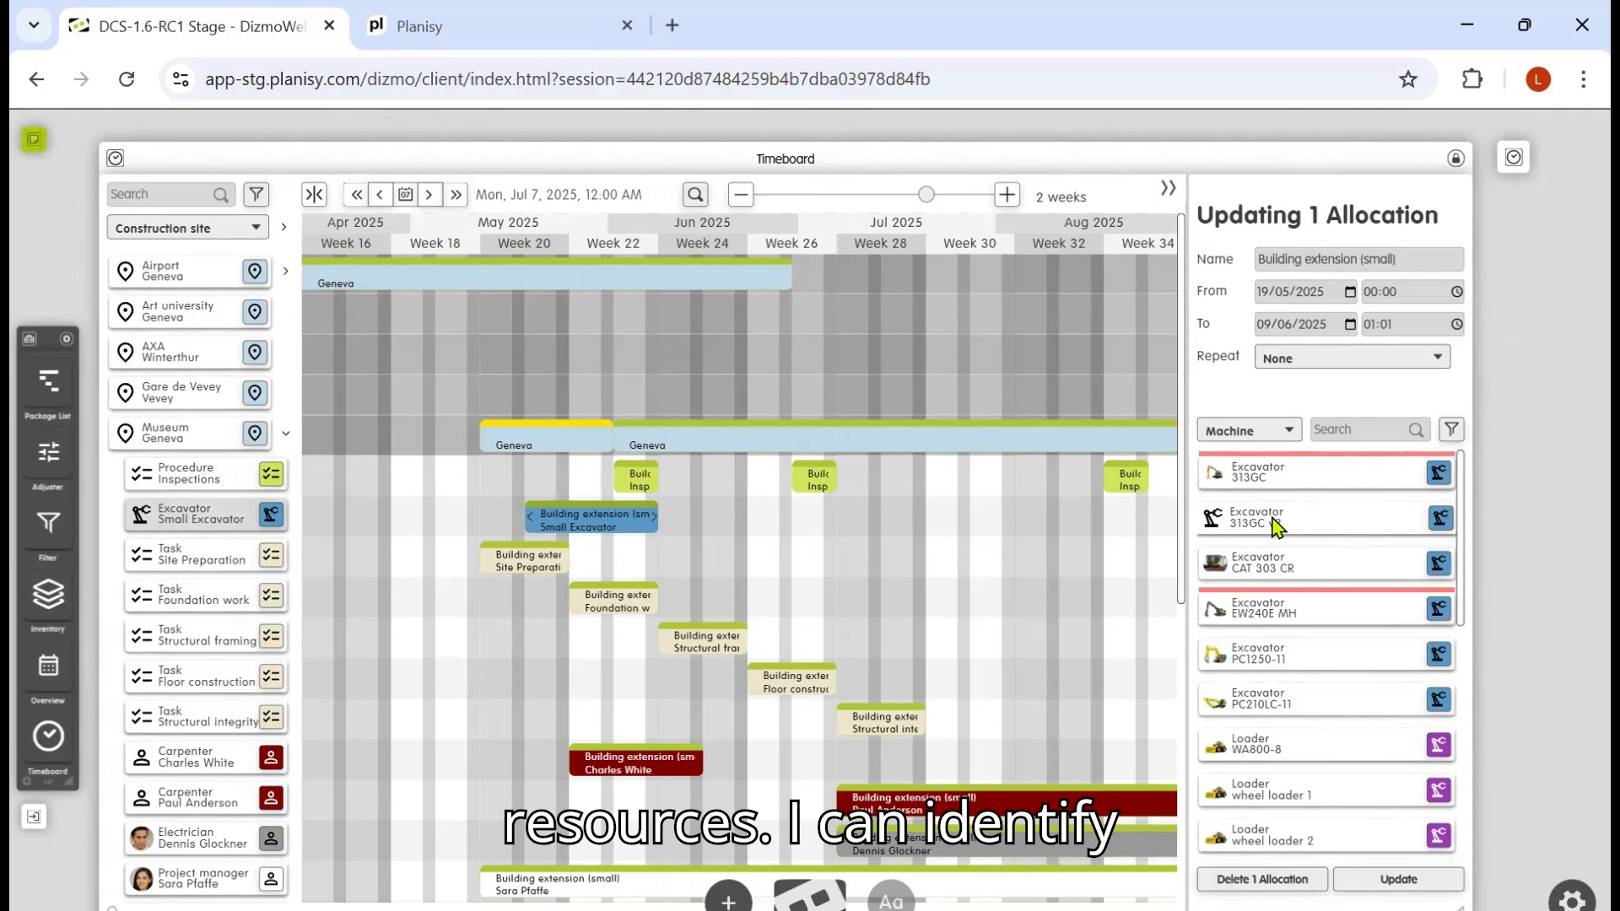
left_click(1277, 525)
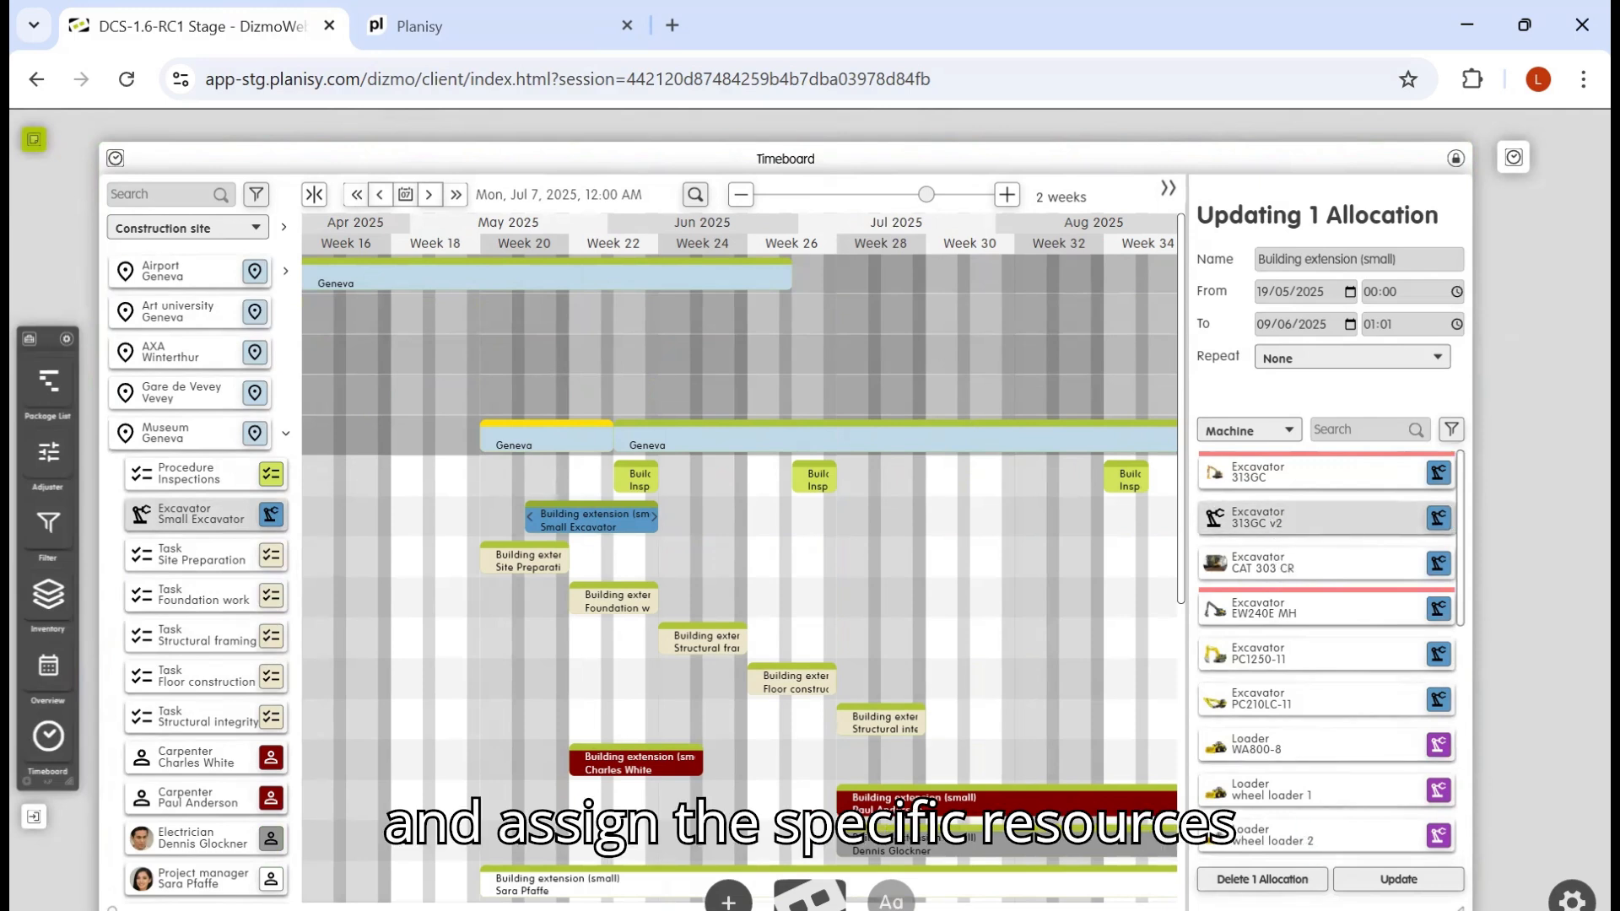
left_click(1398, 879)
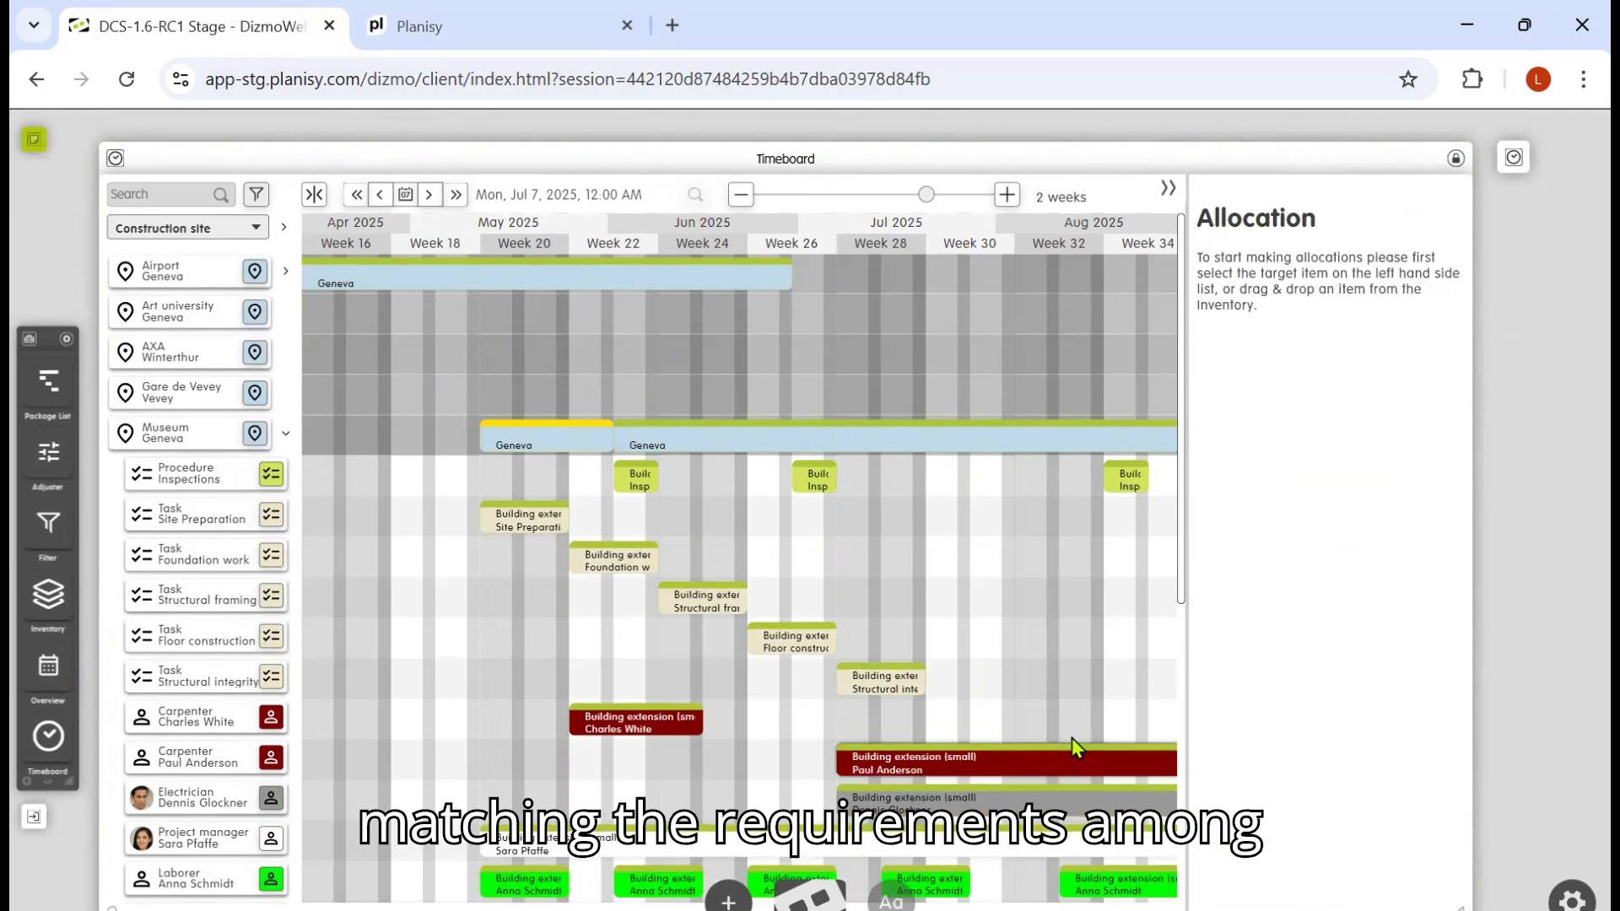
Step: Add the Excavator PC1250-11 from the machine inventory to the Museum Geneva project around week 20
scroll(834, 650, "down", 4)
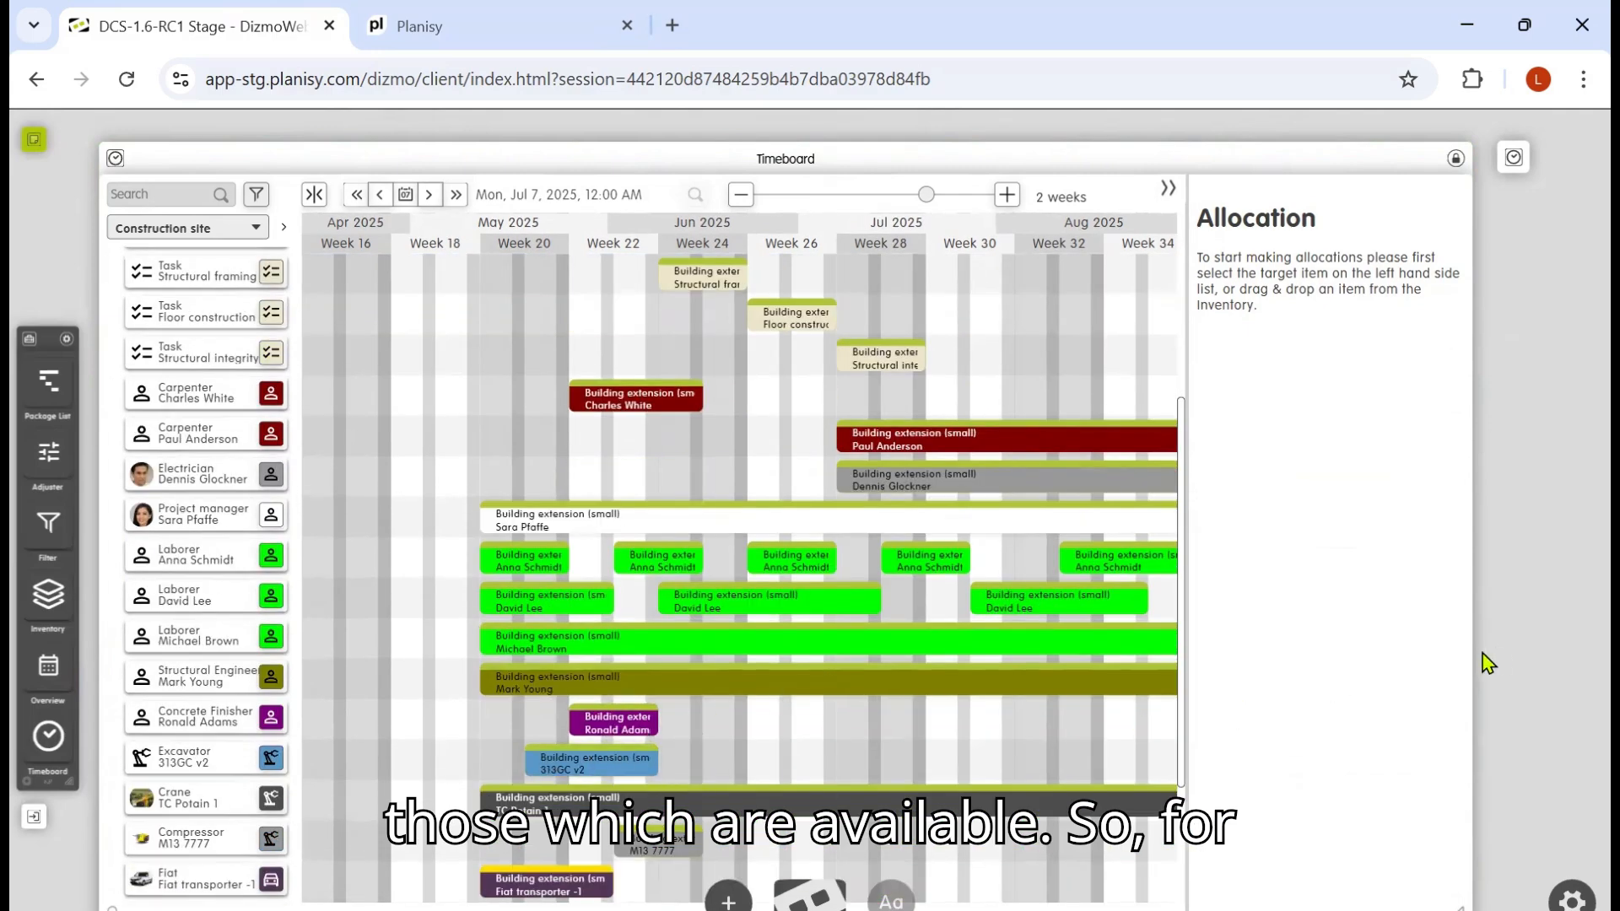
scroll(1526, 690, "down", 3)
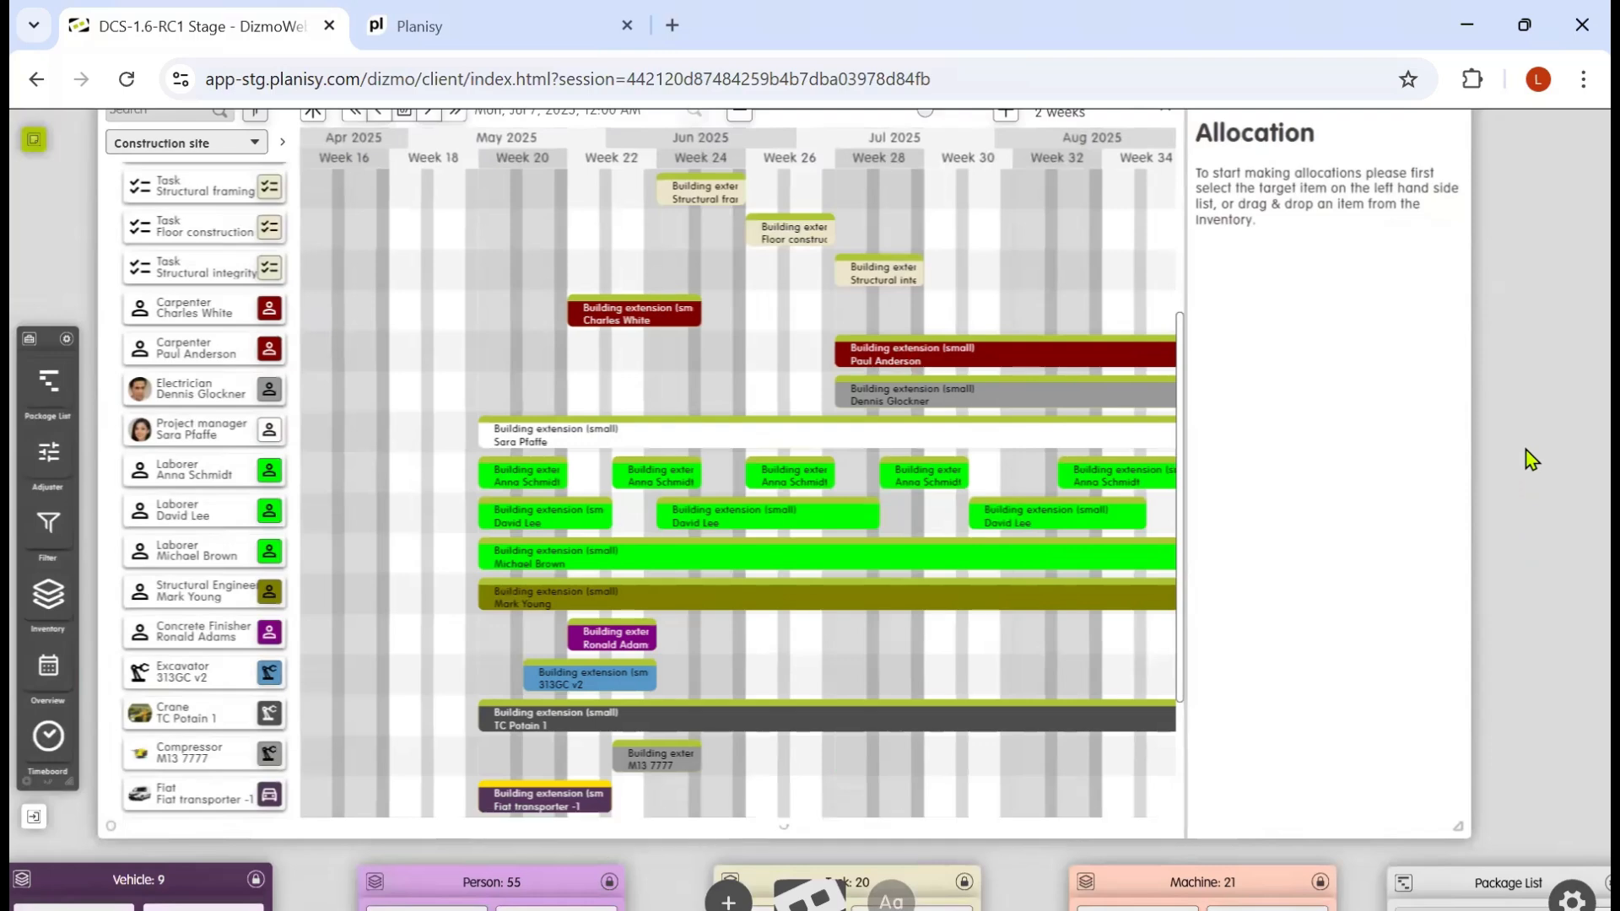
scroll(1526, 397, "down", 1)
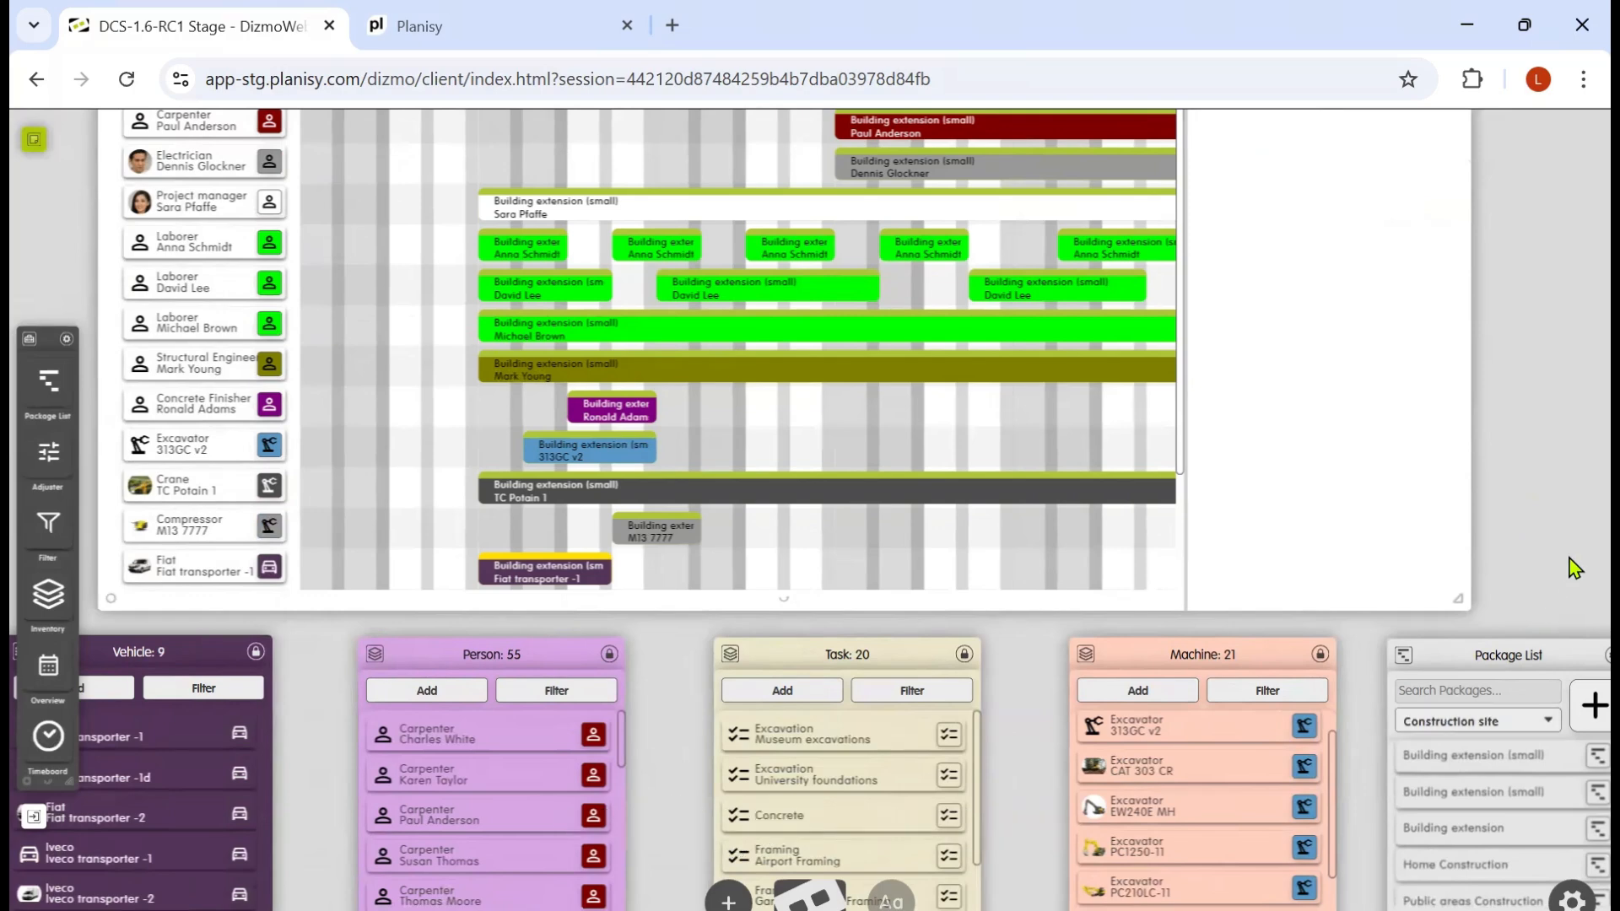
scroll(1569, 533, "down", 1)
scroll(1569, 517, "down", 1)
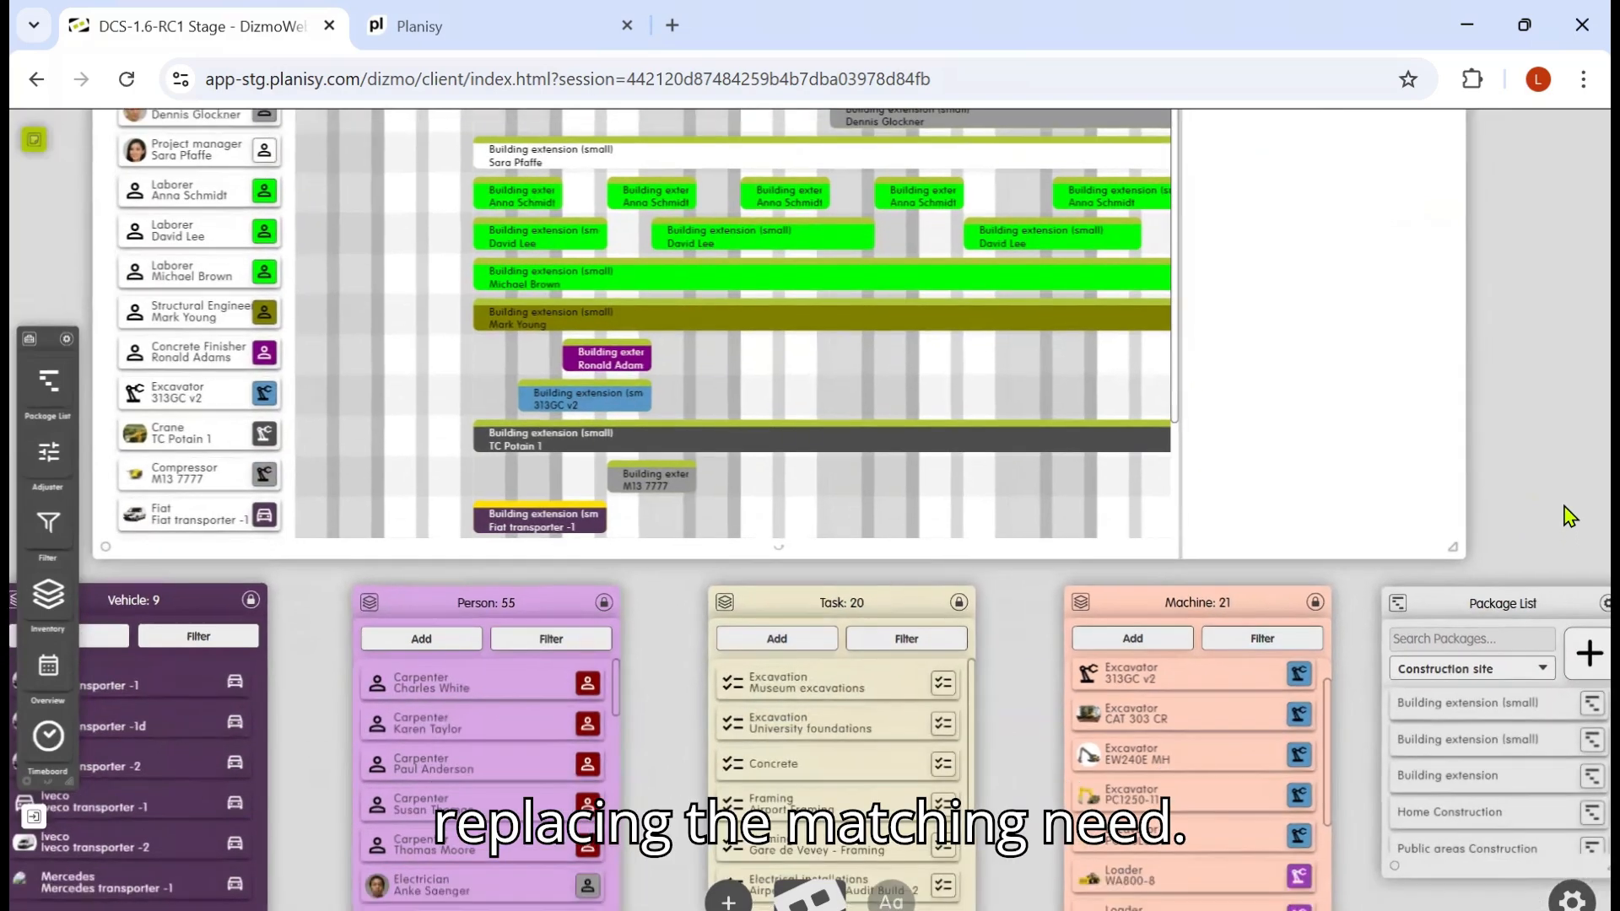
left_click(1303, 792)
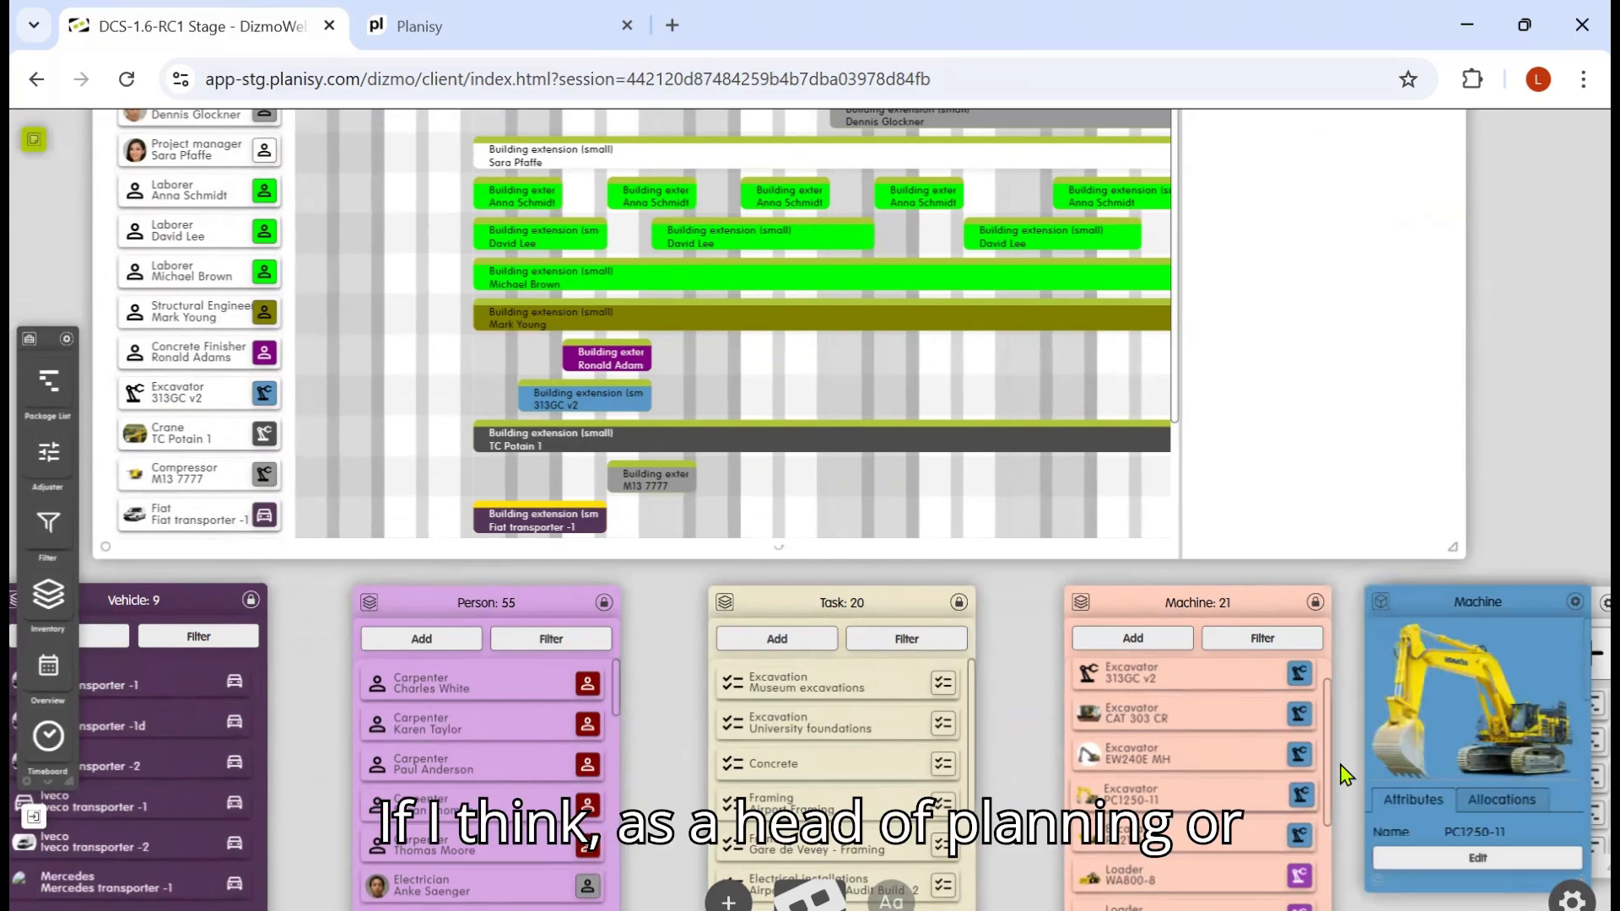
left_click_drag(1496, 599, 716, 405)
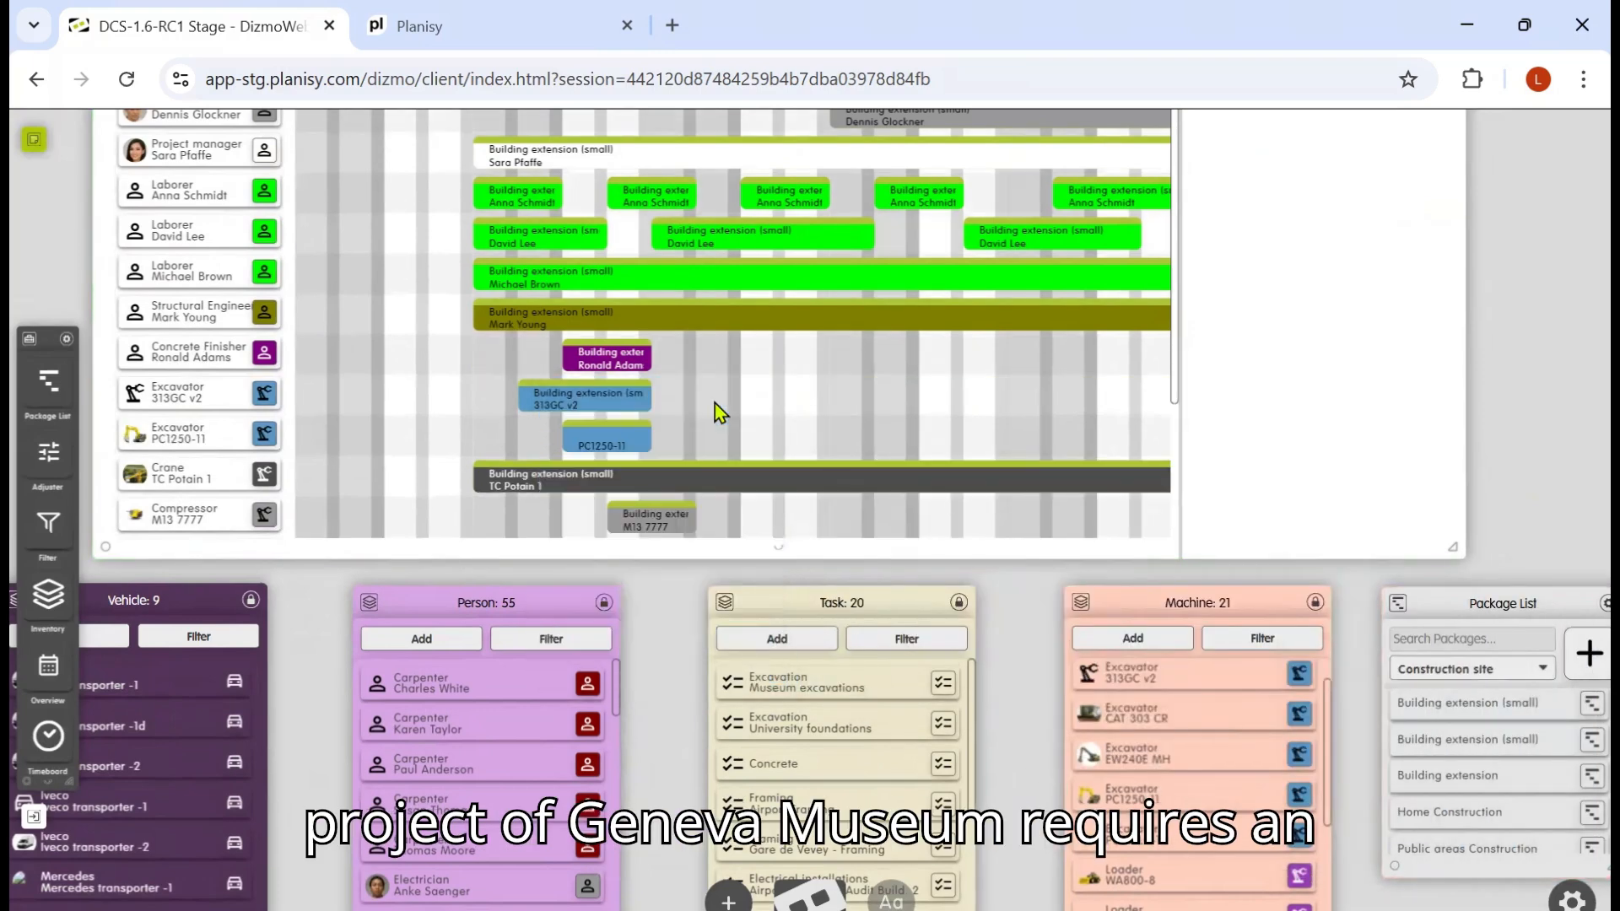
Step: Extend the PC1250-11 excavator allocation to run from 26/05/2025 to 23/06/2025
left_click(624, 447)
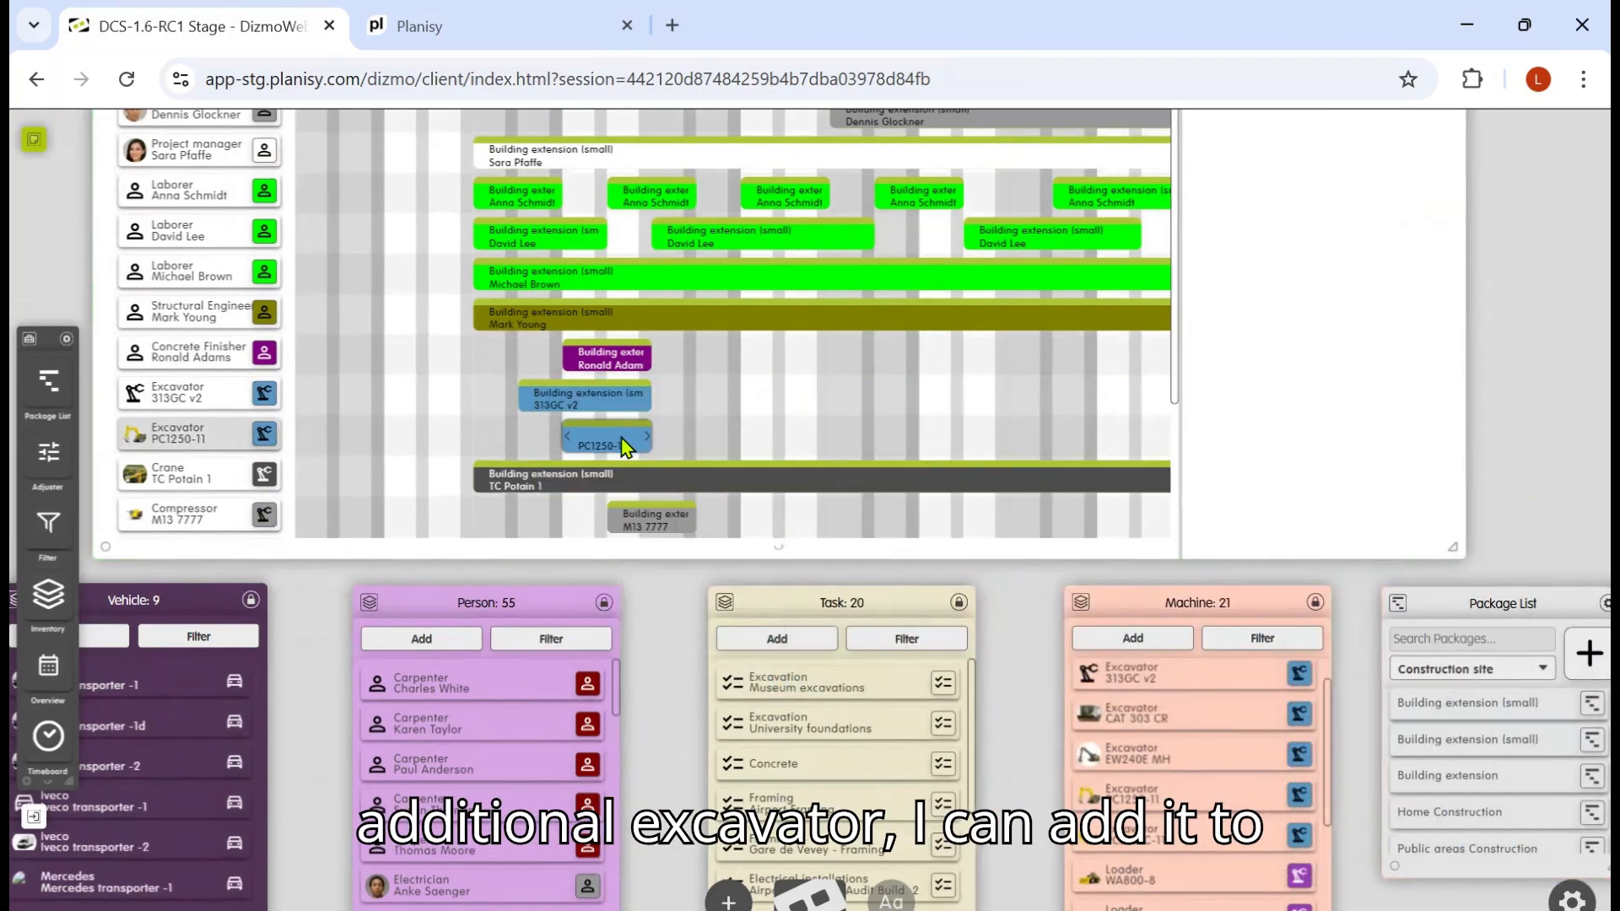
left_click_drag(648, 437, 740, 430)
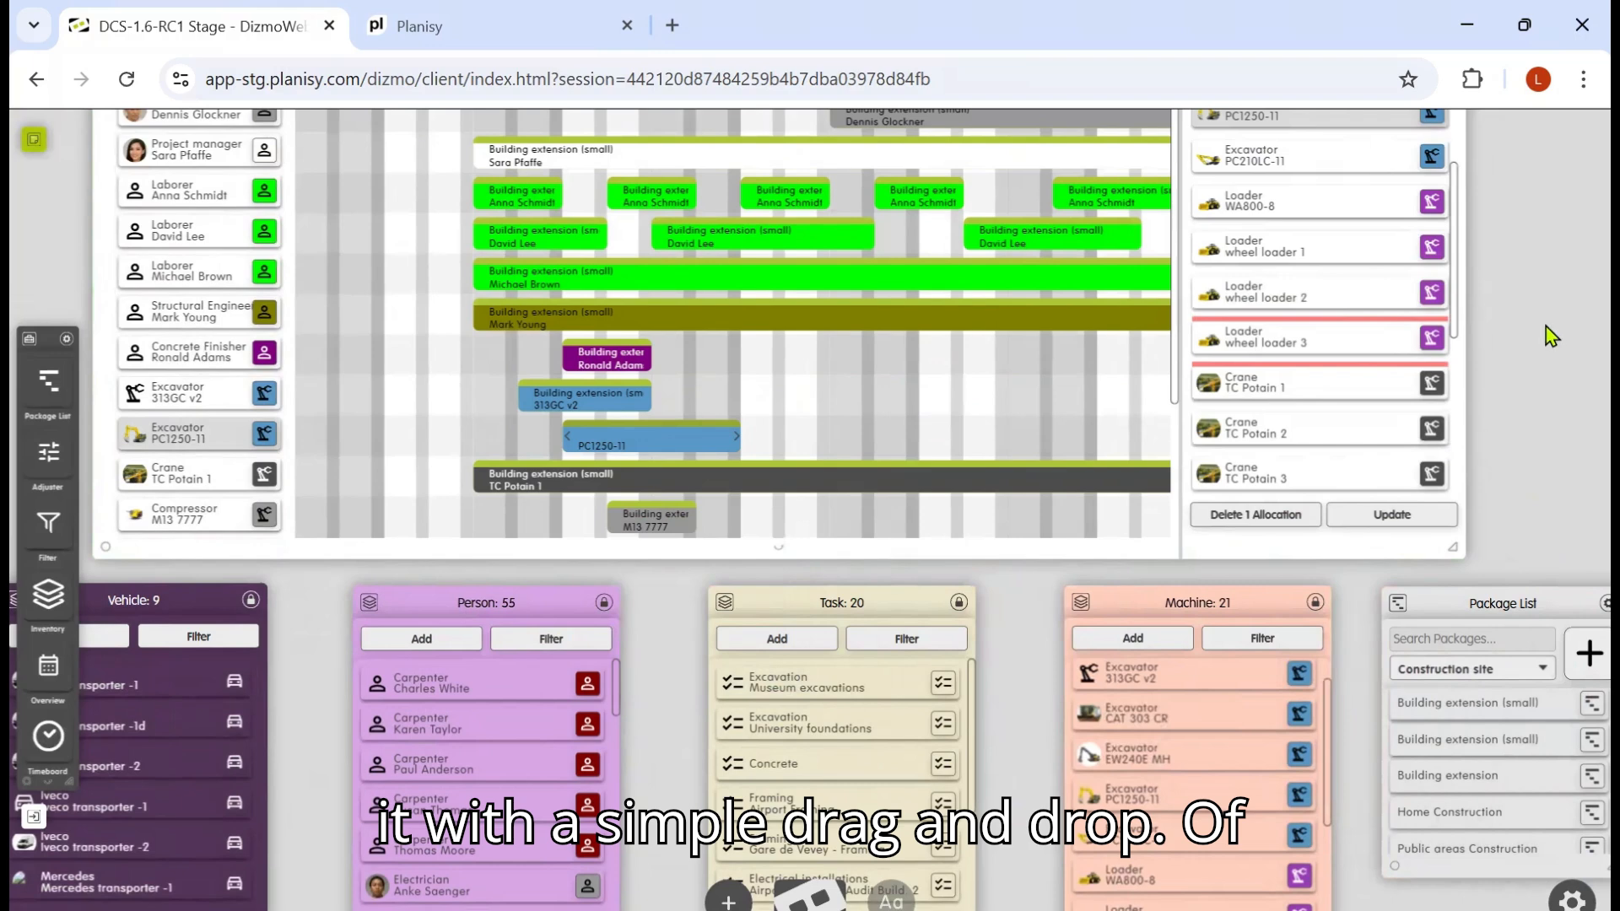
left_click_drag(1553, 447, 1568, 567)
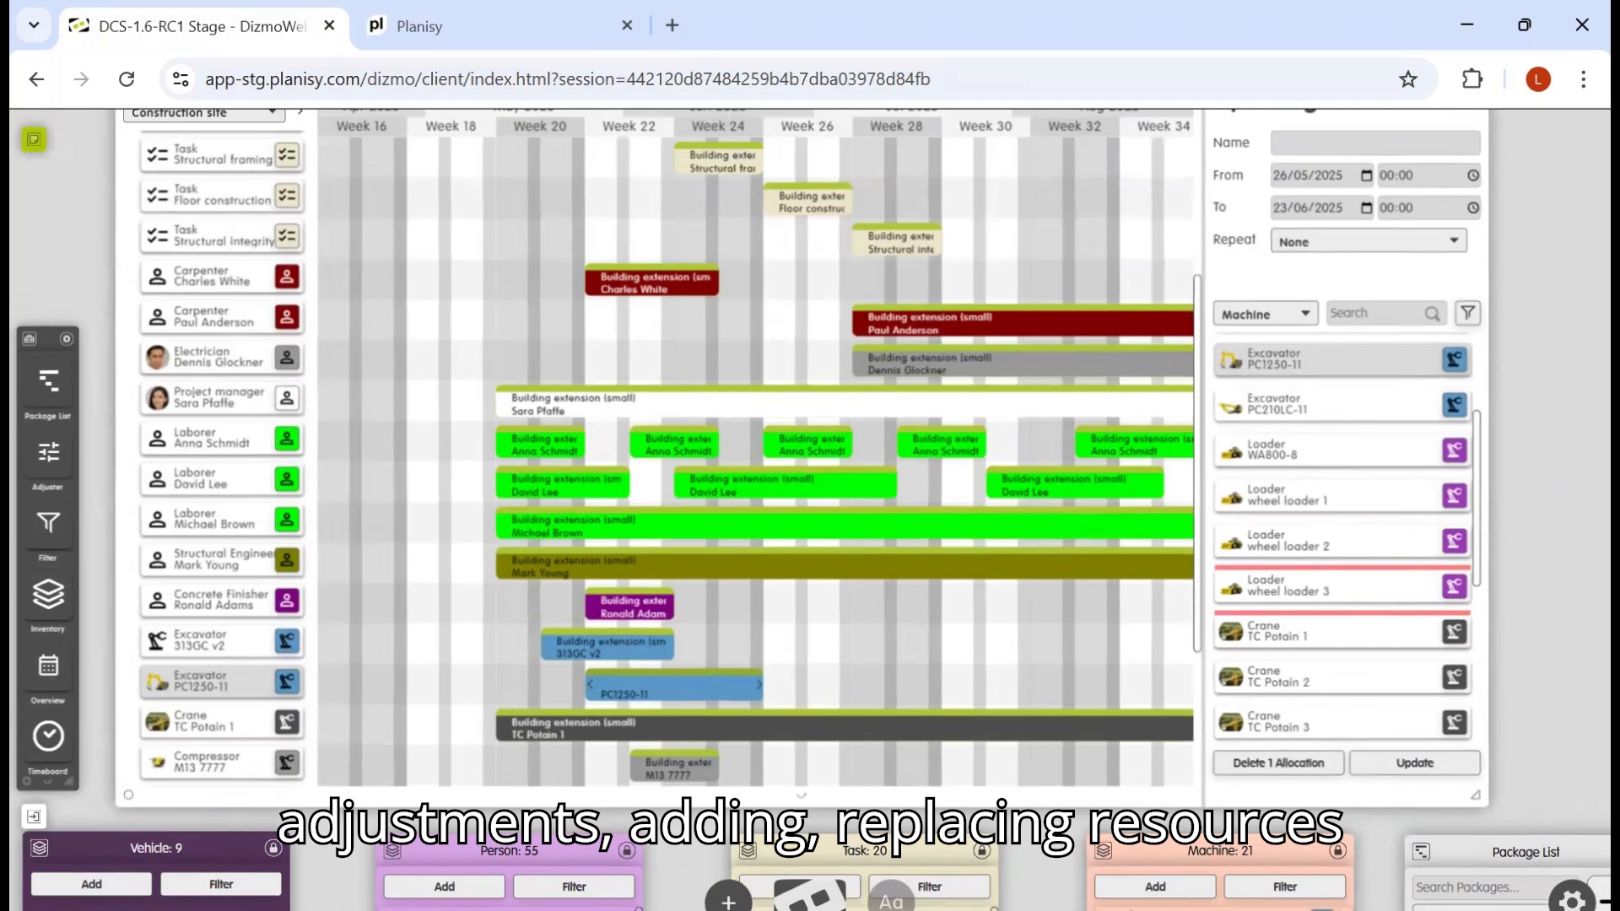
left_click(810, 896)
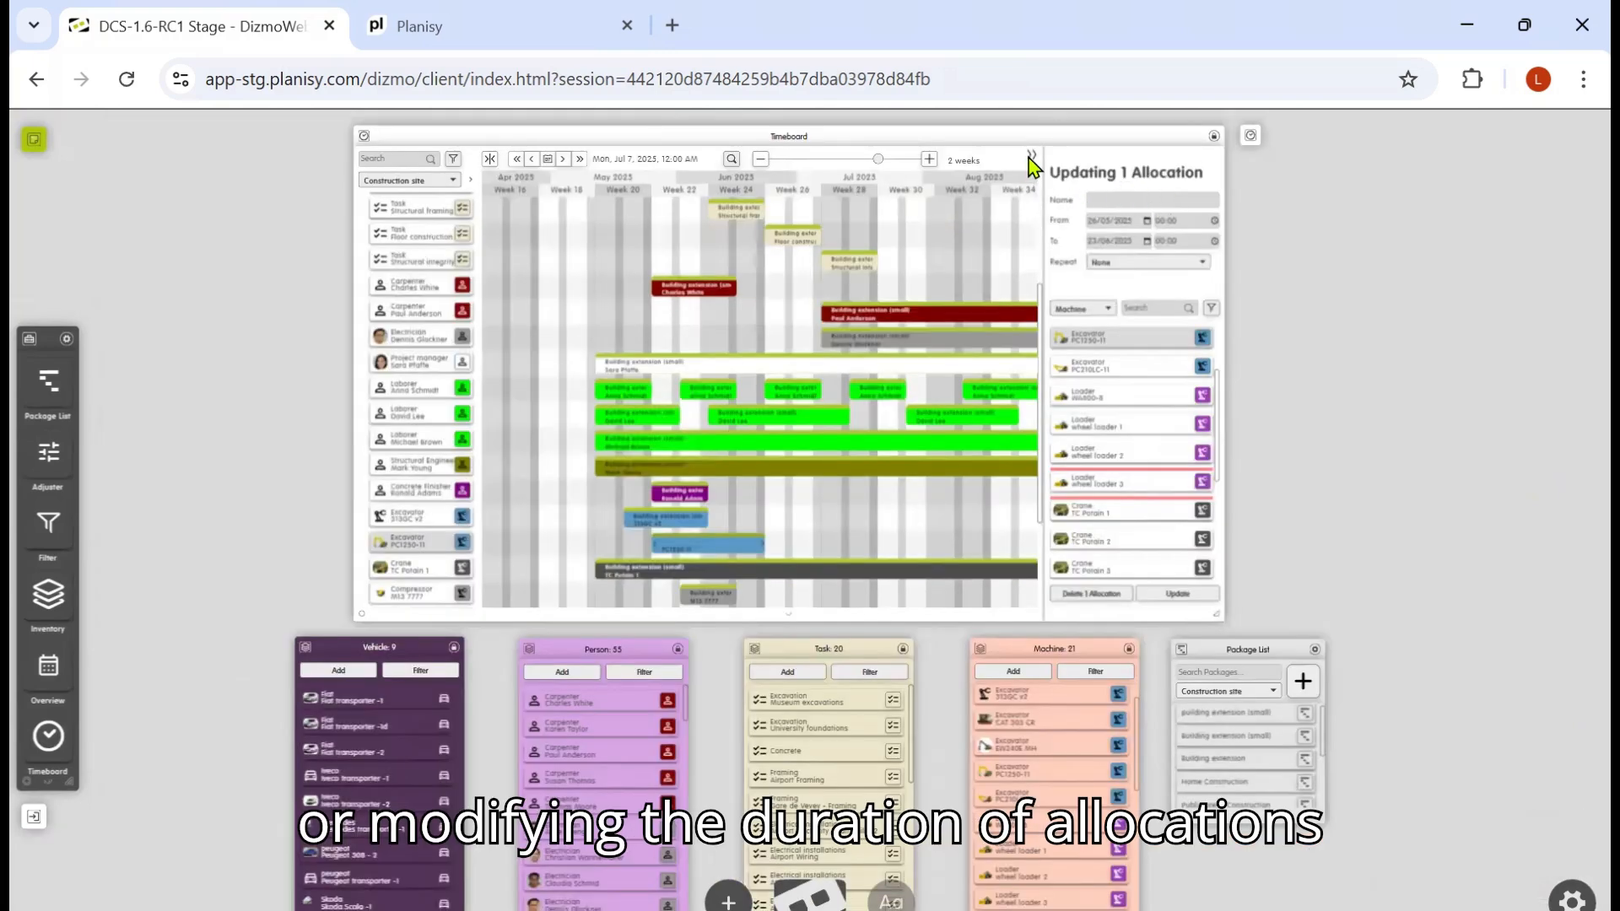
left_click(1030, 157)
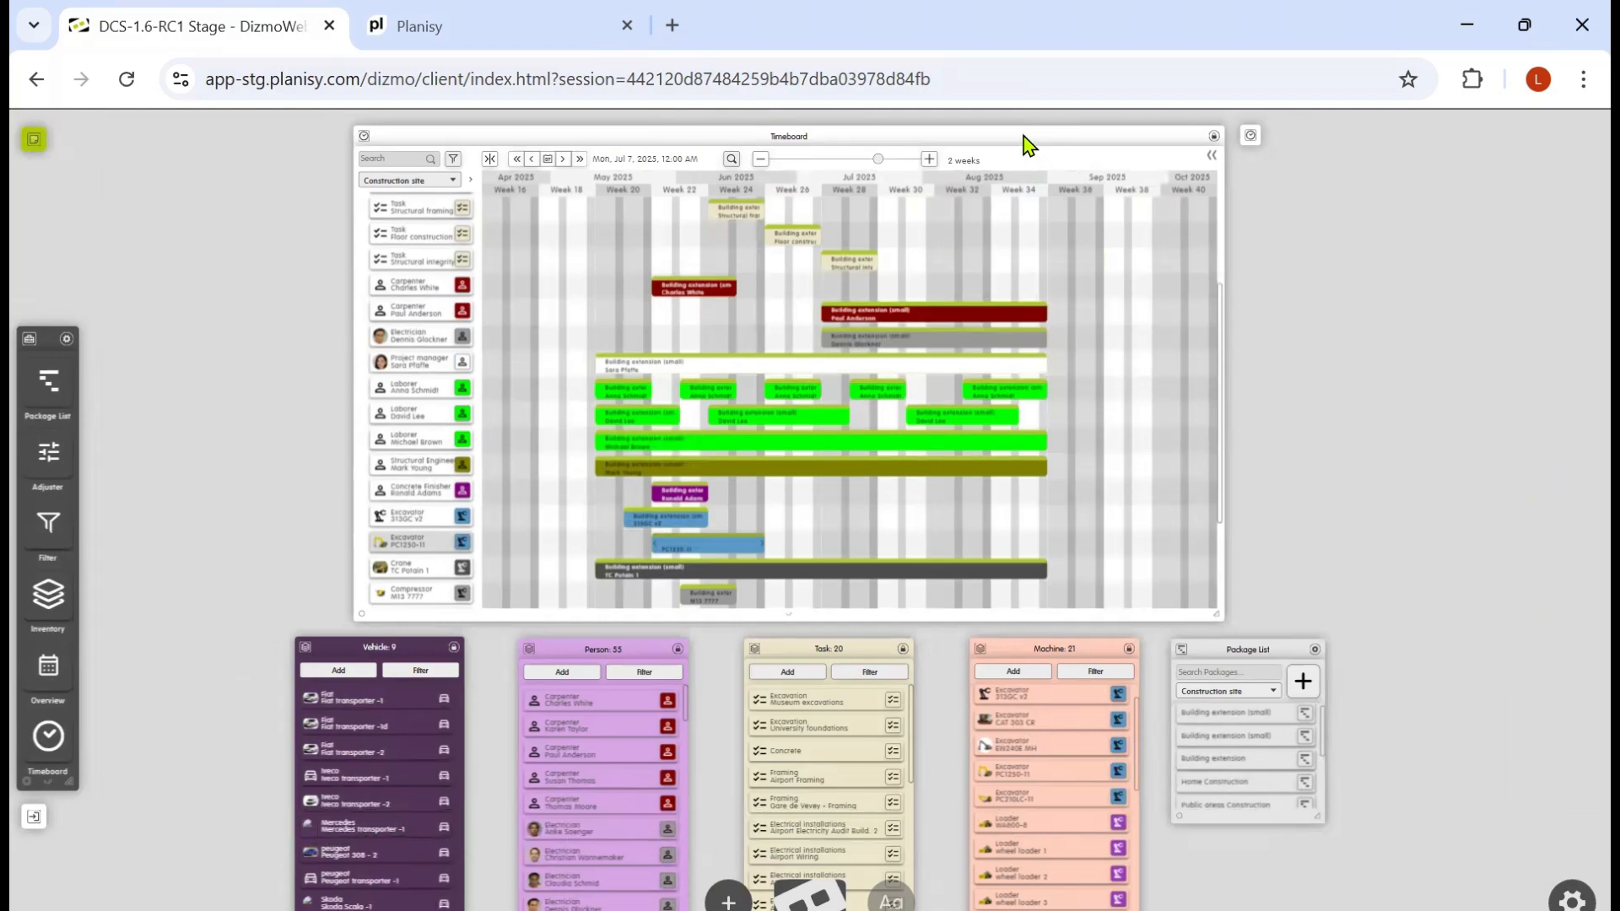
Step: Select the whole Museum Geneva project and shift it about two weeks later, starting around week 22
double_click(1023, 135)
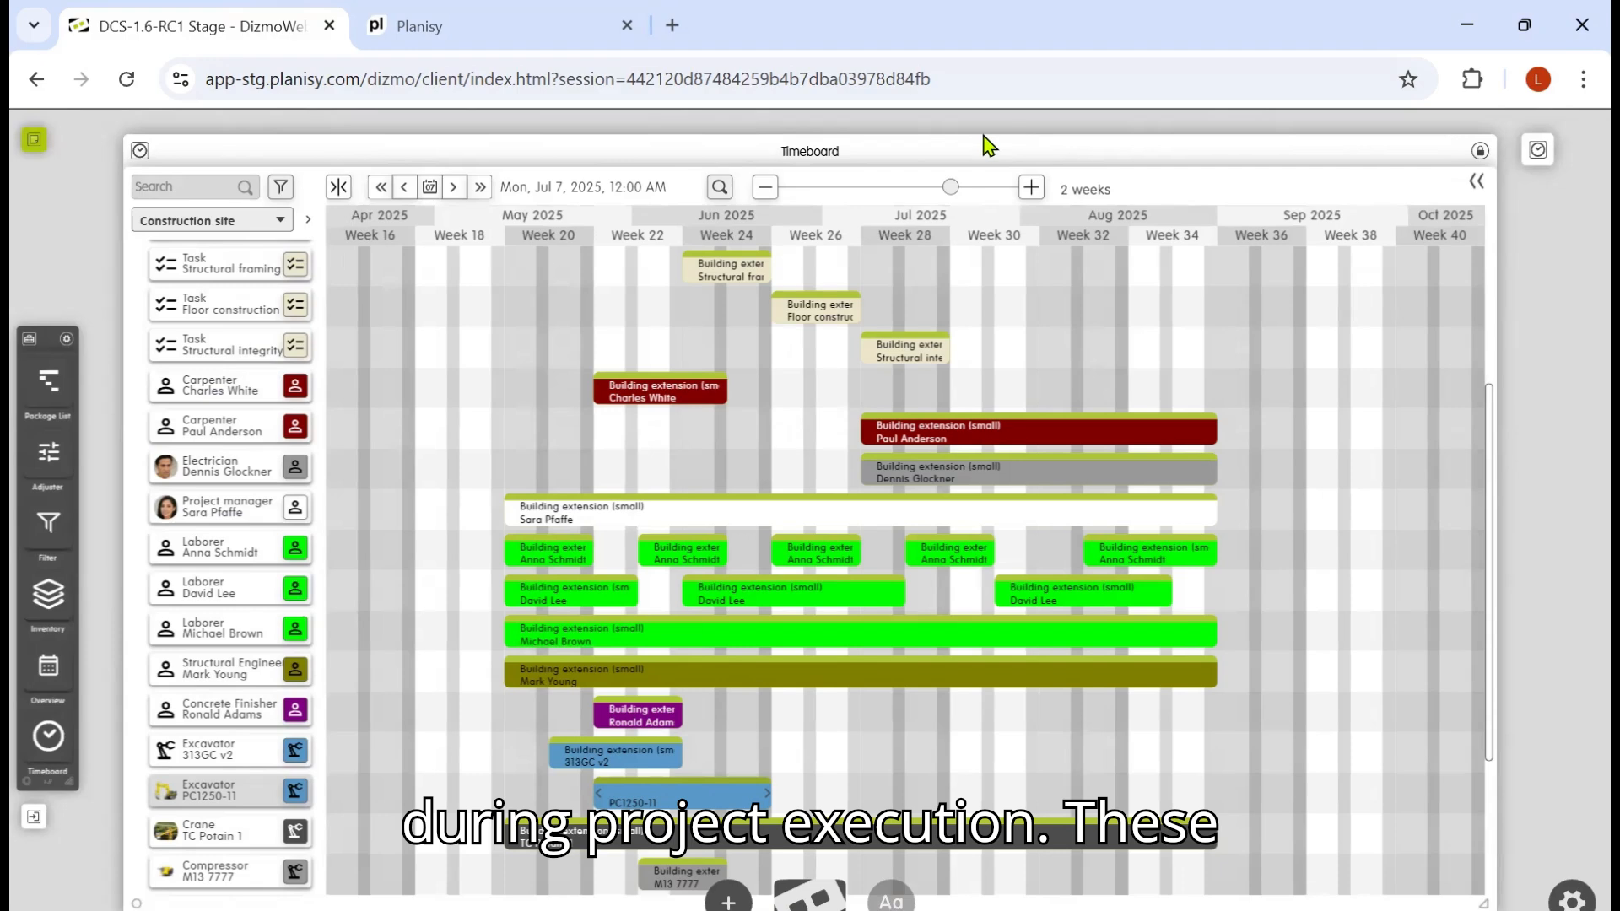
scroll(962, 422, "up", 5)
scroll(965, 431, "down", 2)
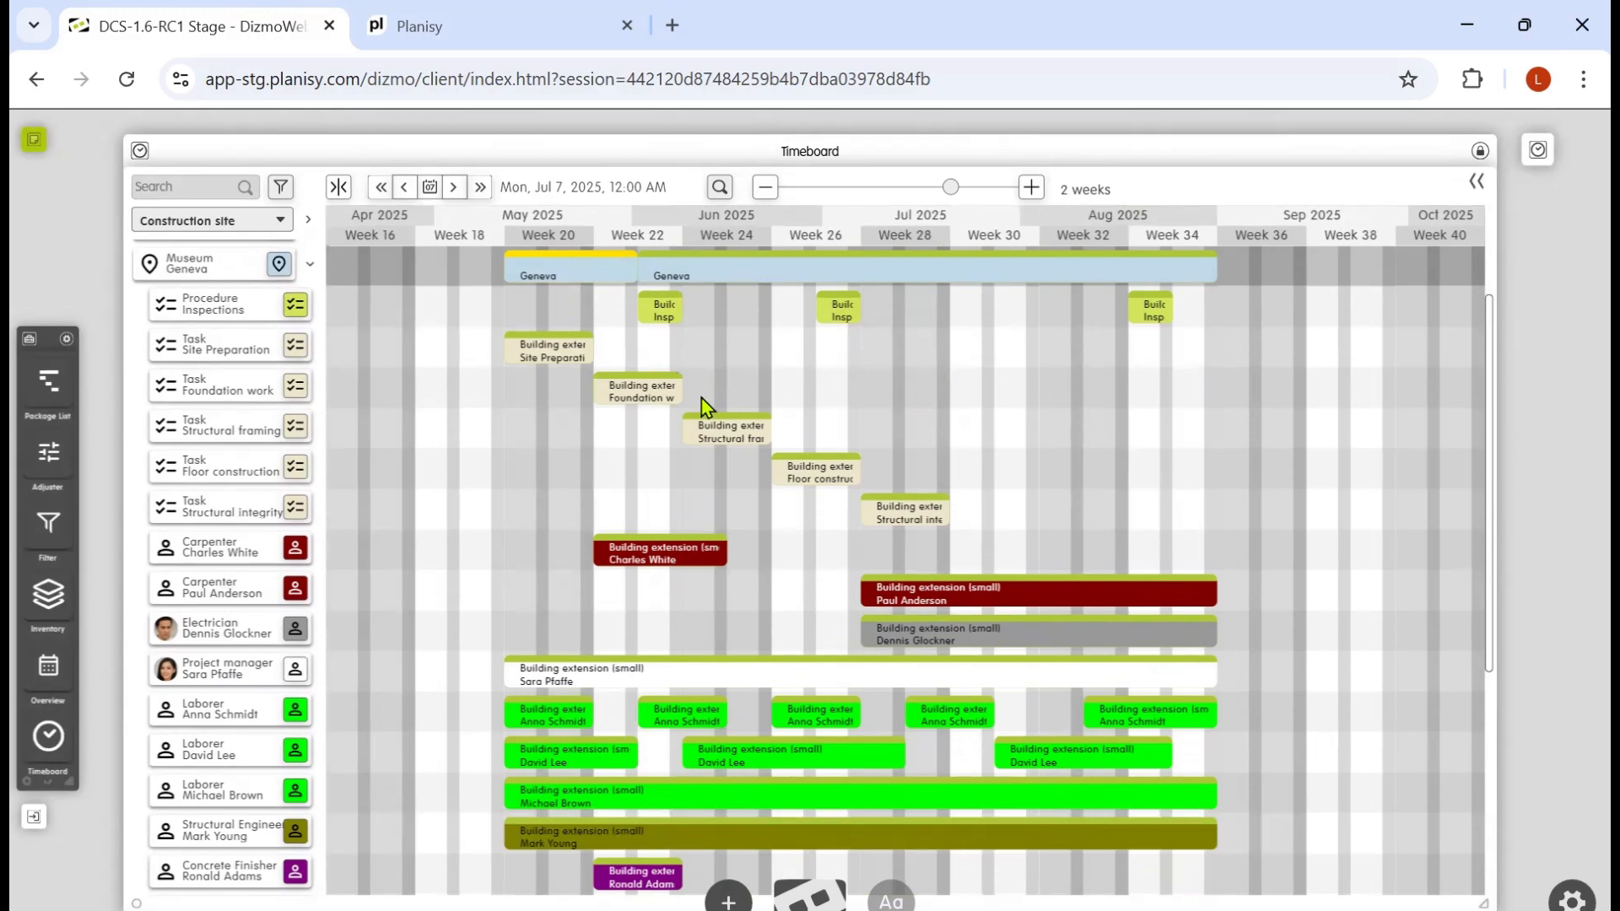
left_click(601, 285)
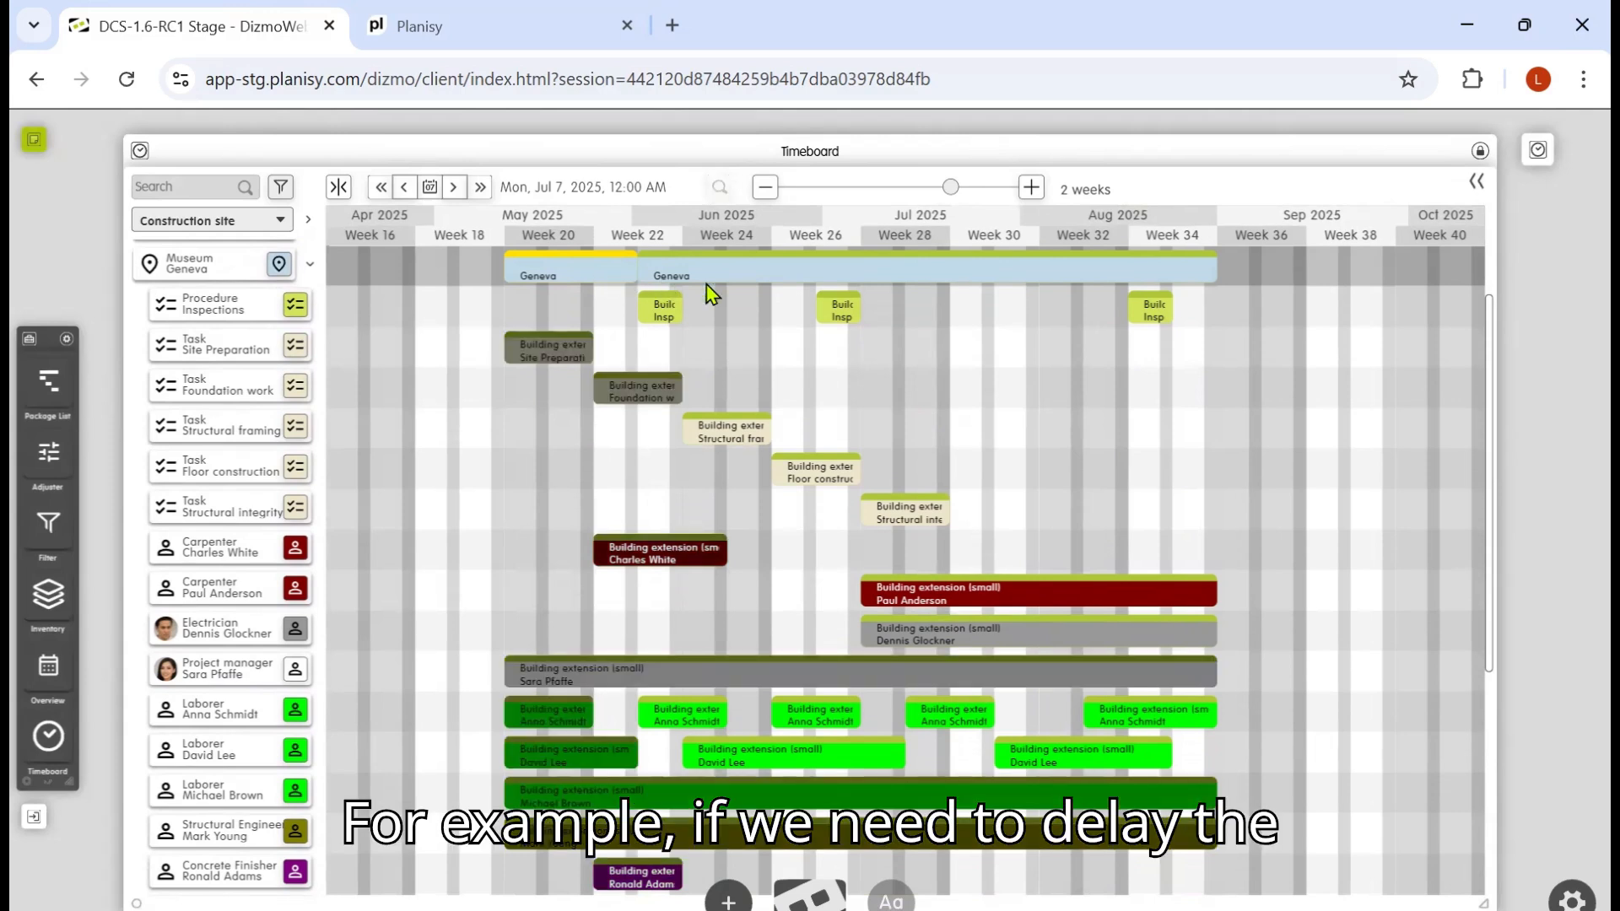
left_click(832, 274)
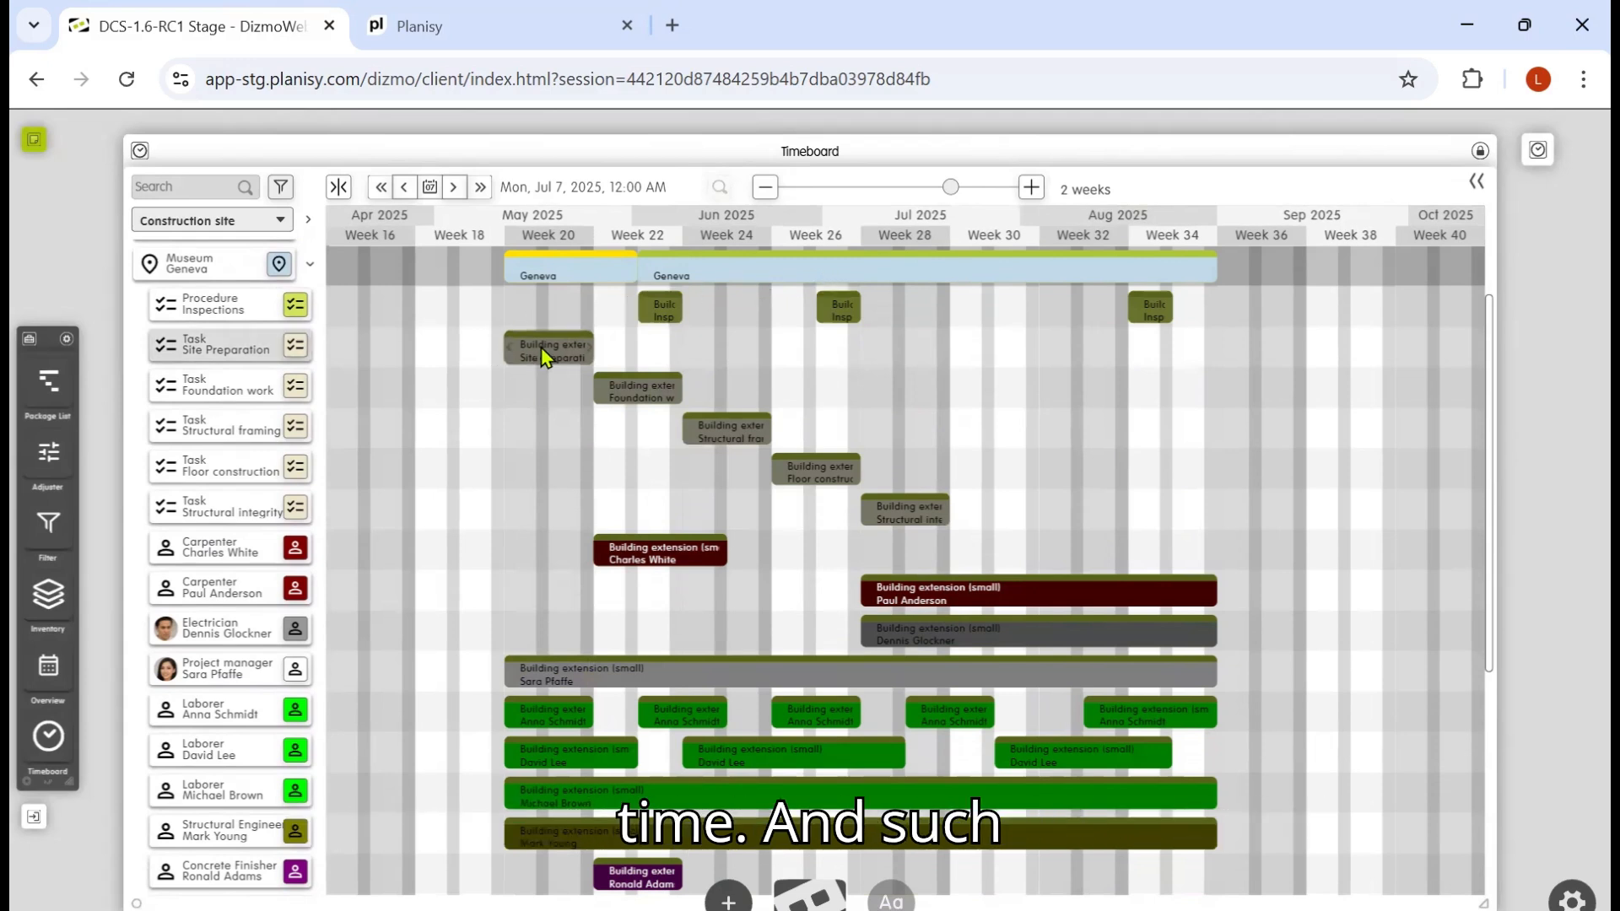
left_click_drag(548, 347, 621, 349)
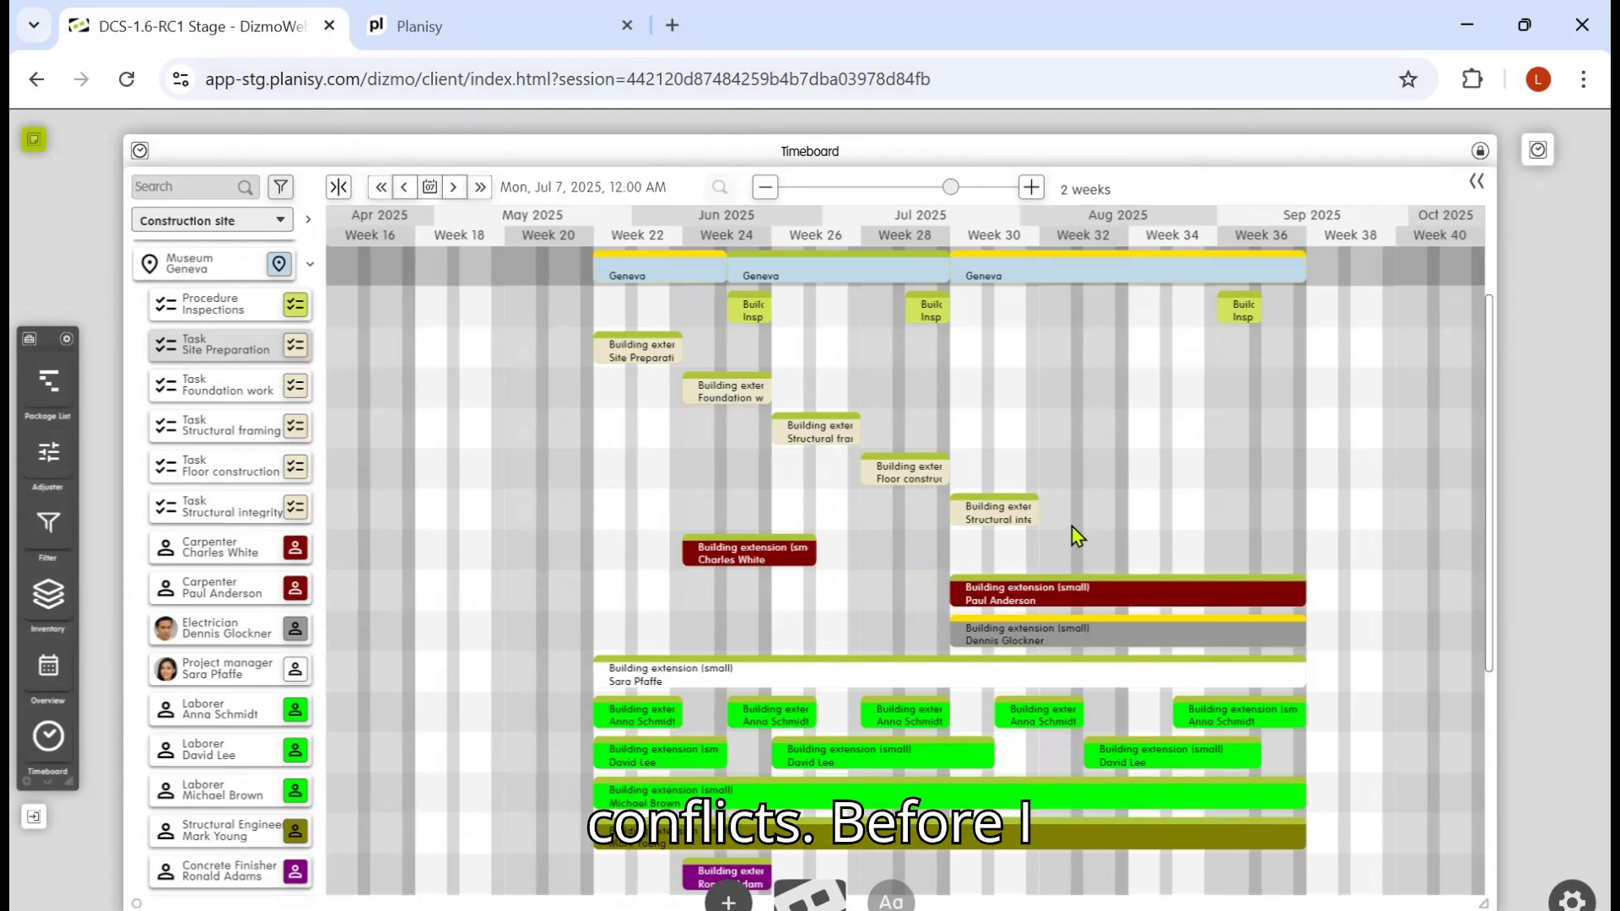
left_click(454, 189)
left_click(454, 189)
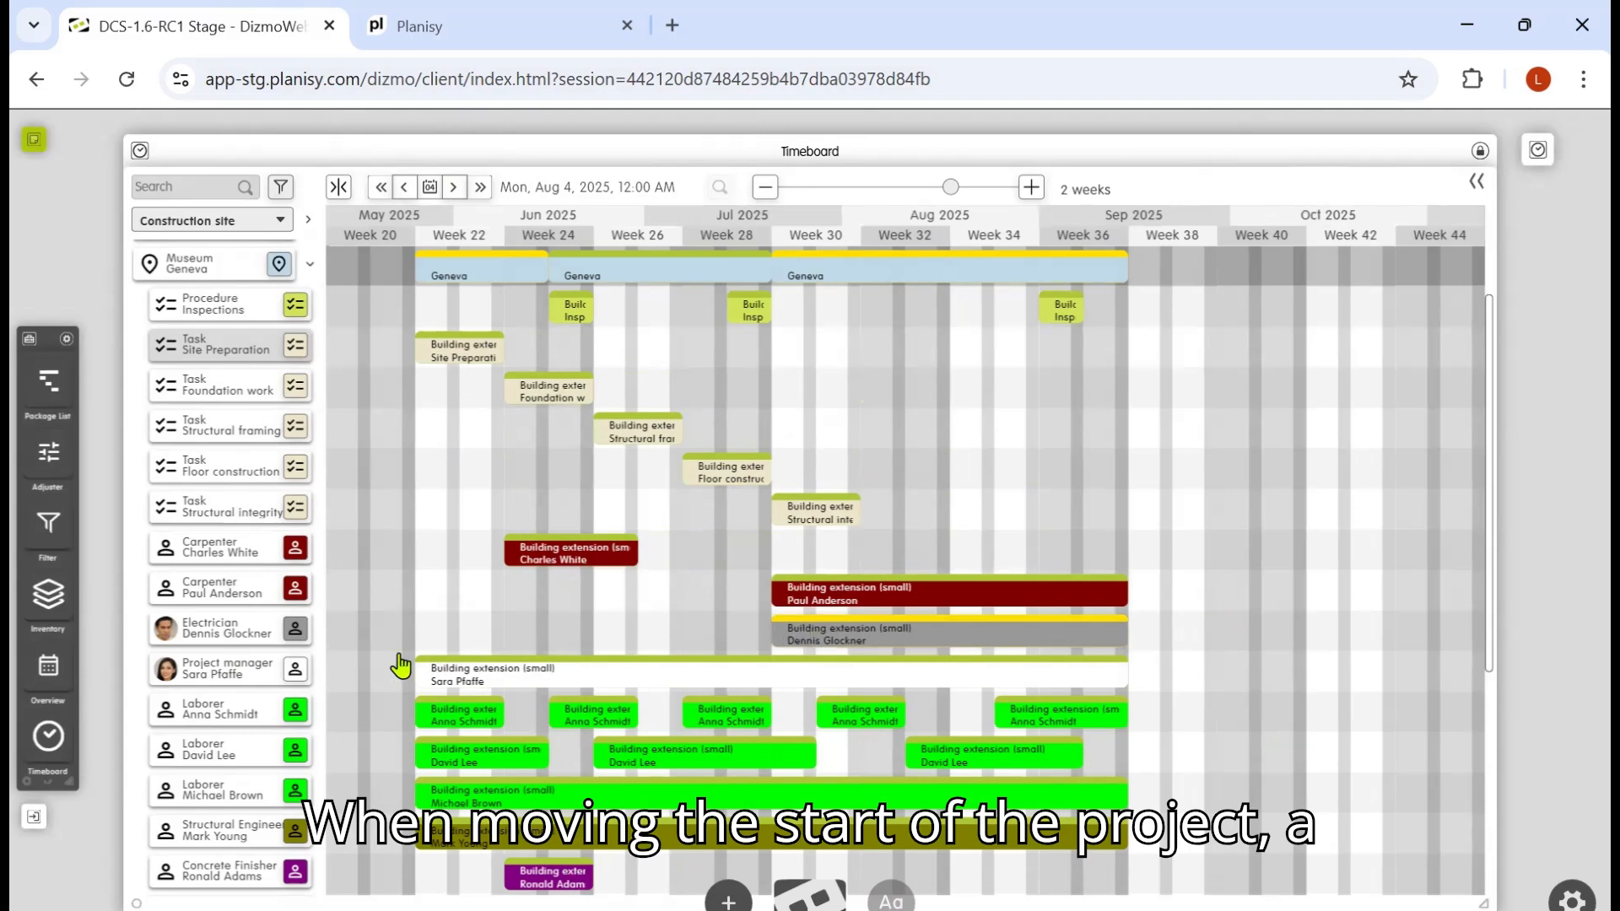
left_click(821, 645)
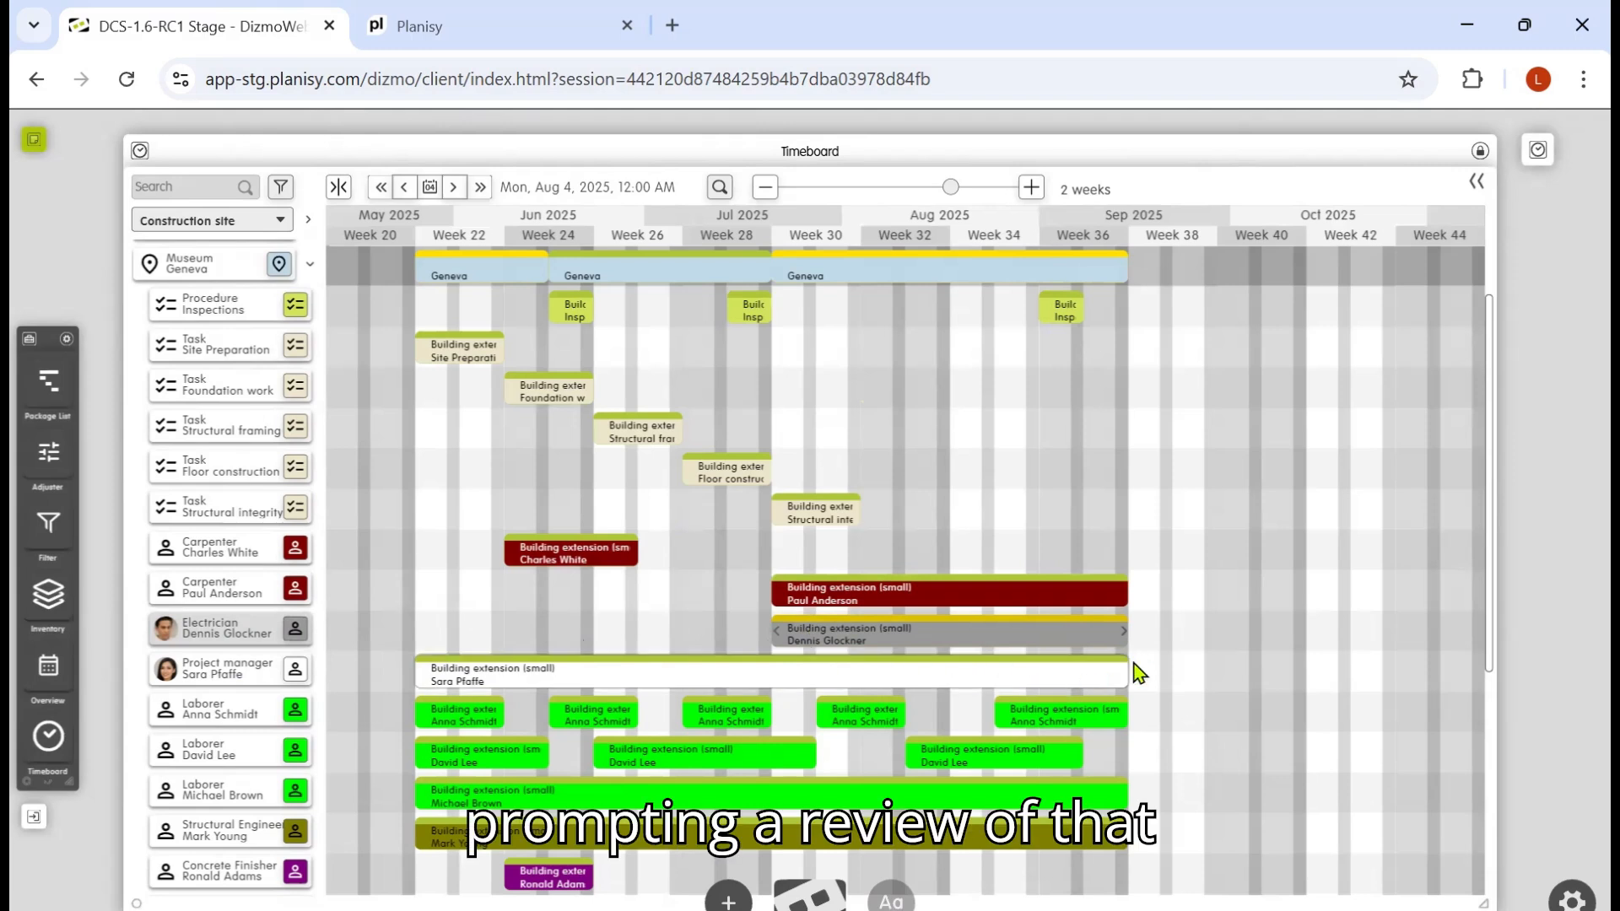
left_click(1538, 152)
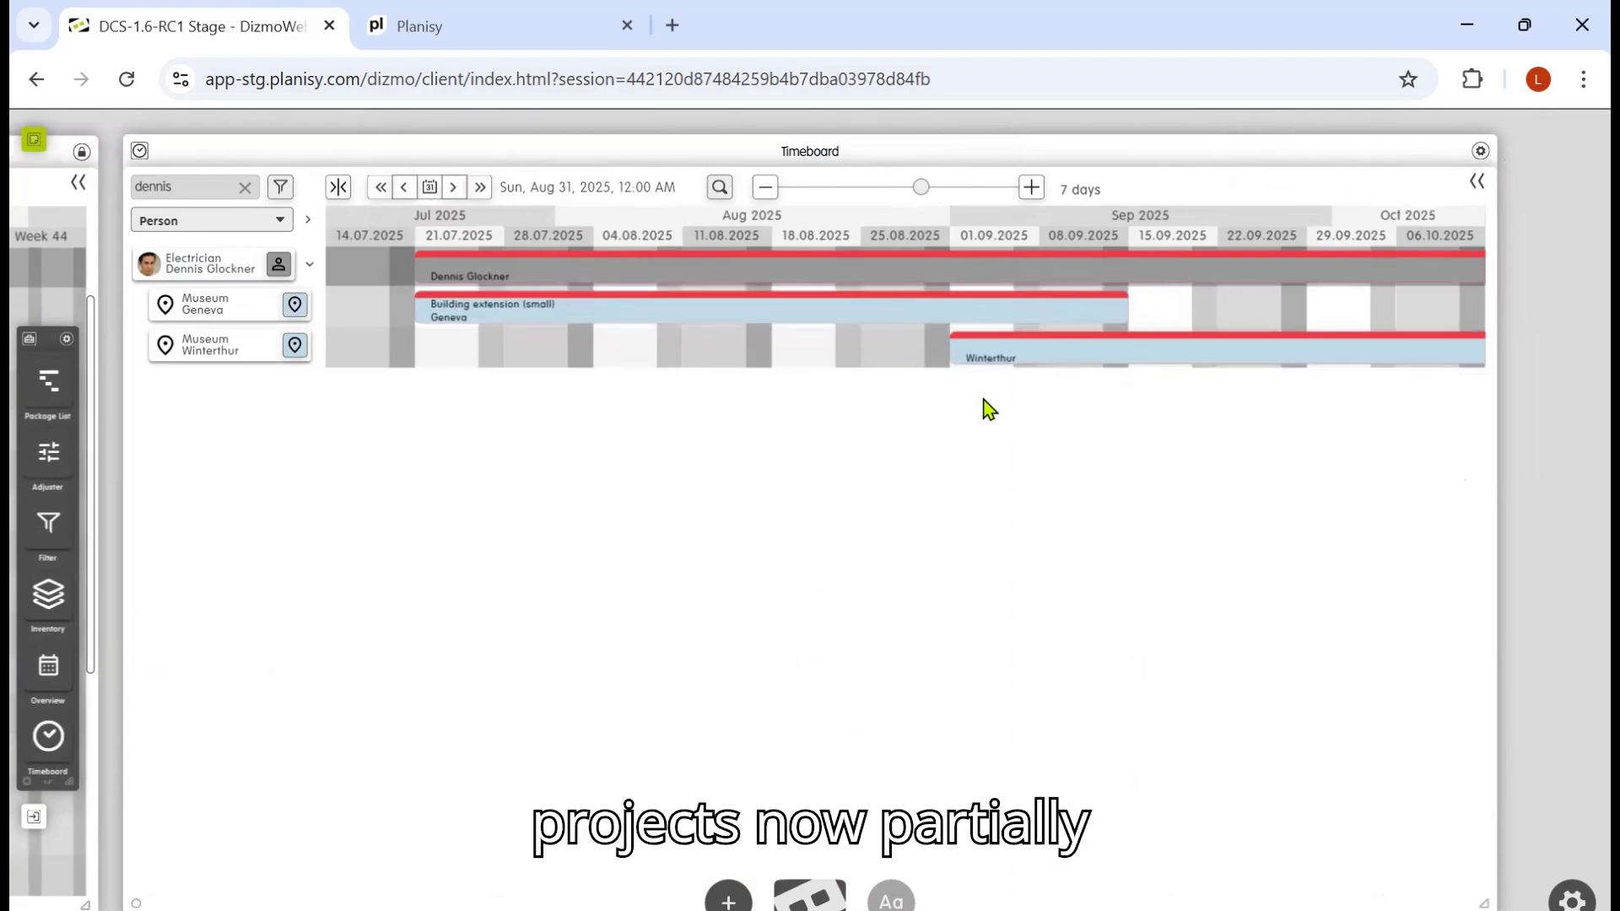
left_click_drag(560, 133, 773, 130)
left_click(358, 154)
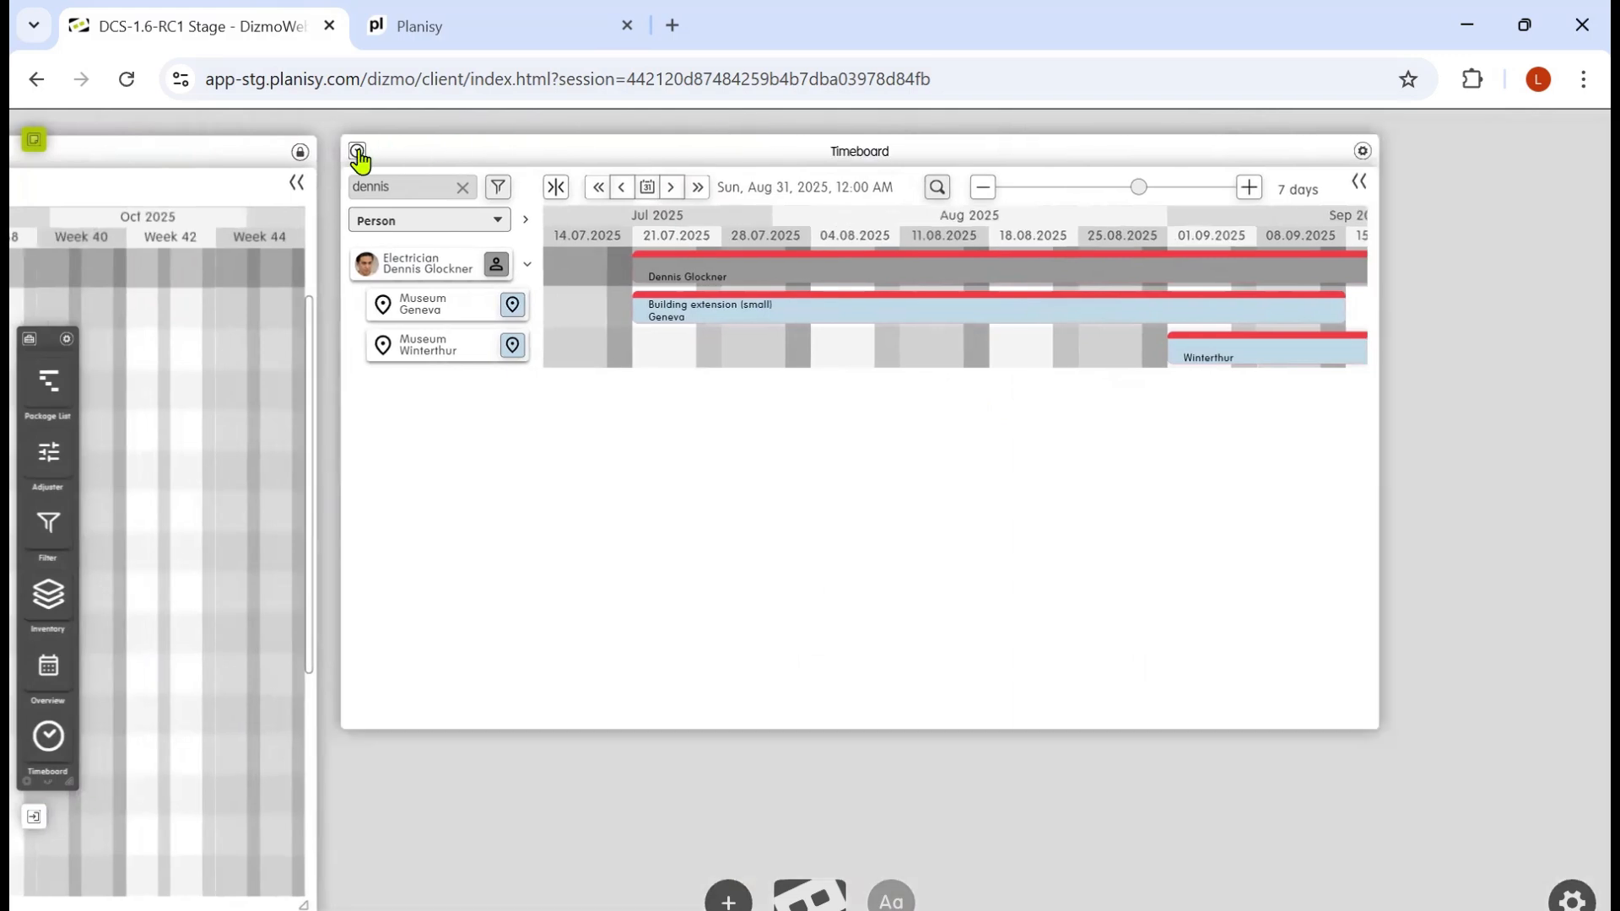
Step: Filter the allocation's candidate persons to job category Electrician and workplace geneva
left_click(297, 183)
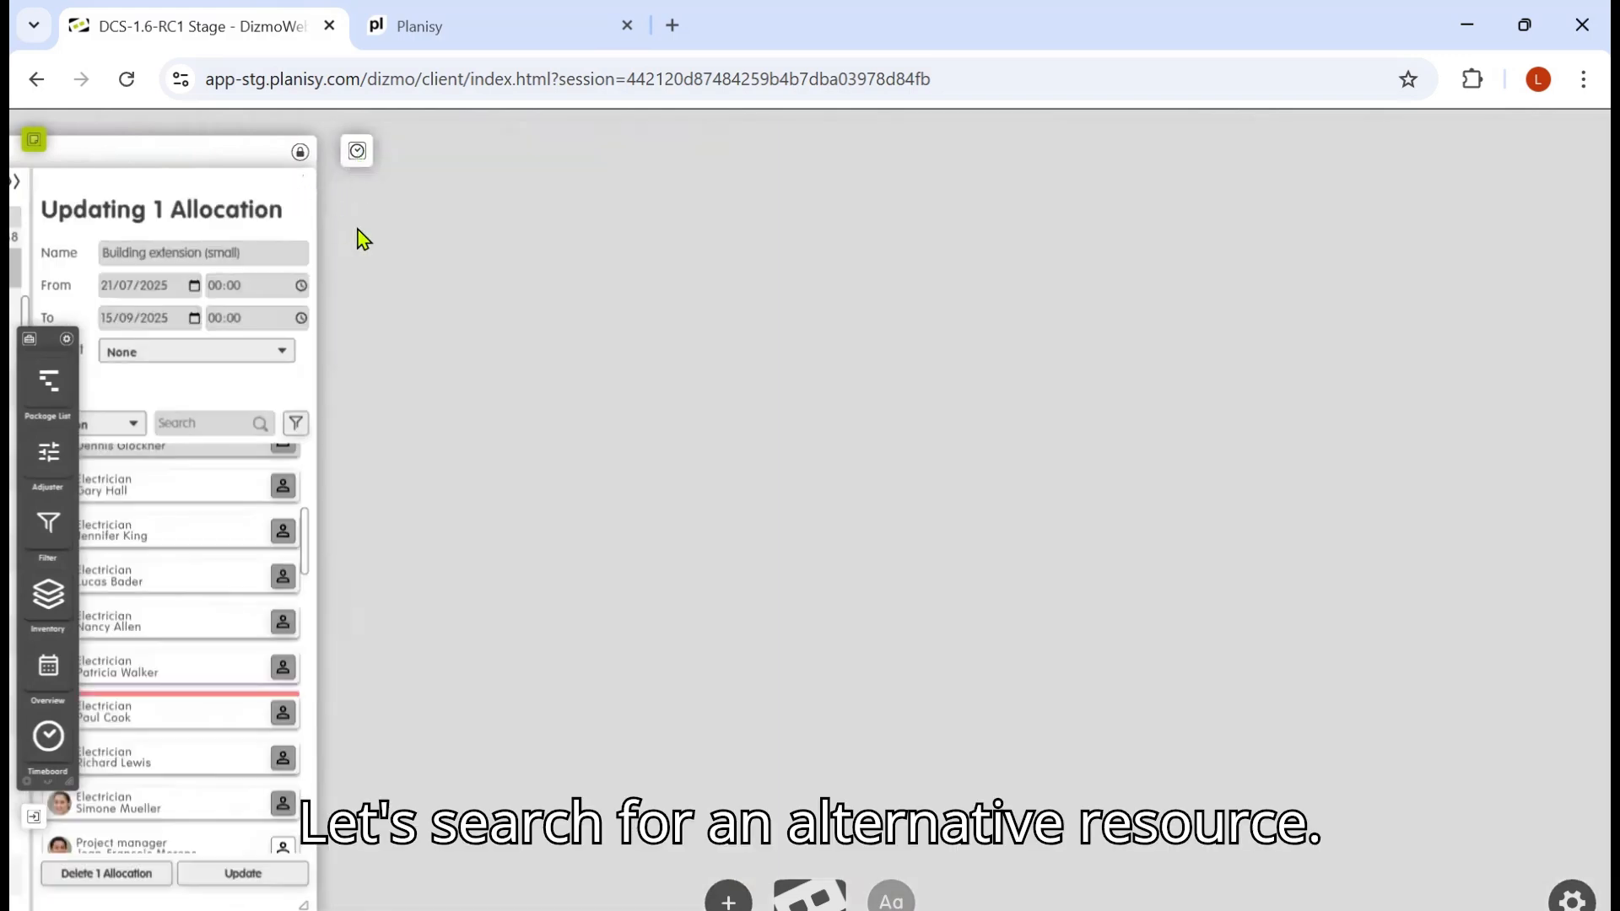
left_click_drag(447, 277, 662, 275)
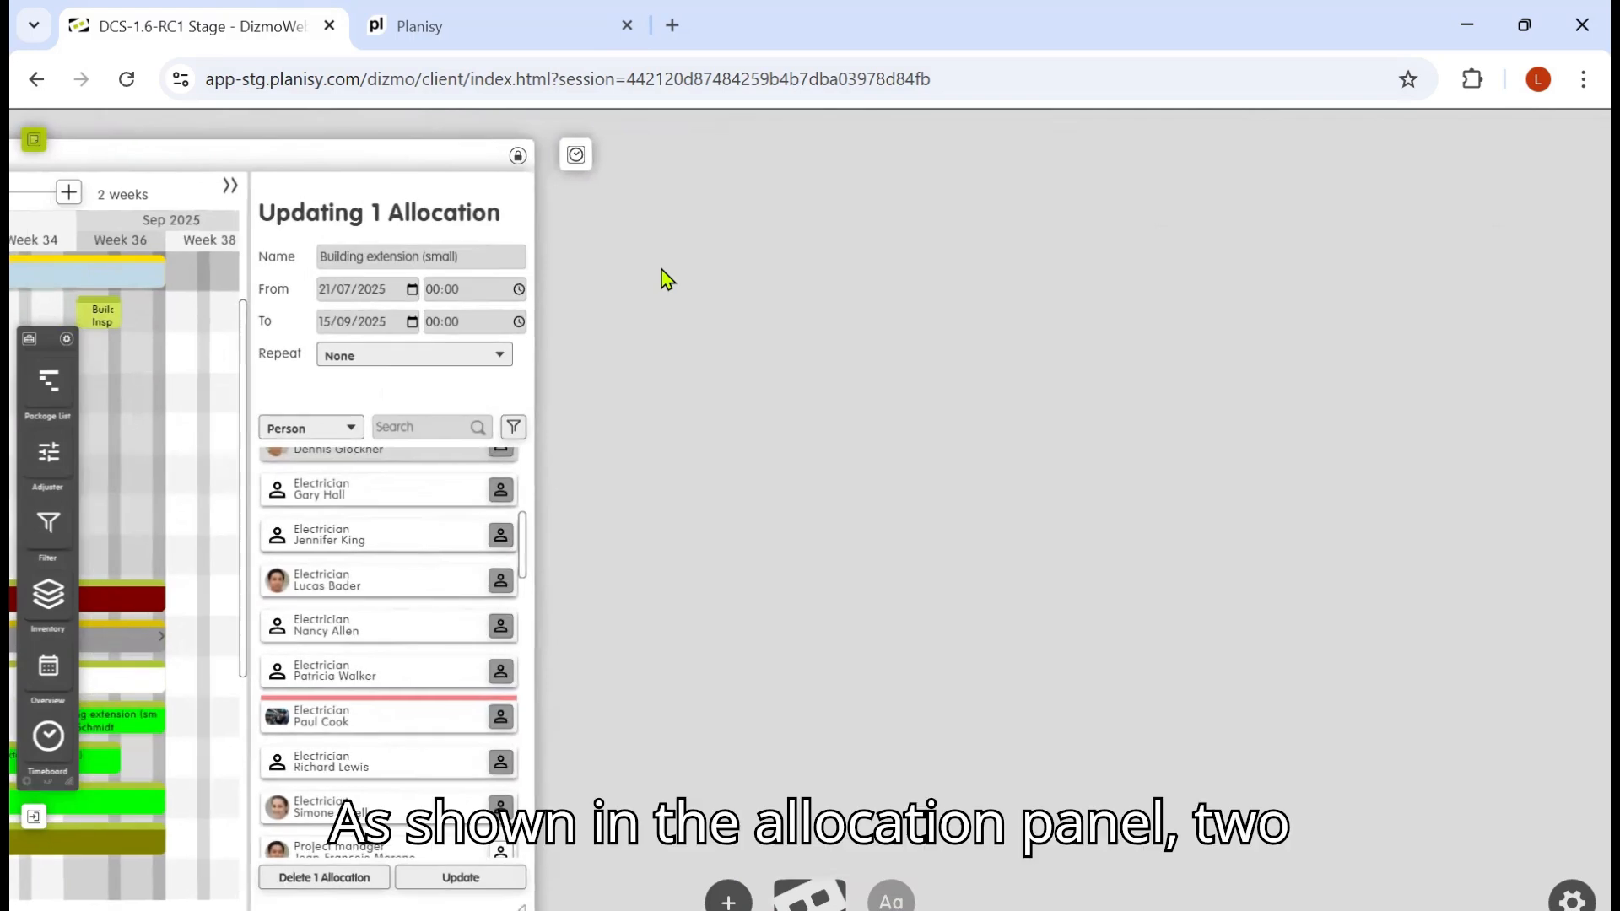
left_click(518, 426)
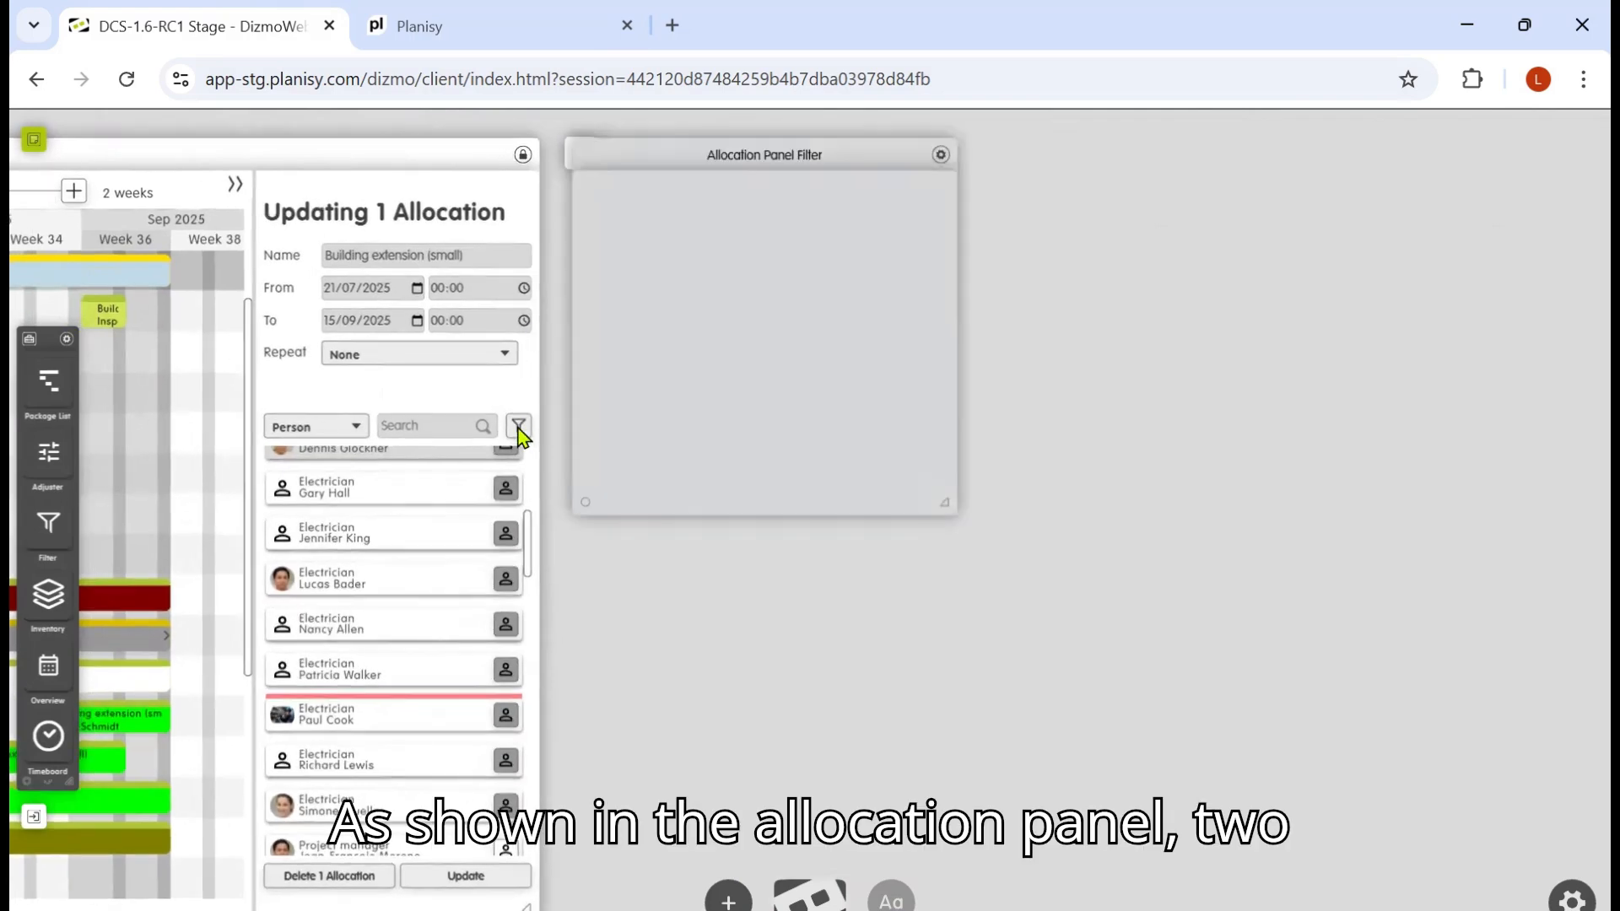
left_click_drag(751, 169, 717, 381)
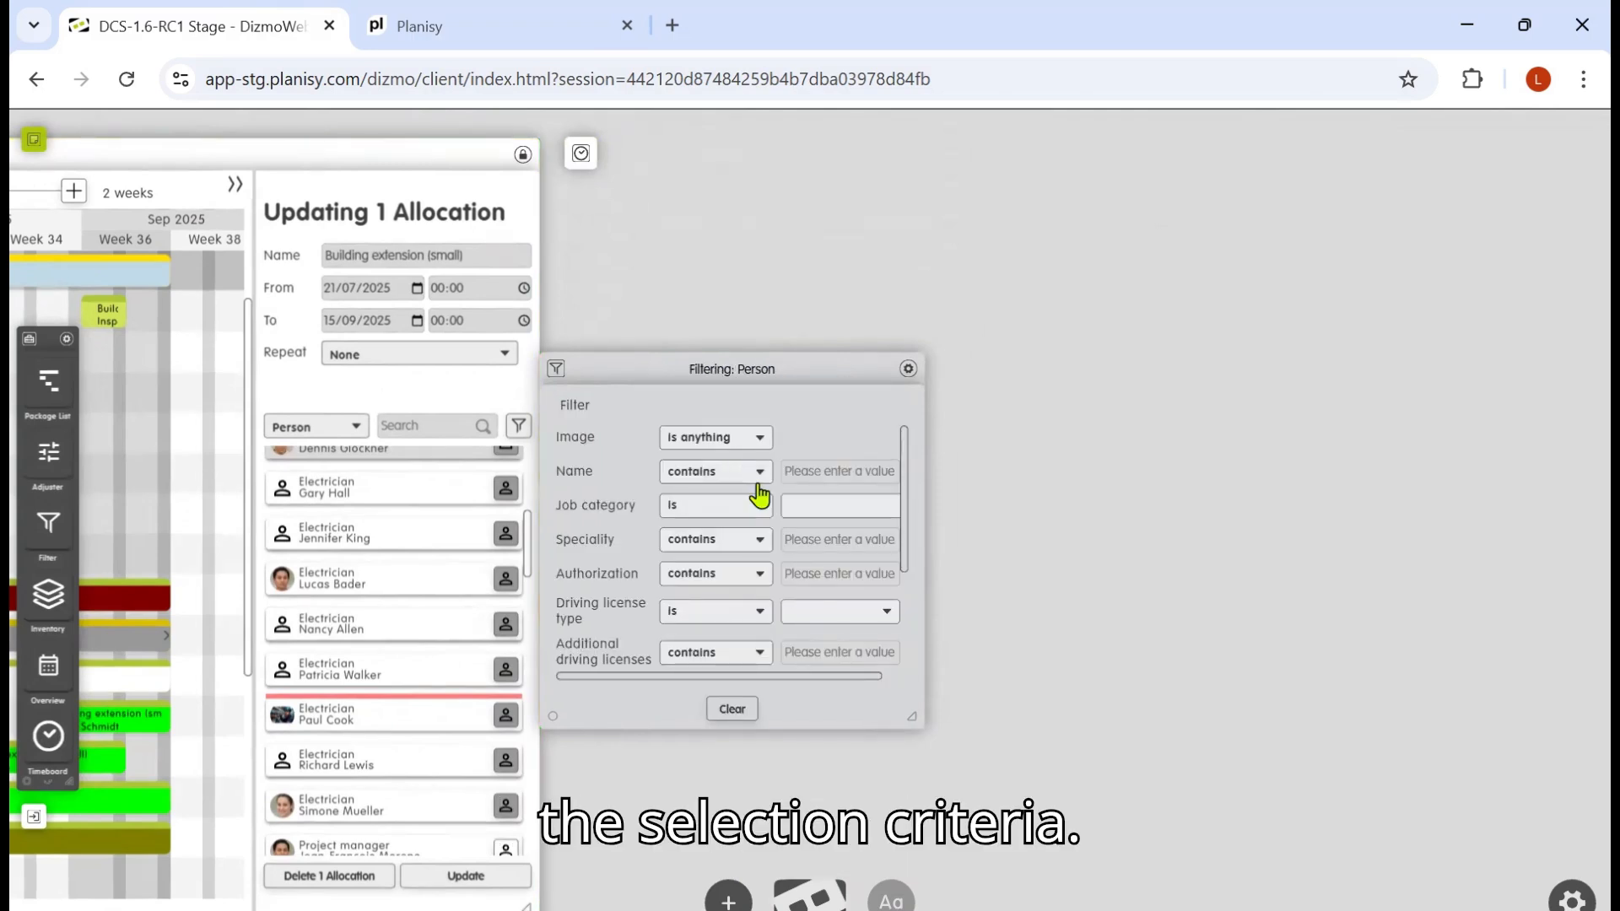
left_click(826, 509)
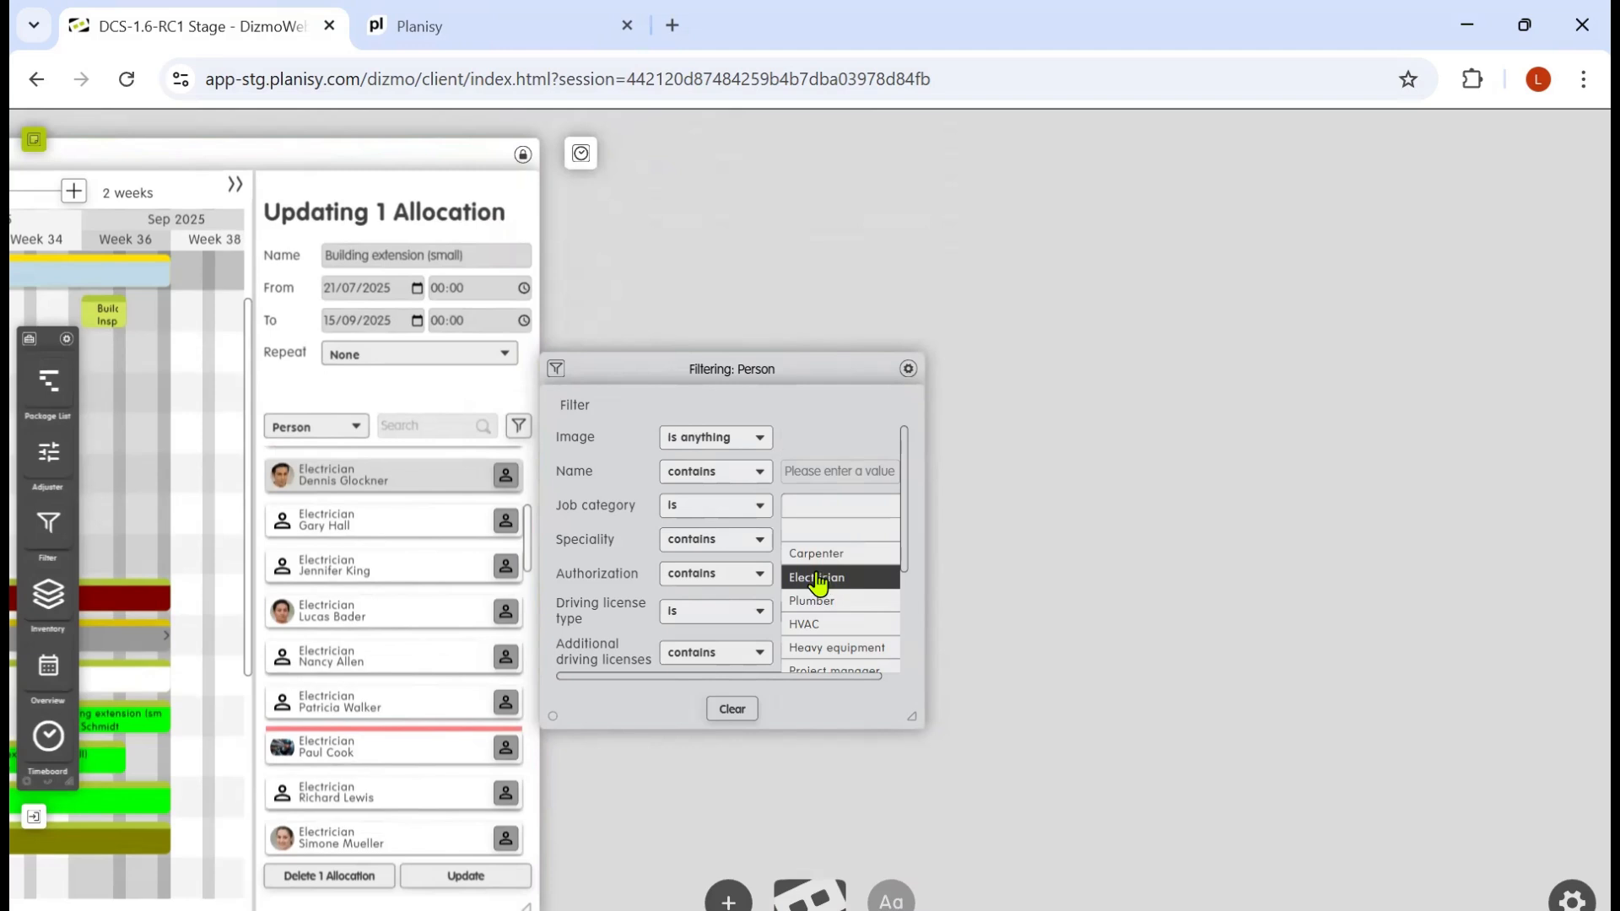
left_click(821, 581)
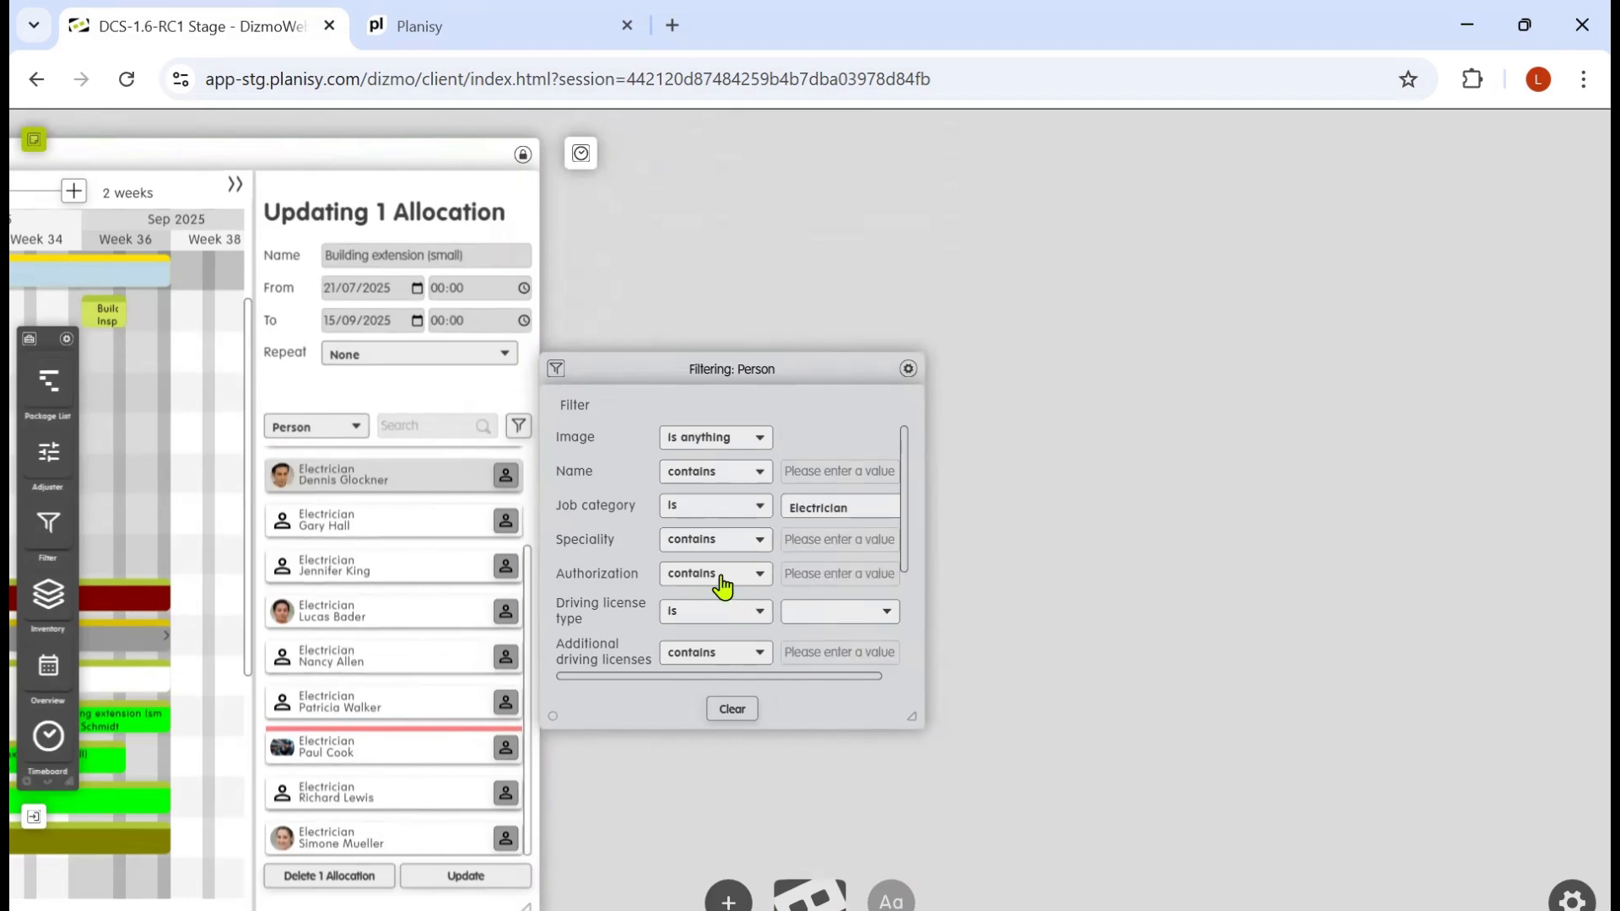
scroll(722, 585, "down", 4)
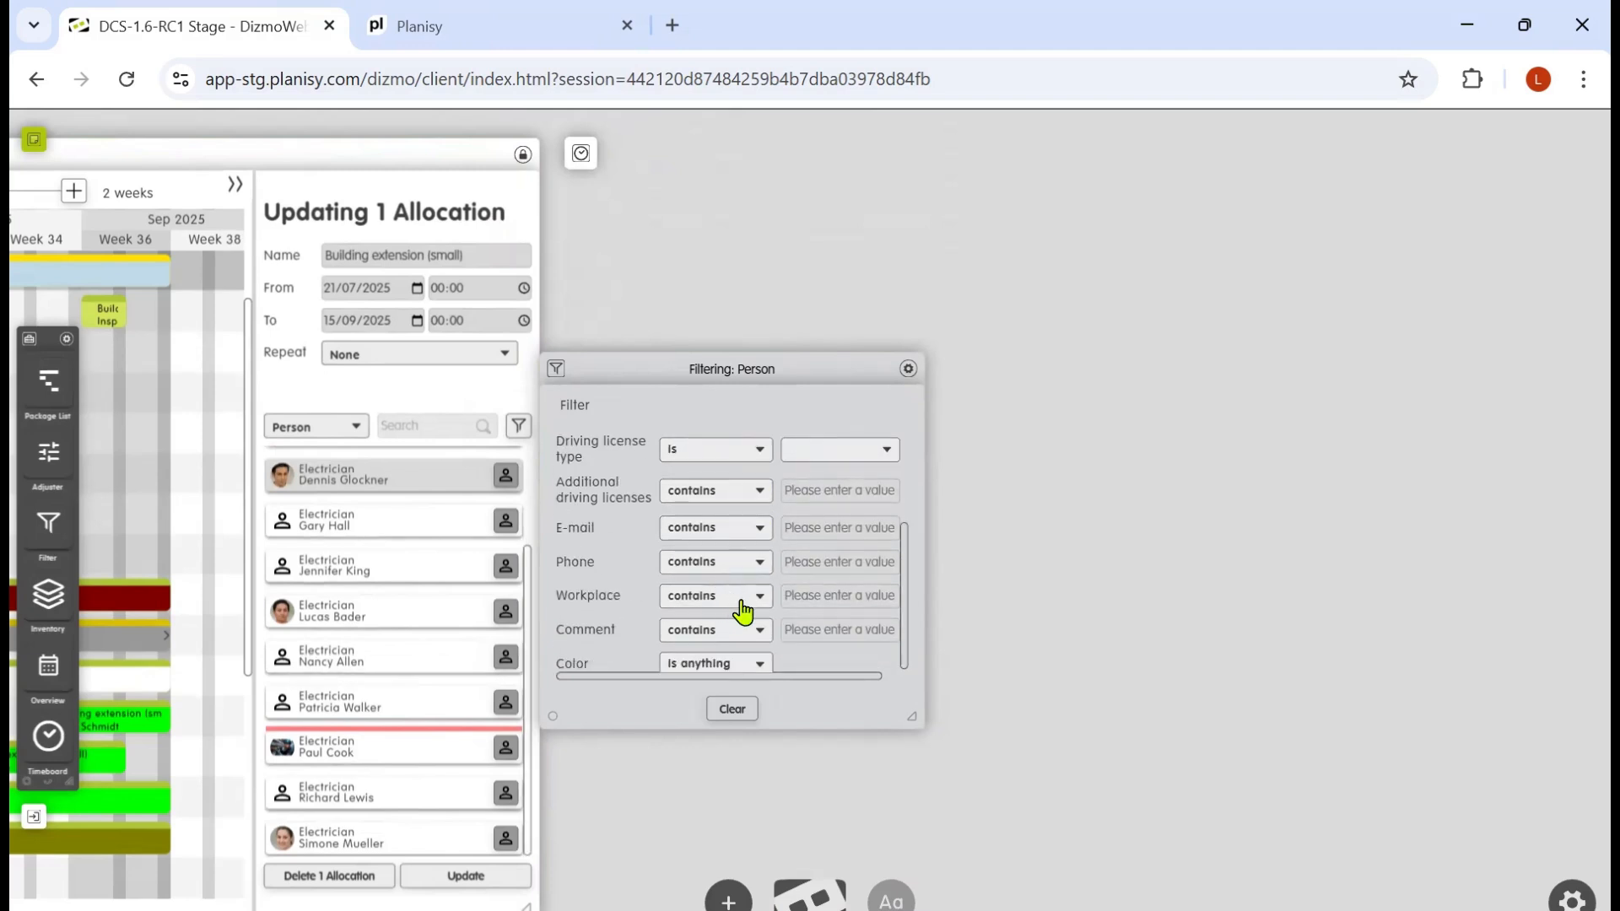
left_click(743, 609)
left_click(742, 607)
left_click(781, 594)
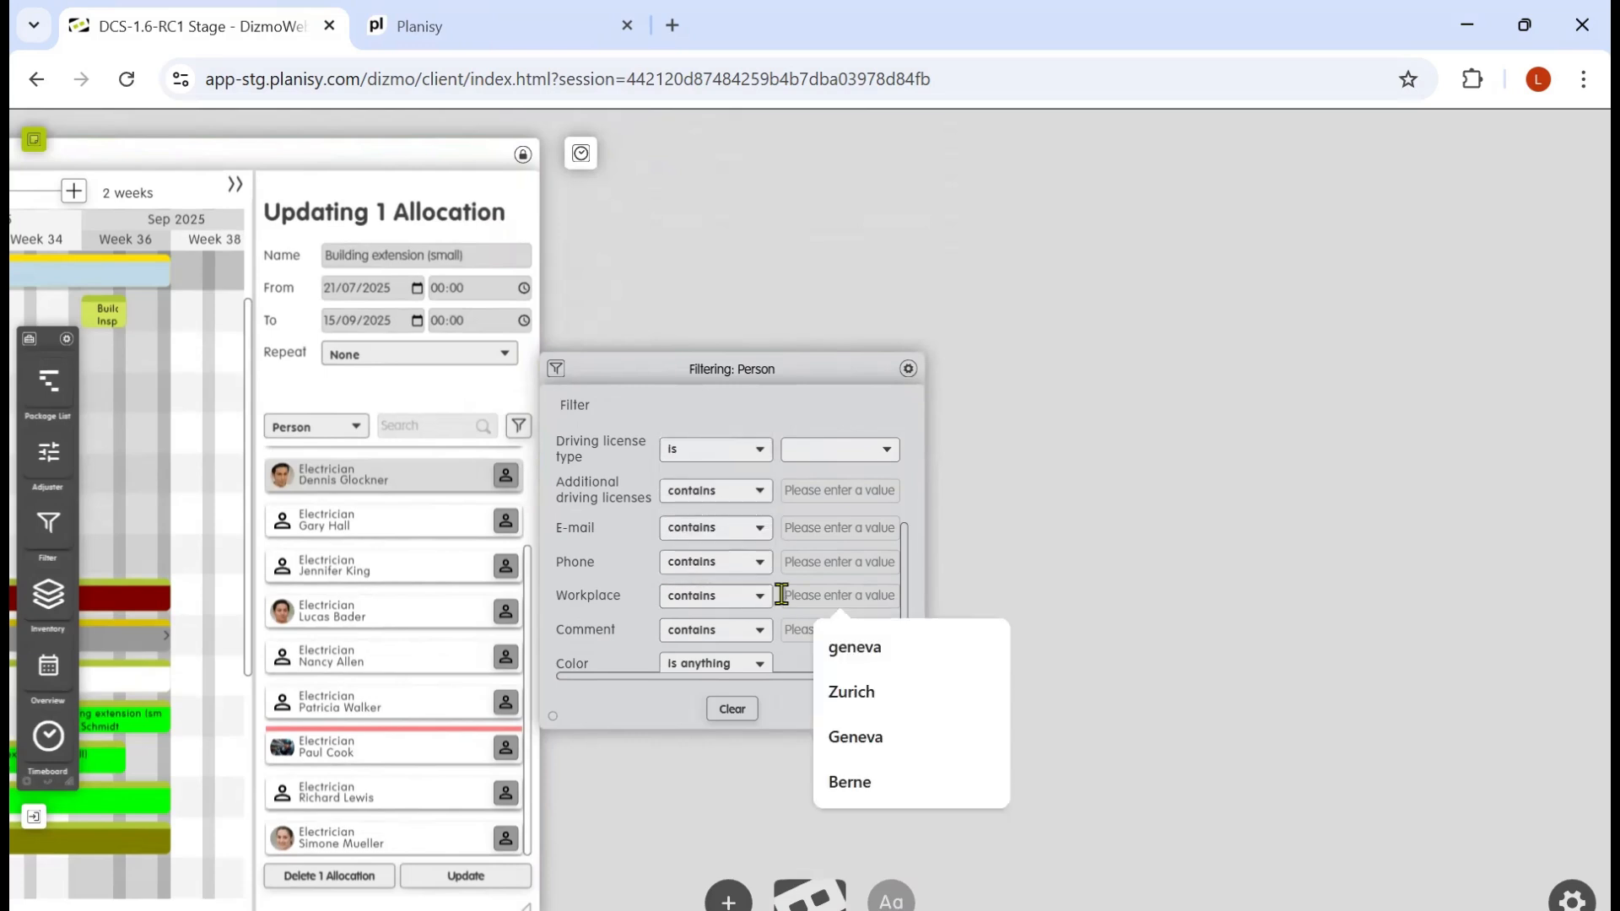
left_click(839, 648)
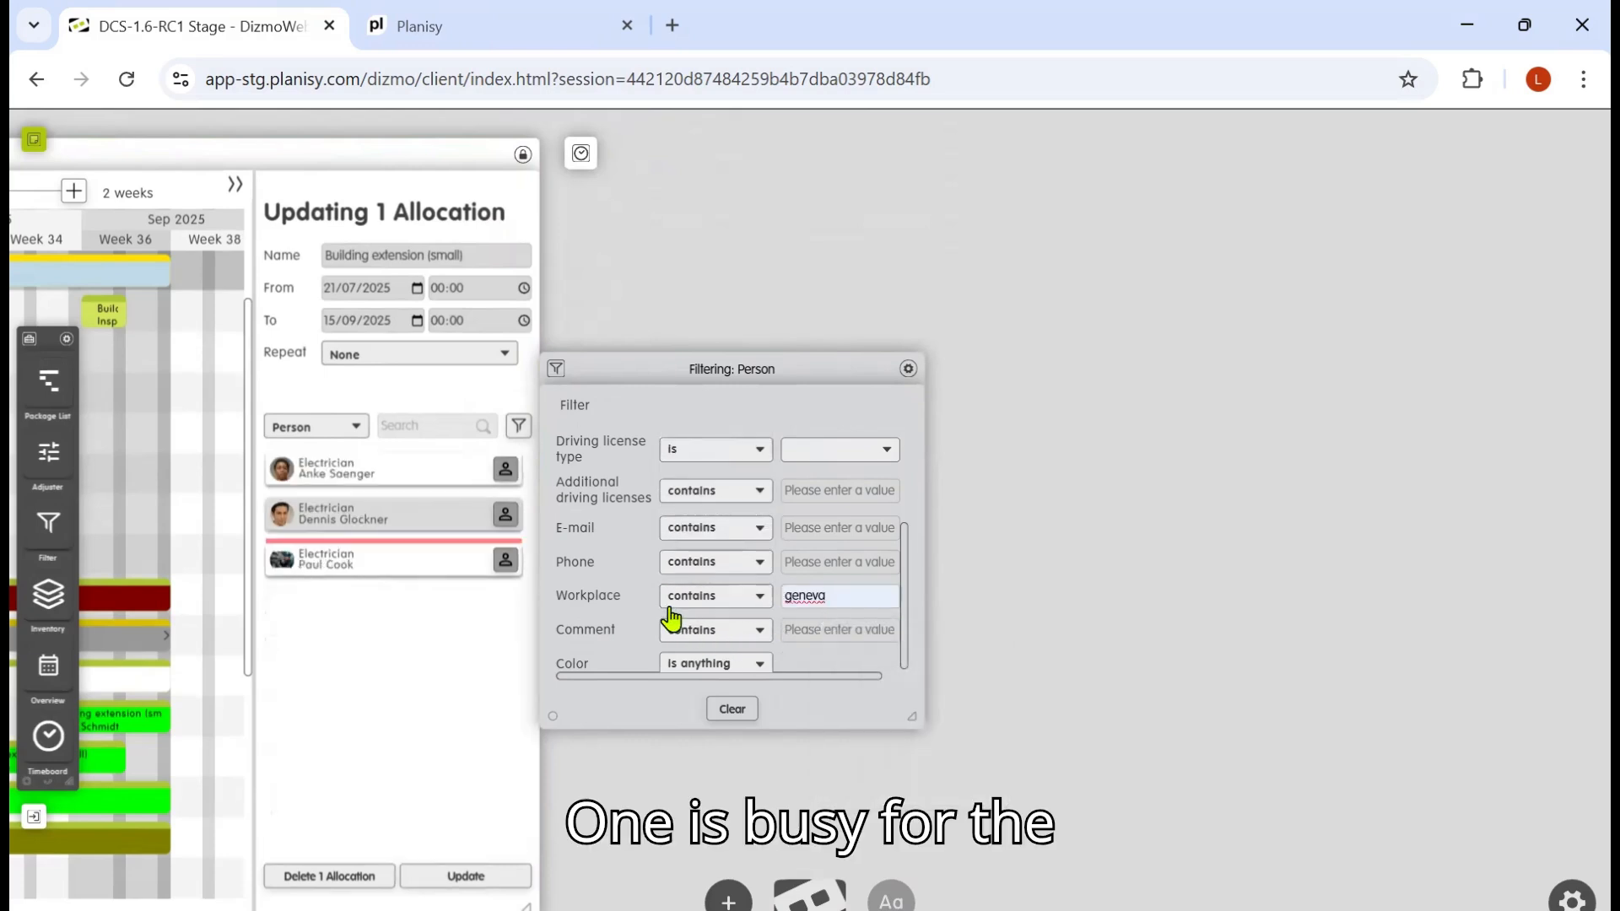
Step: Assign the top-listed Geneva electrician to the selected electrician allocation instead and update it
left_click_drag(754, 285, 1198, 291)
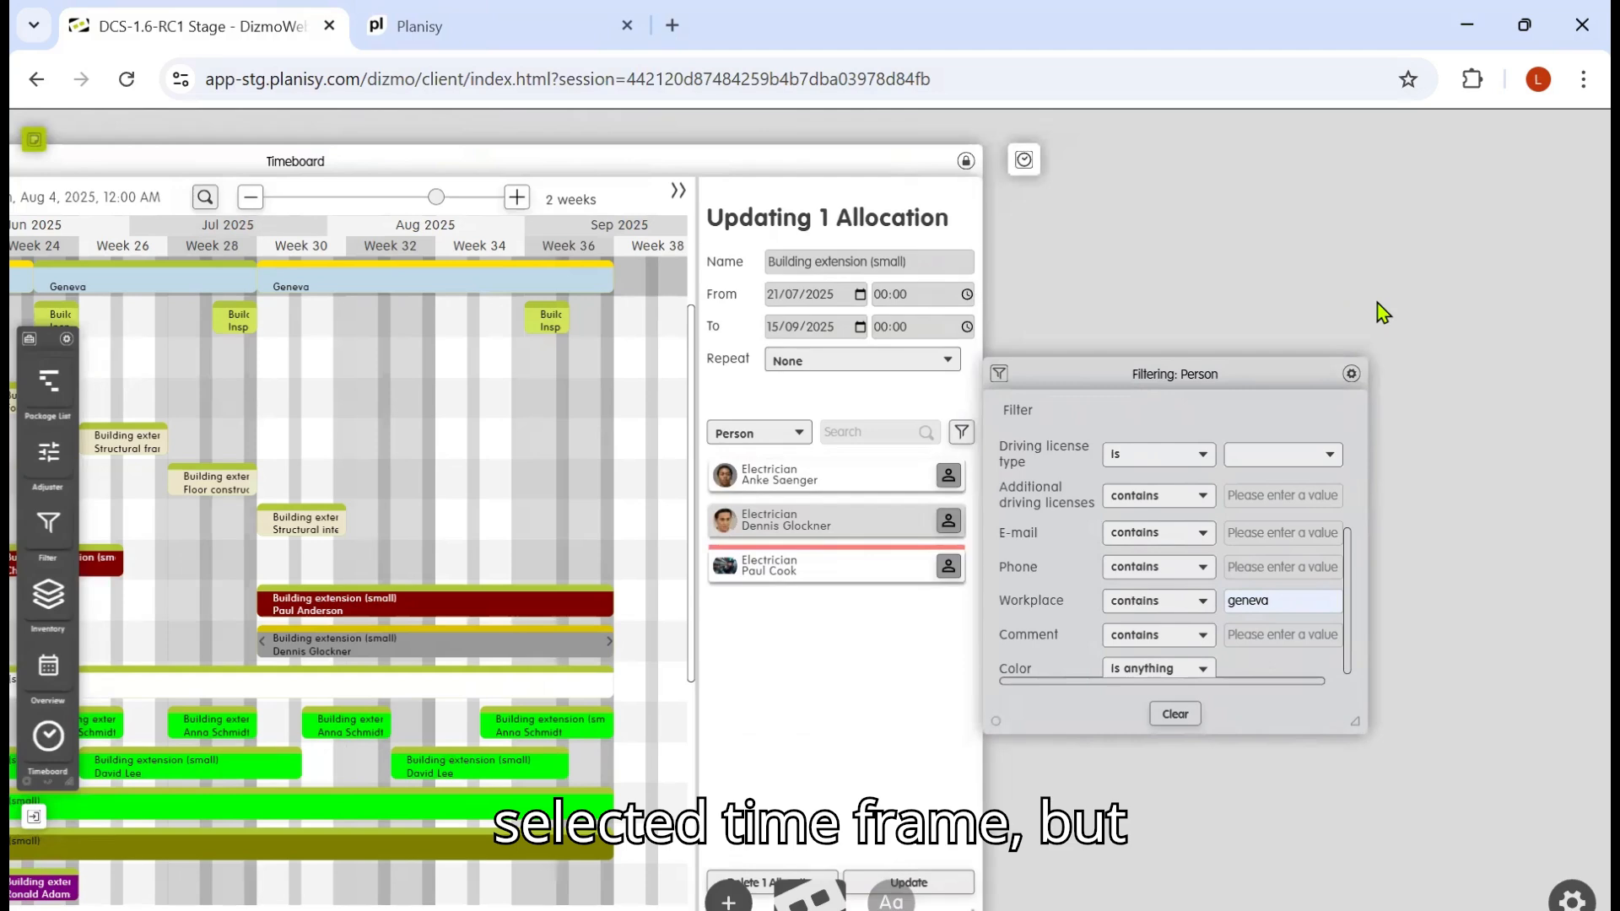
left_click_drag(1376, 302, 1382, 281)
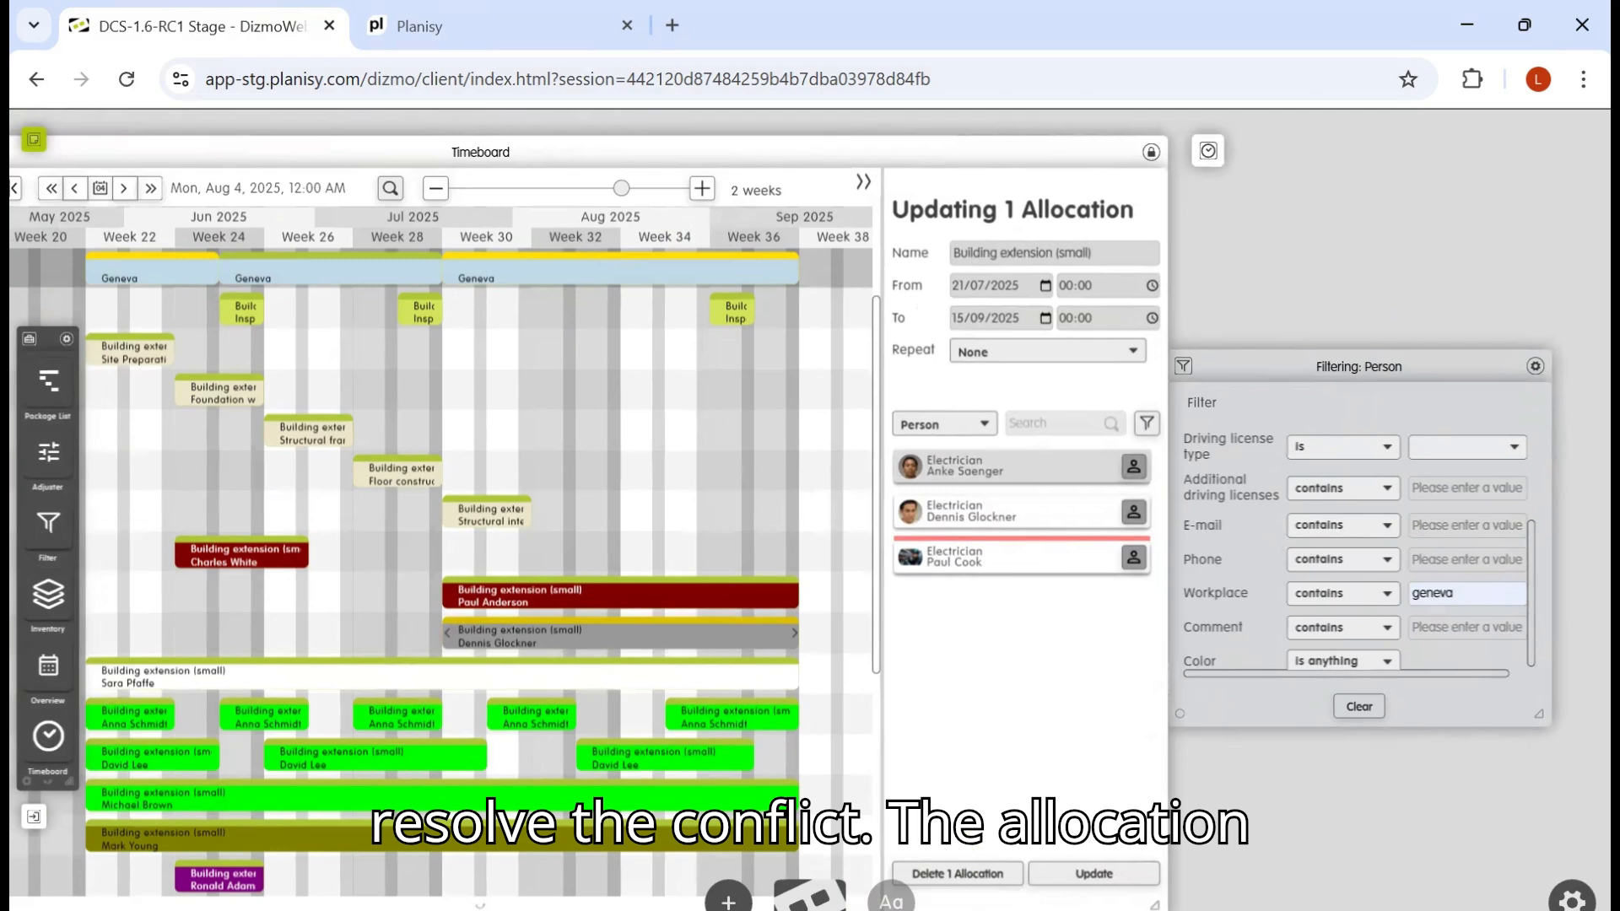
left_click(1093, 873)
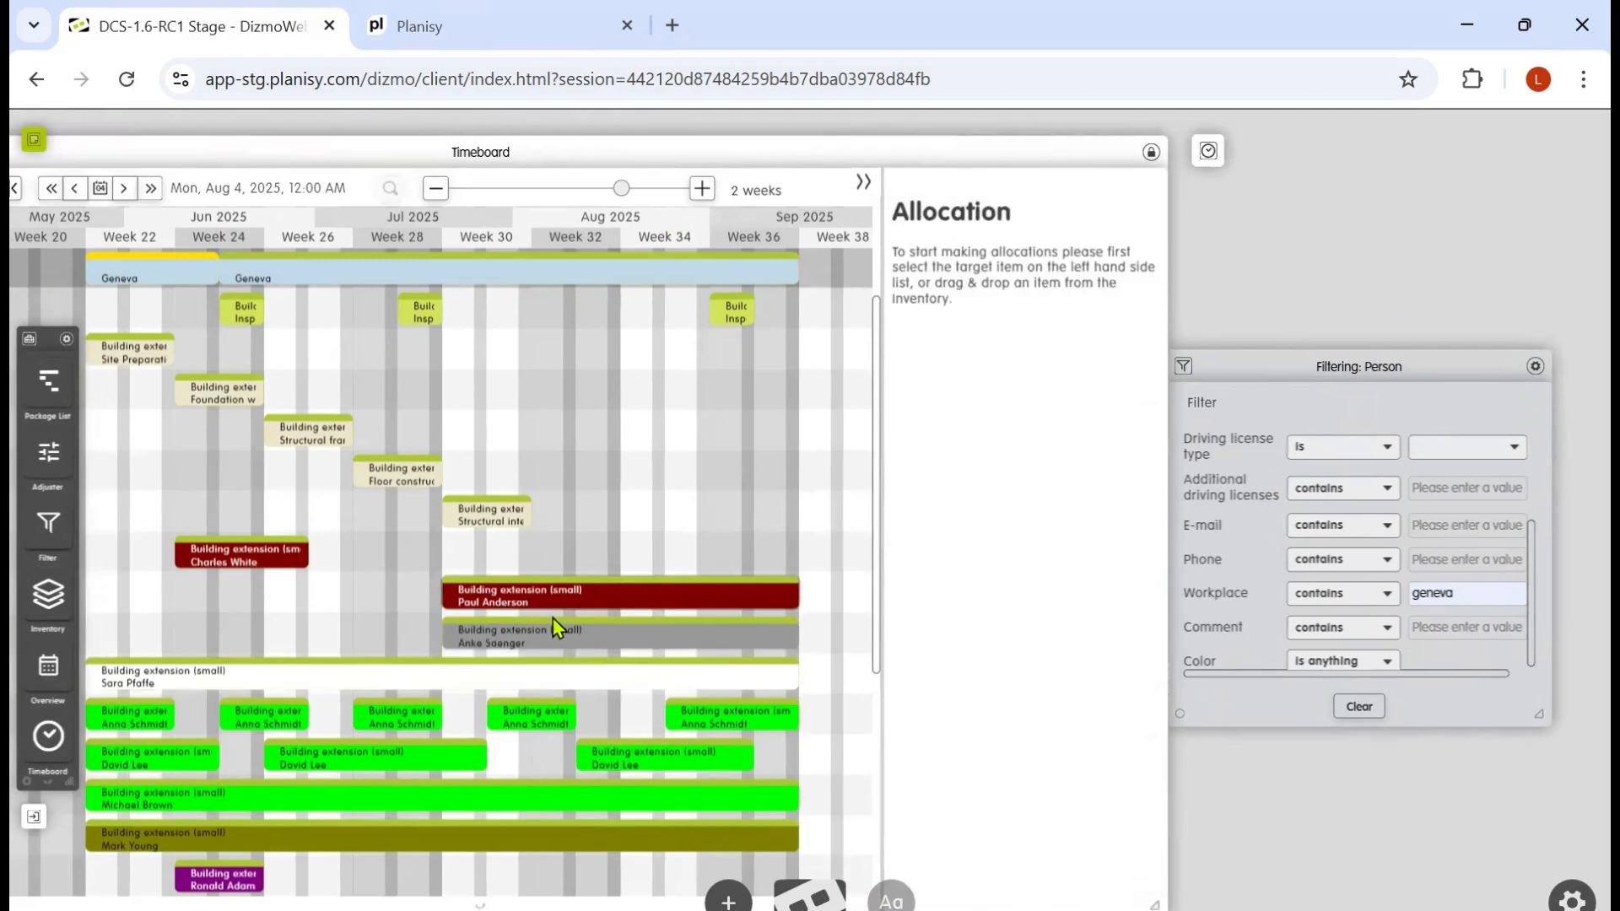
Step: Switch to the Planisy mobile view tab and open the project manager's Museum Geneva allocation details
left_click(527, 36)
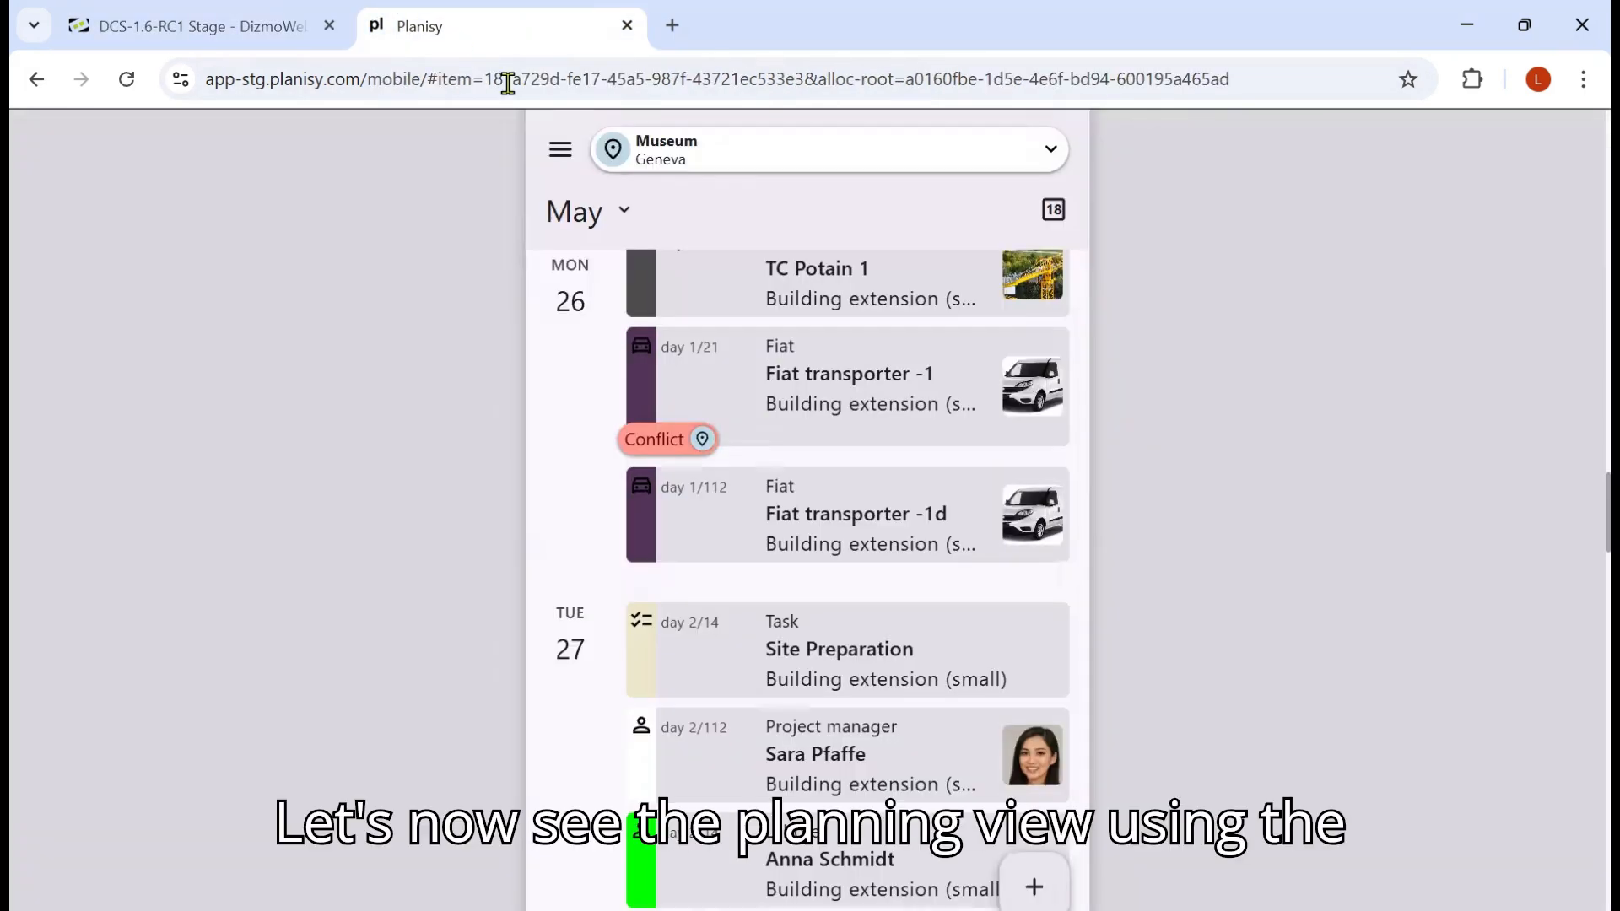
scroll(810, 502, "up", 3)
scroll(813, 501, "up", 2)
scroll(813, 501, "up", 3)
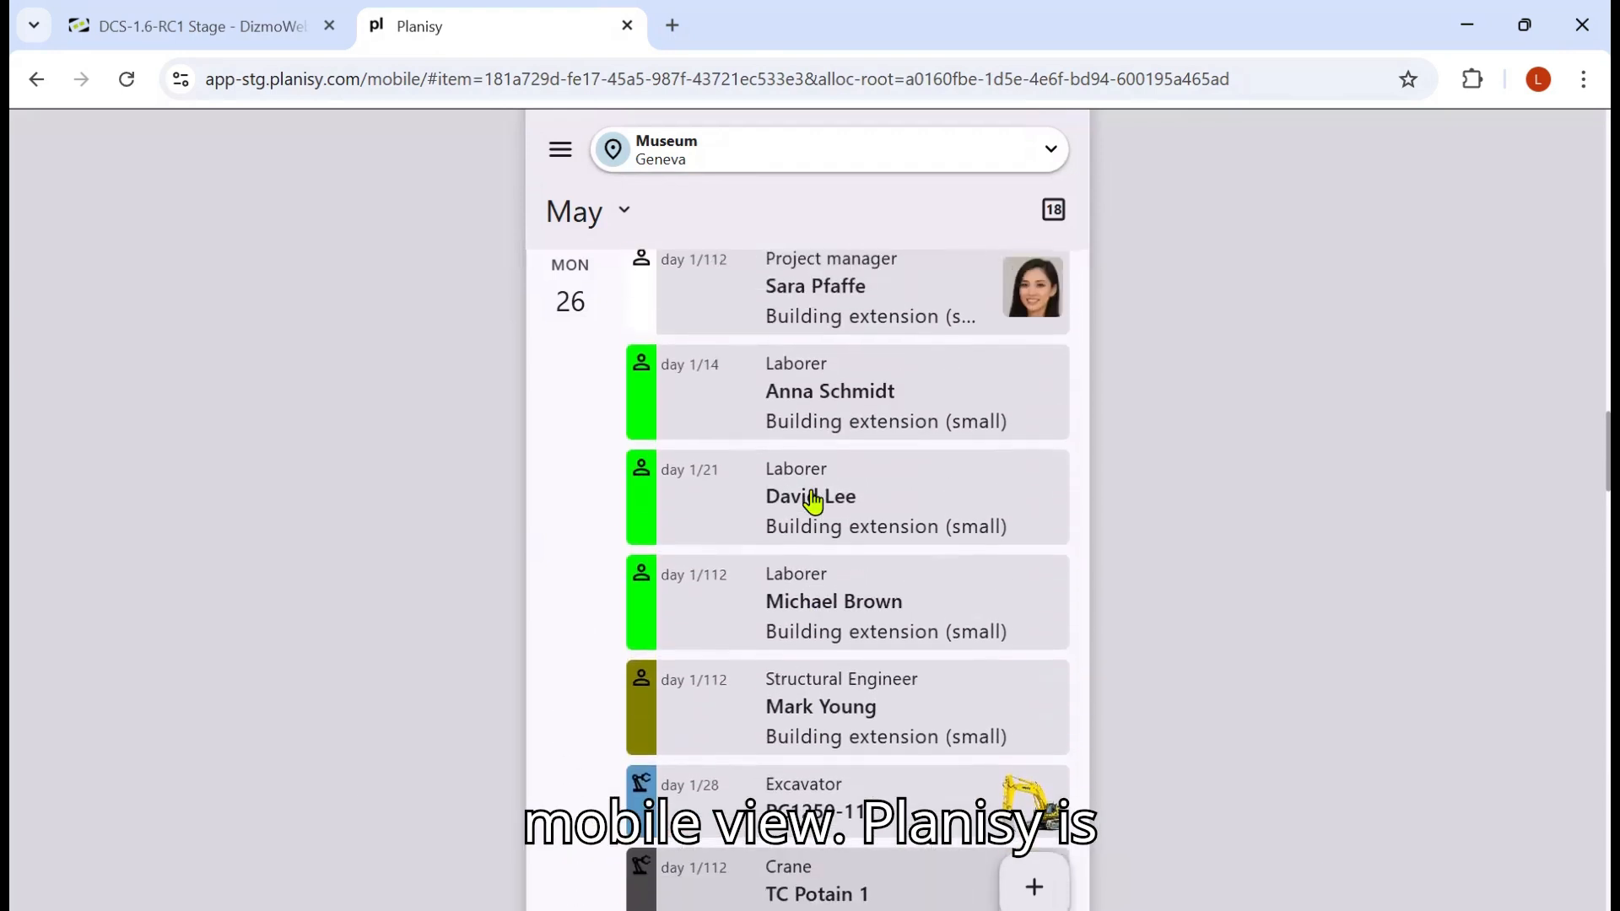
scroll(812, 501, "up", 3)
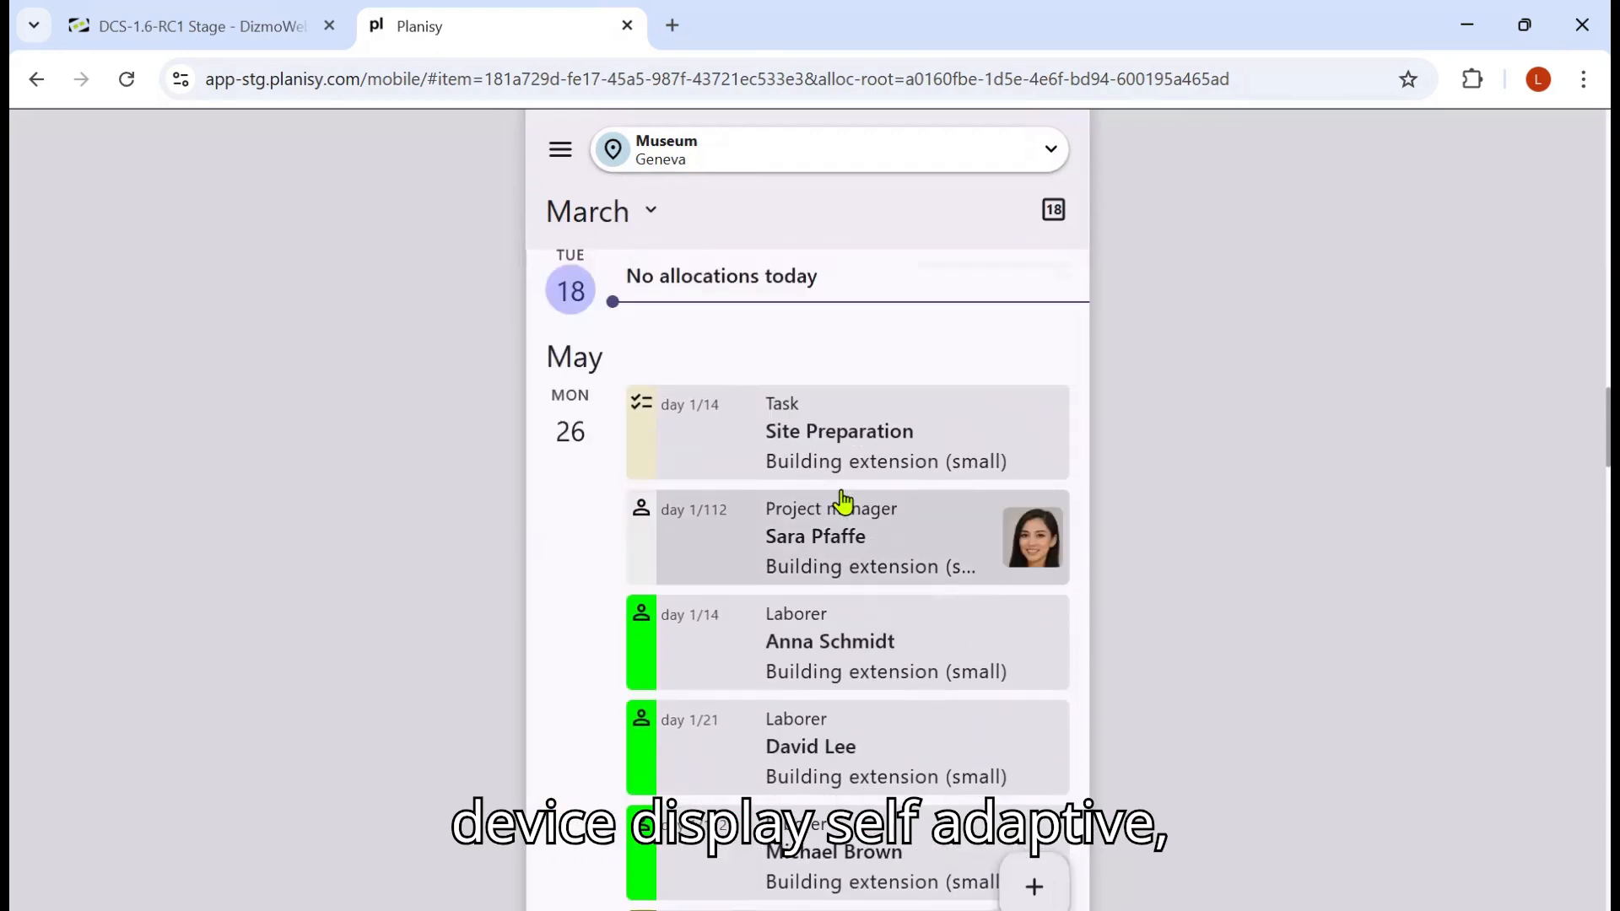
left_click(852, 543)
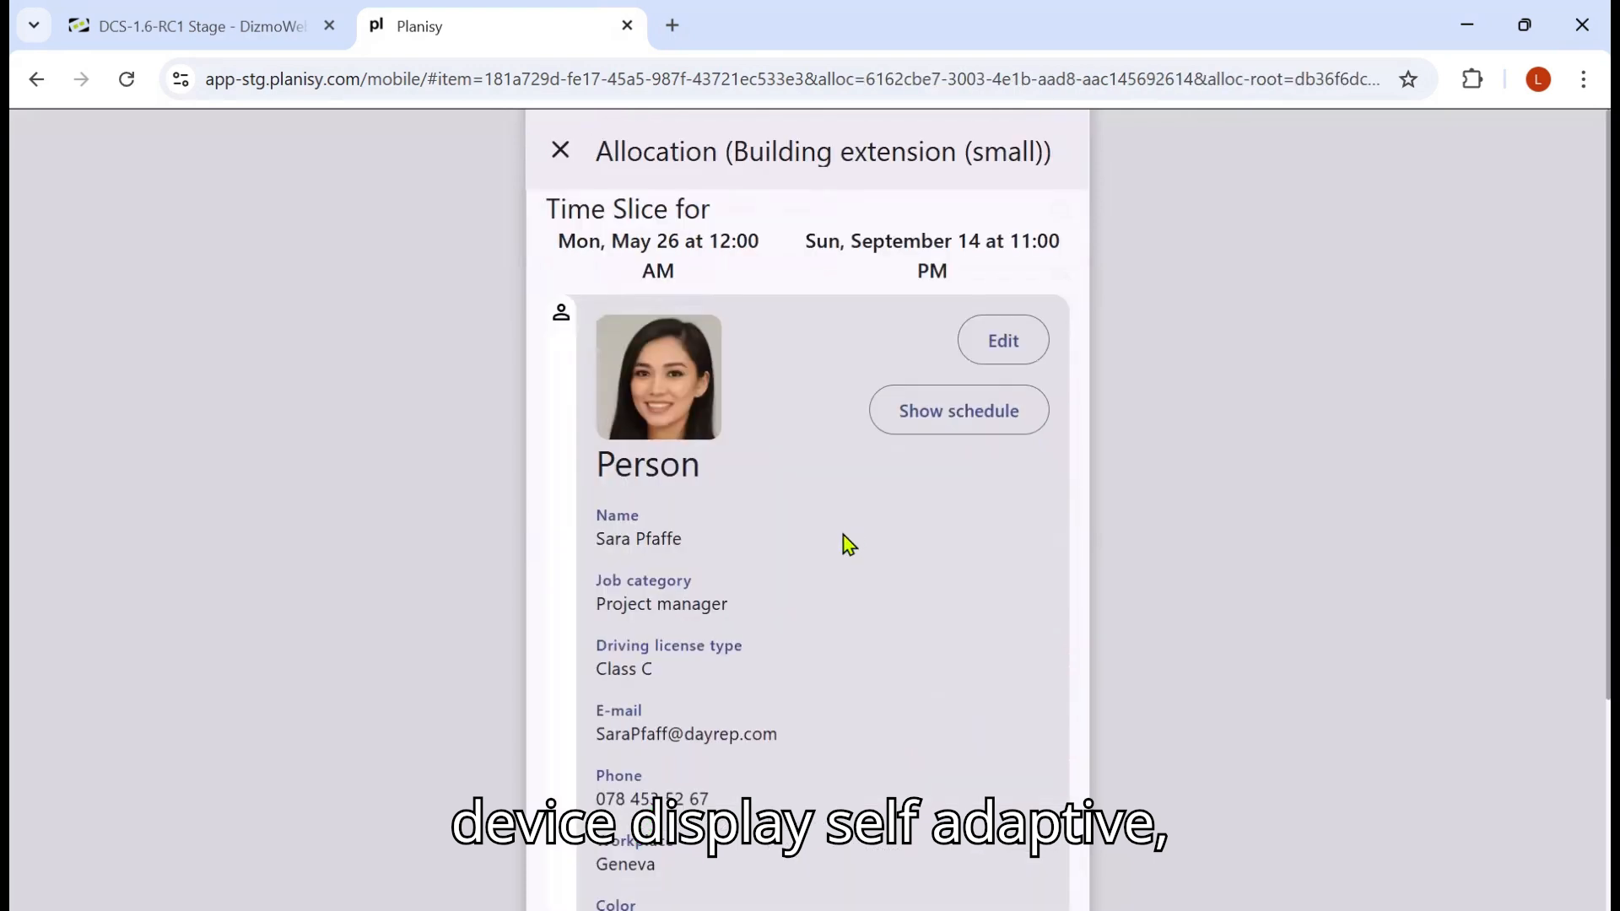
scroll(848, 544, "down", 4)
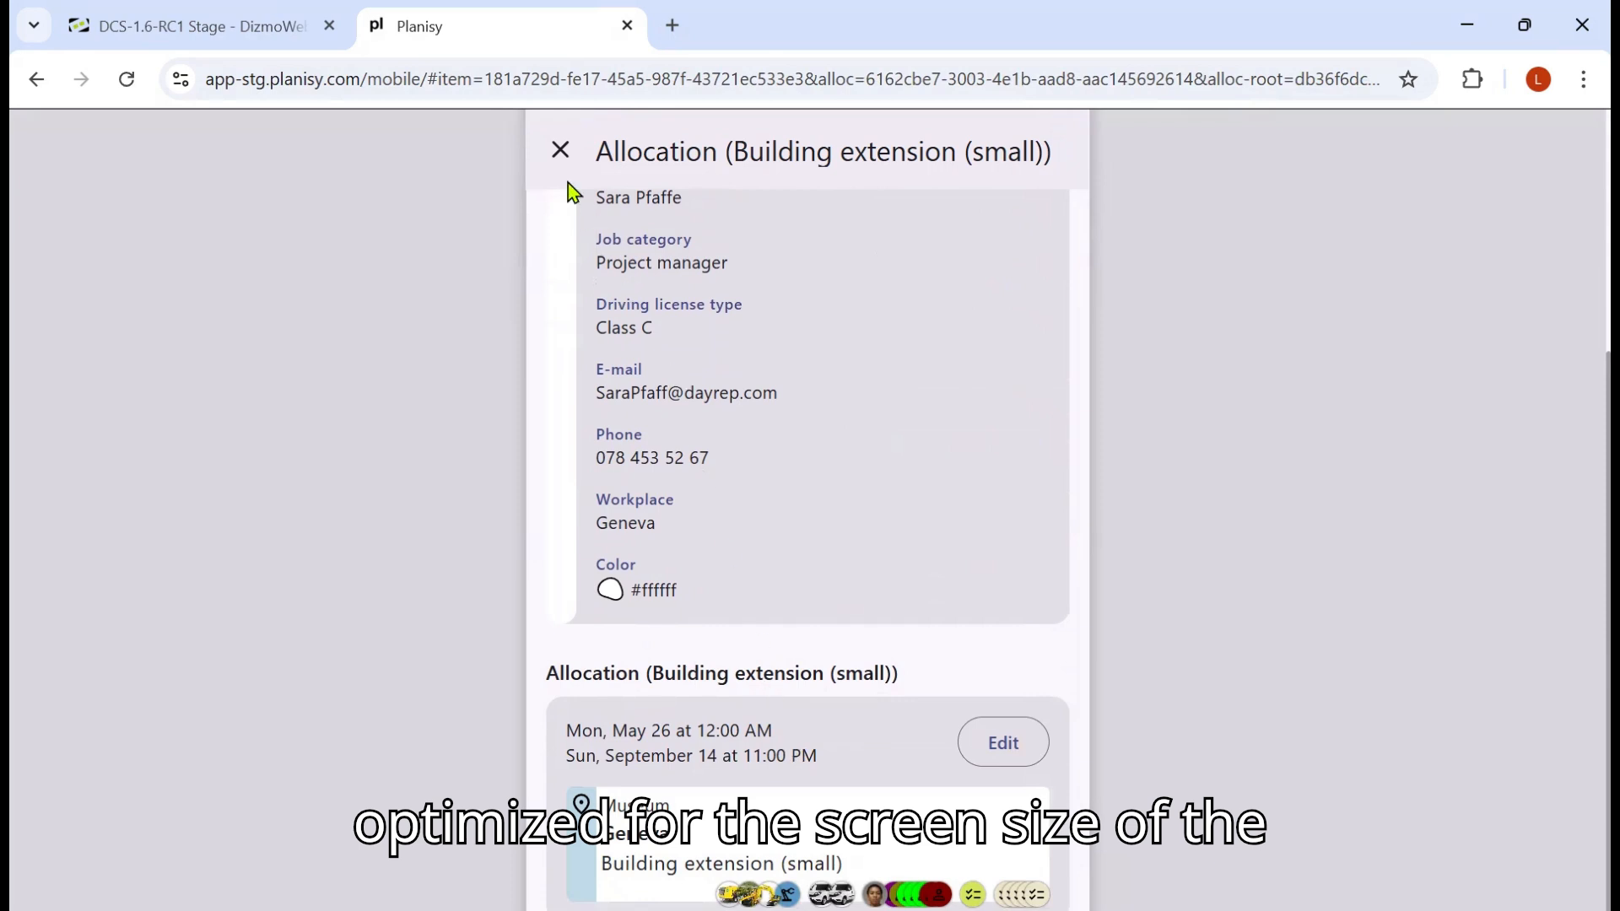
left_click(560, 151)
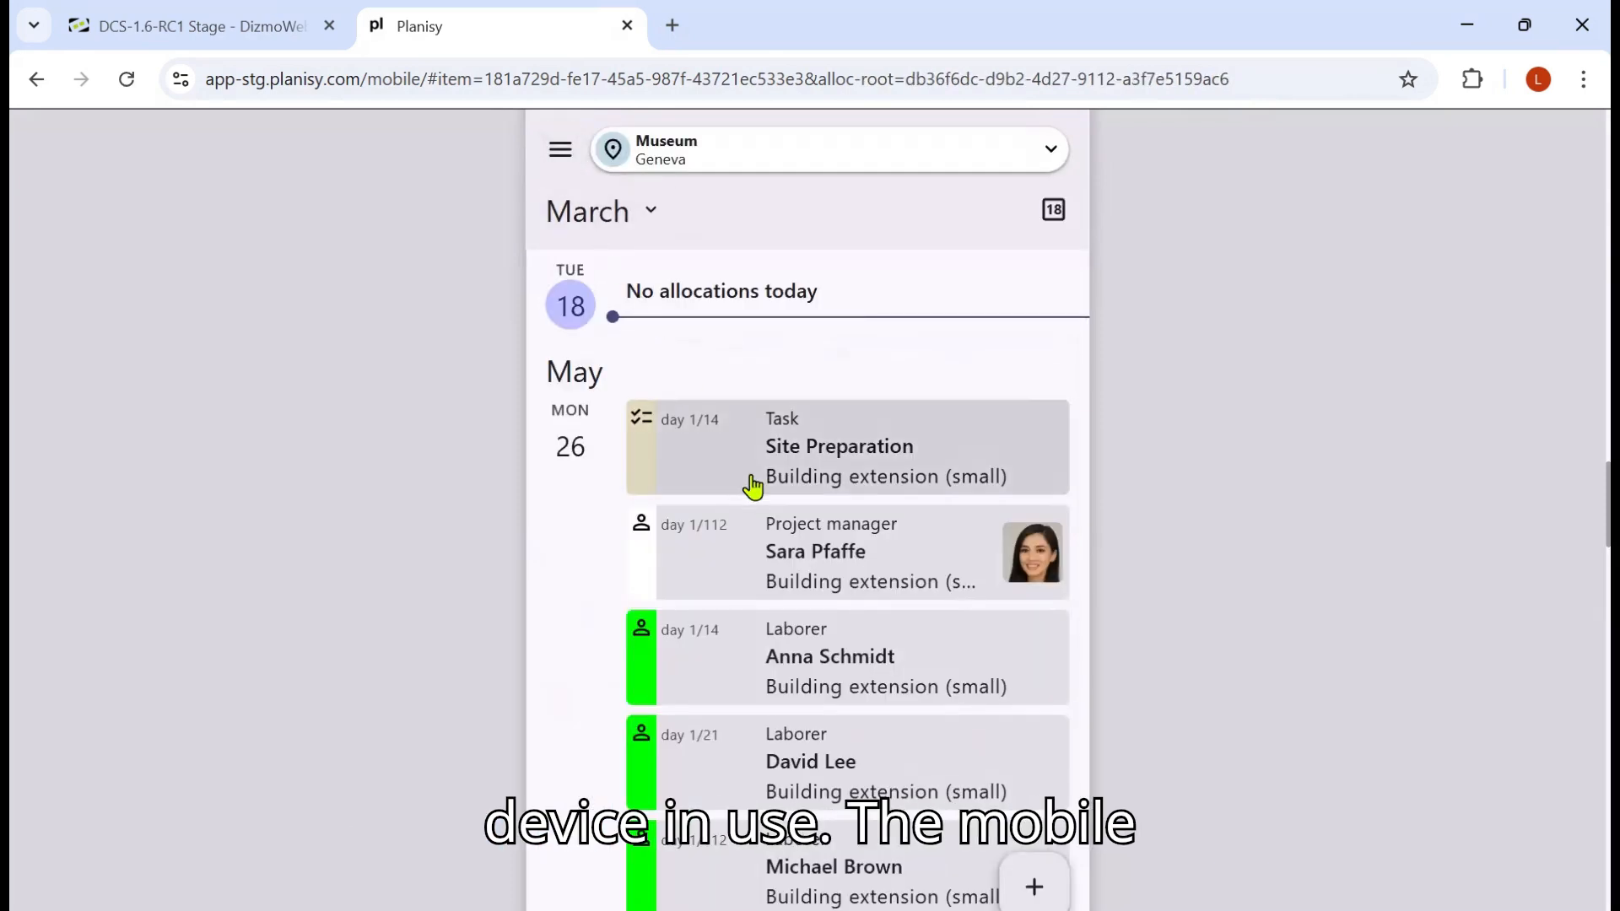
Step: Browse the Museum Geneva allocations in the mobile list and reopen the project manager's allocation details
scroll(753, 487, "down", 2)
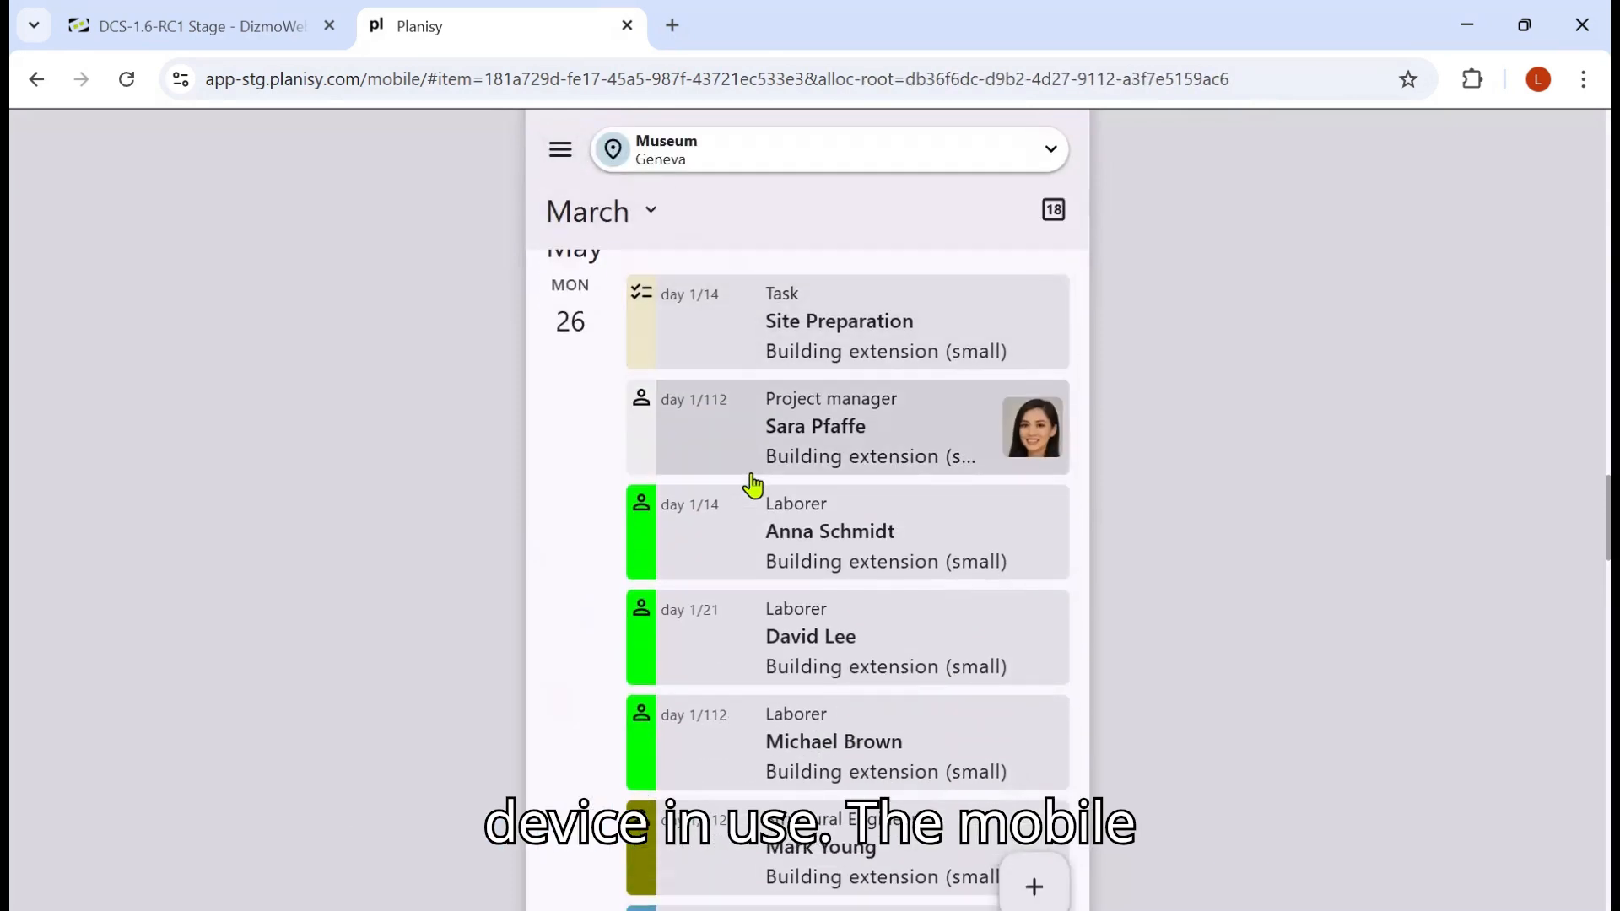
scroll(752, 487, "down", 8)
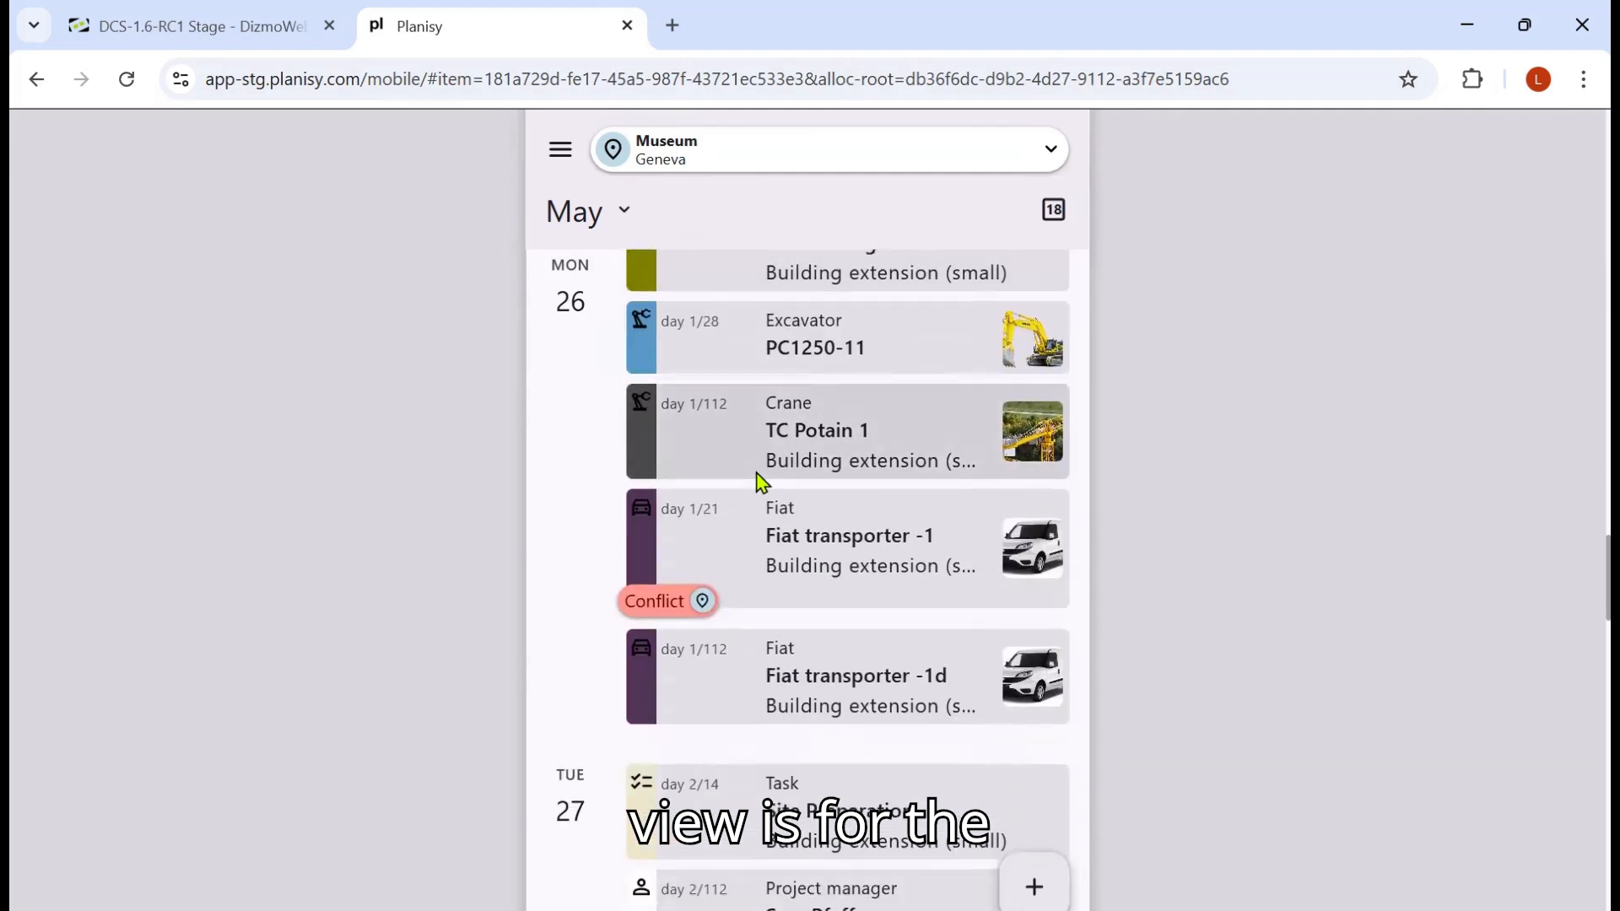
scroll(763, 483, "down", 3)
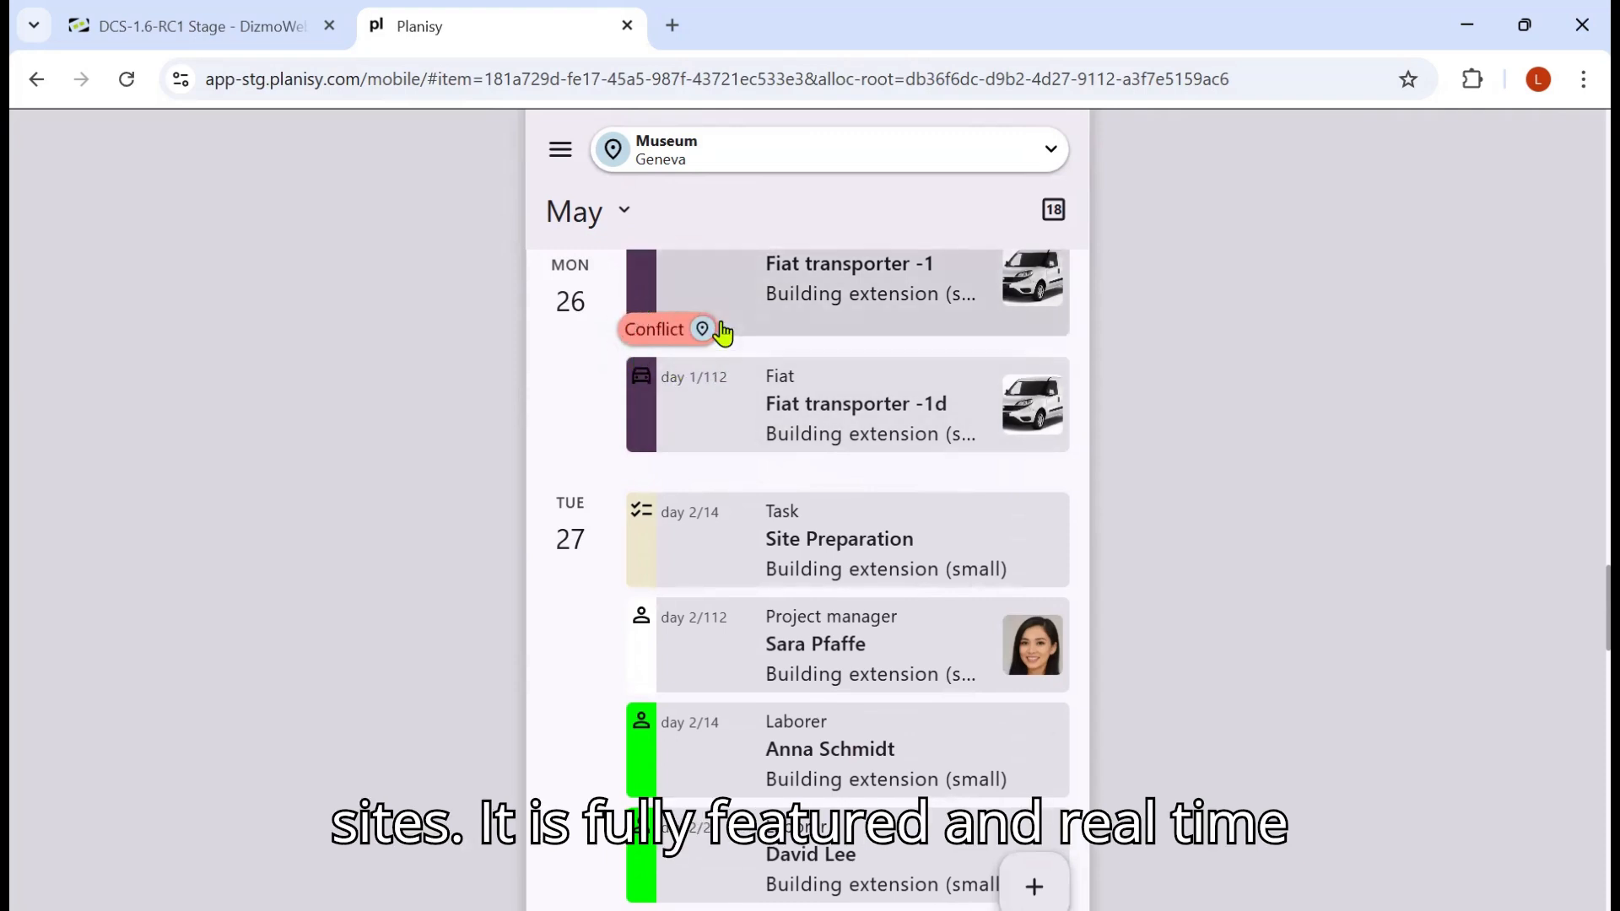
scroll(928, 502, "down", 3)
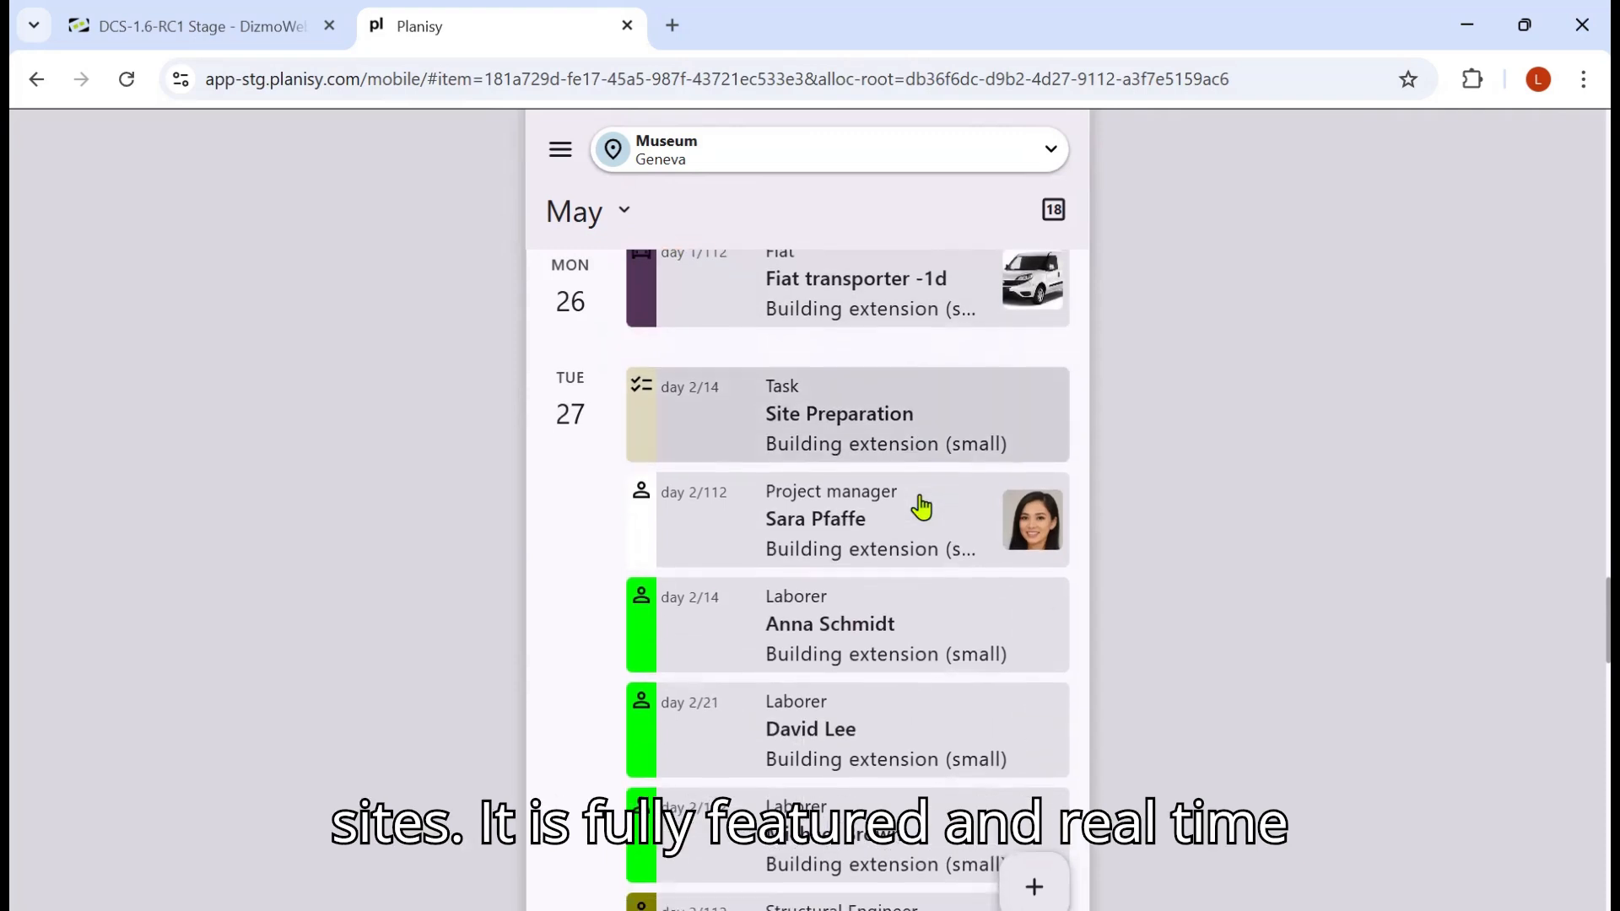
scroll(922, 507, "down", 2)
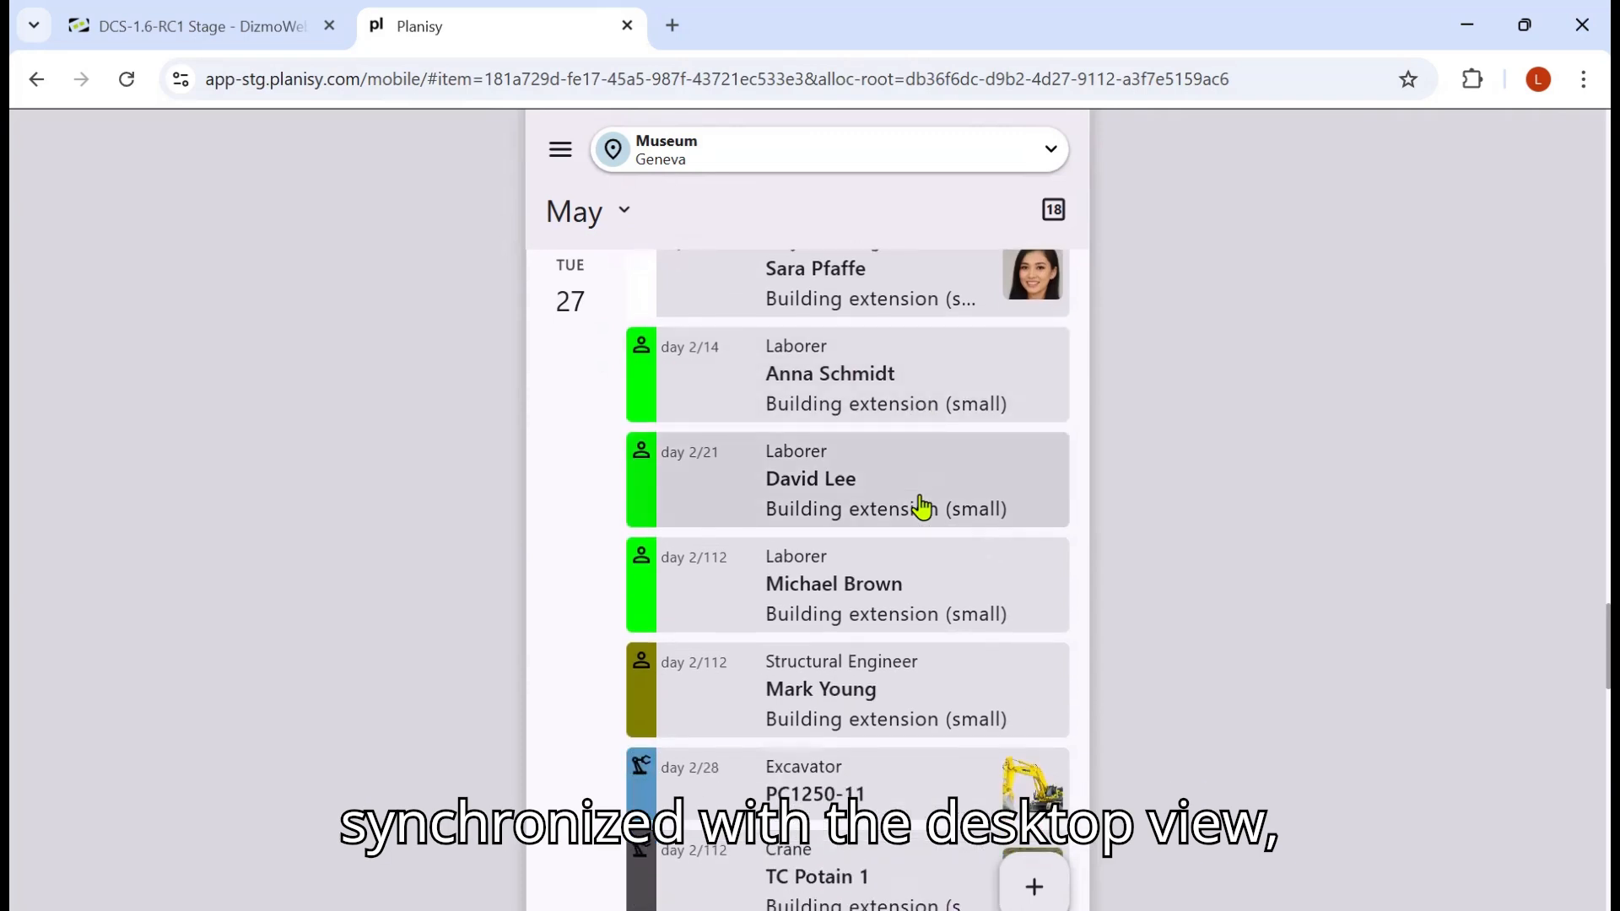
scroll(922, 506, "up", 3)
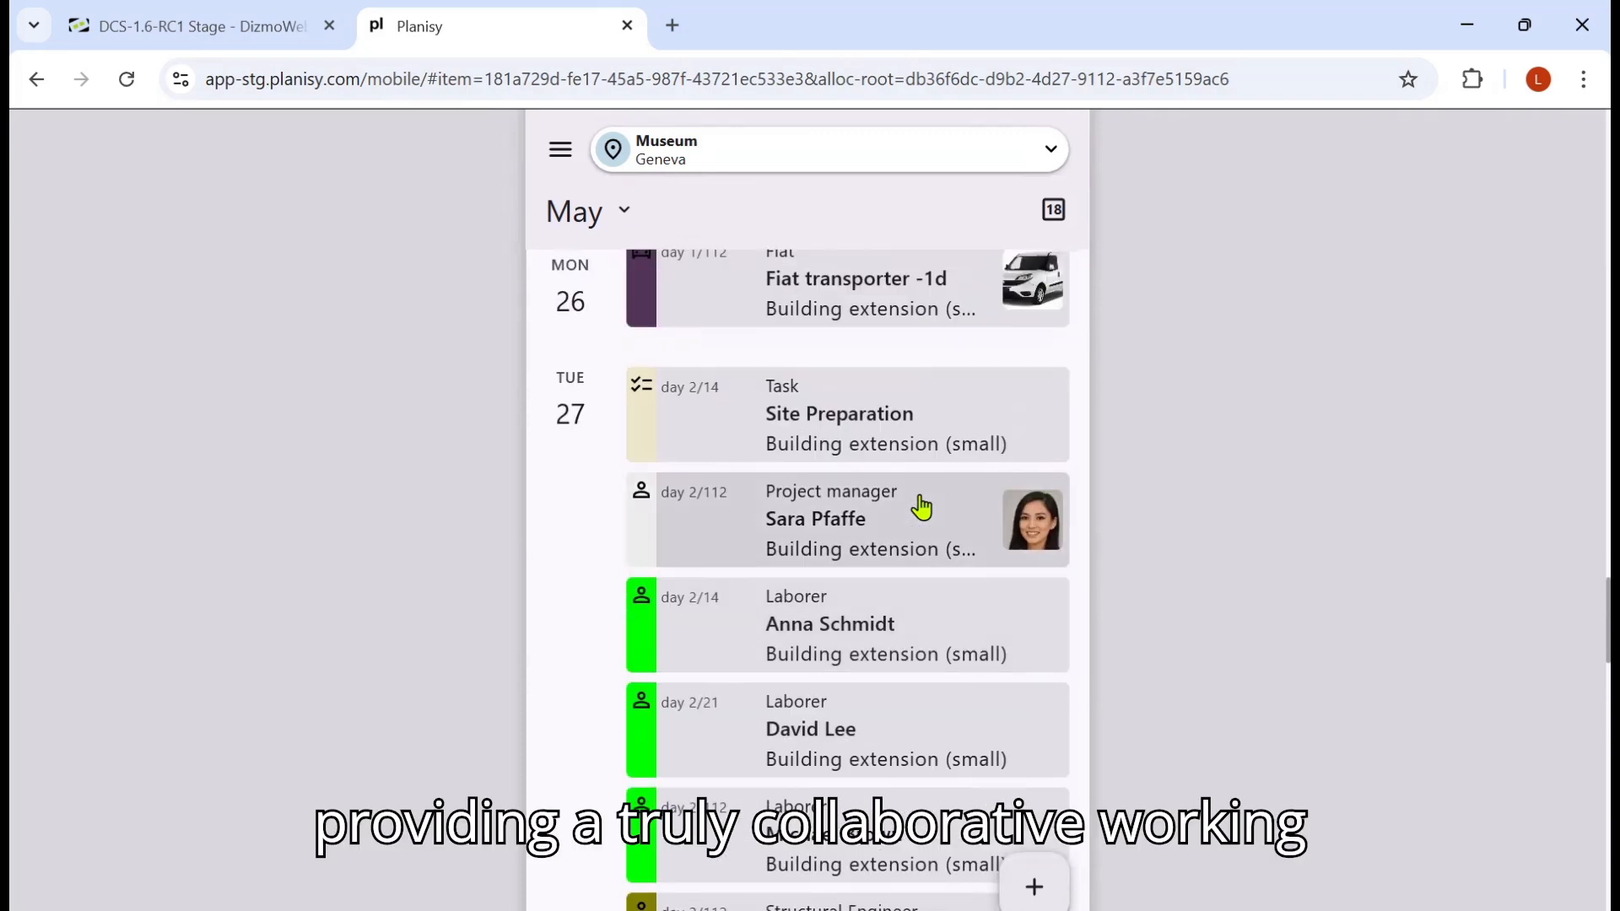
scroll(922, 506, "up", 2)
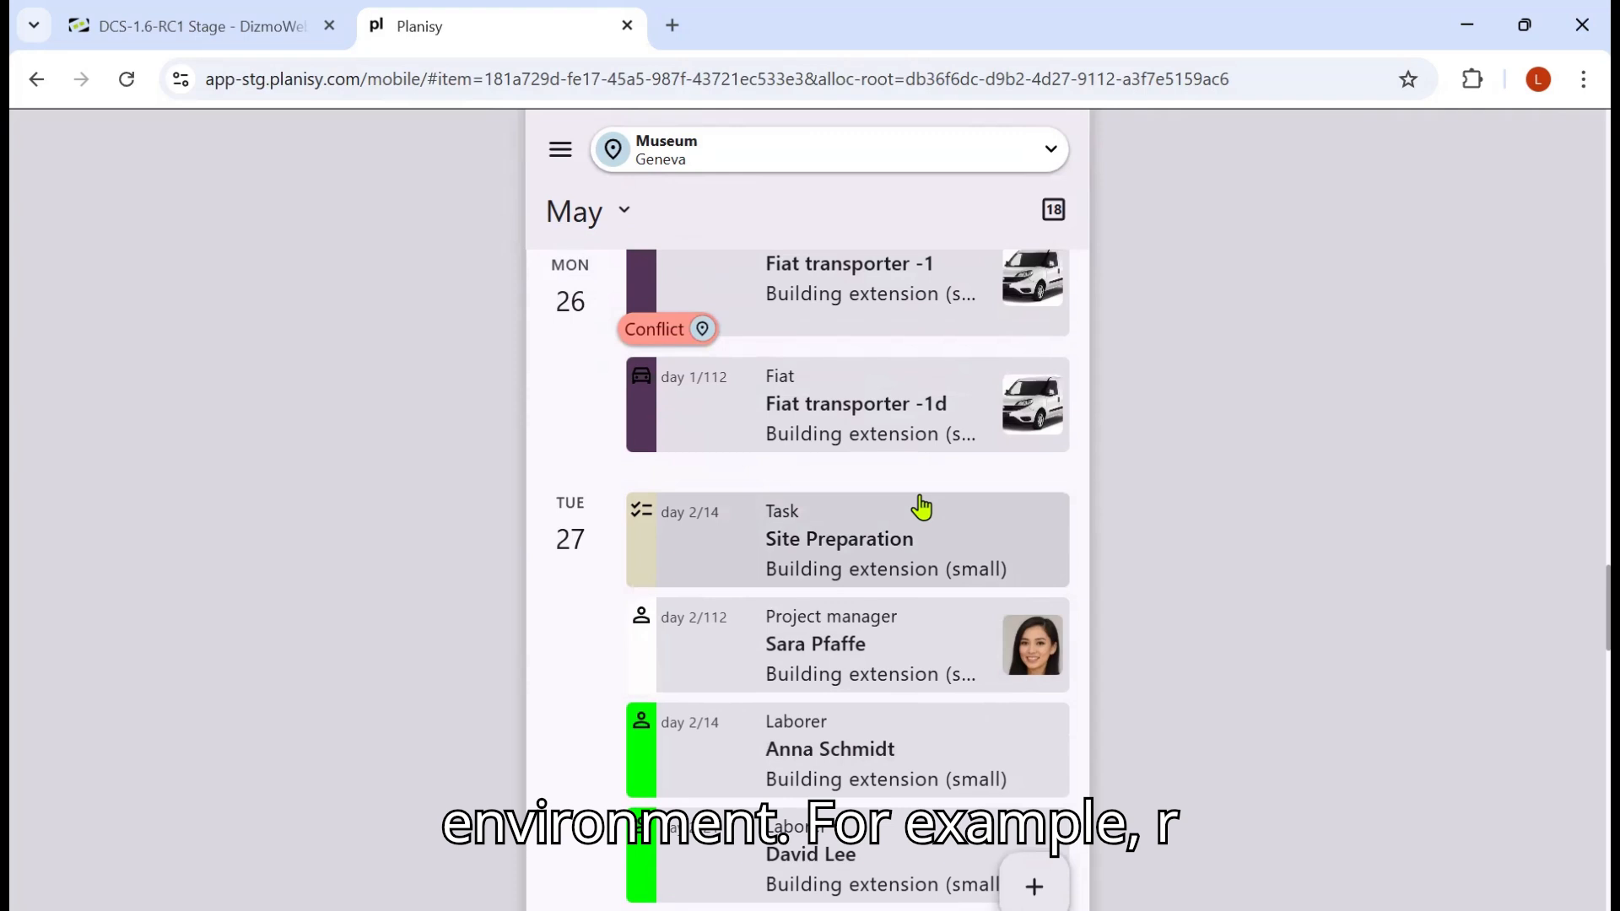
scroll(936, 504, "up", 2)
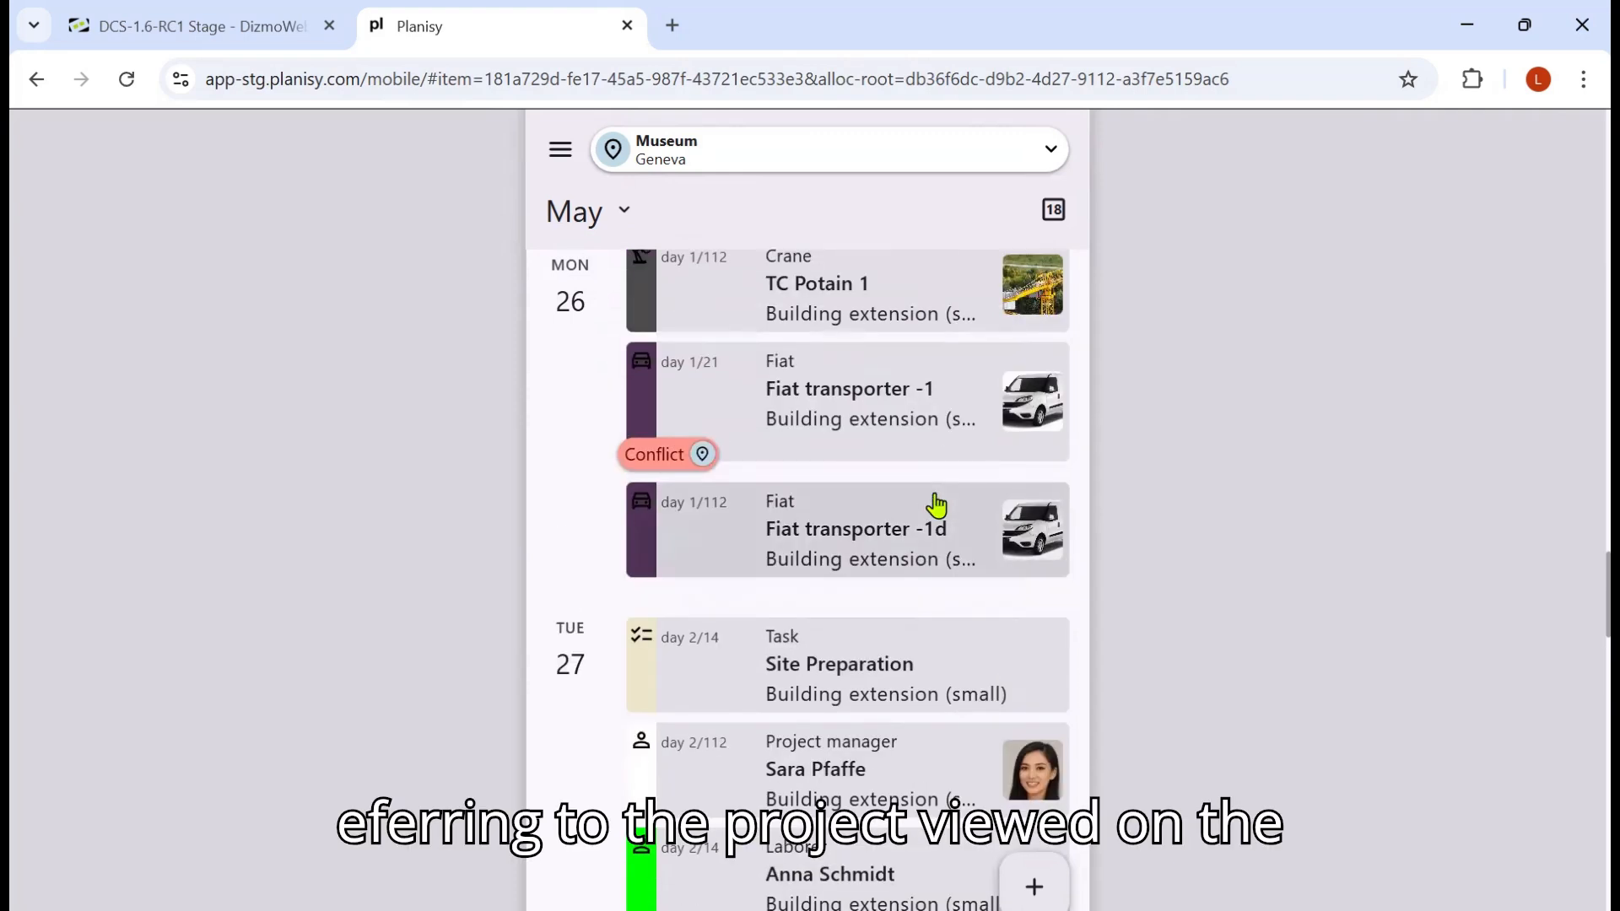
left_click(821, 800)
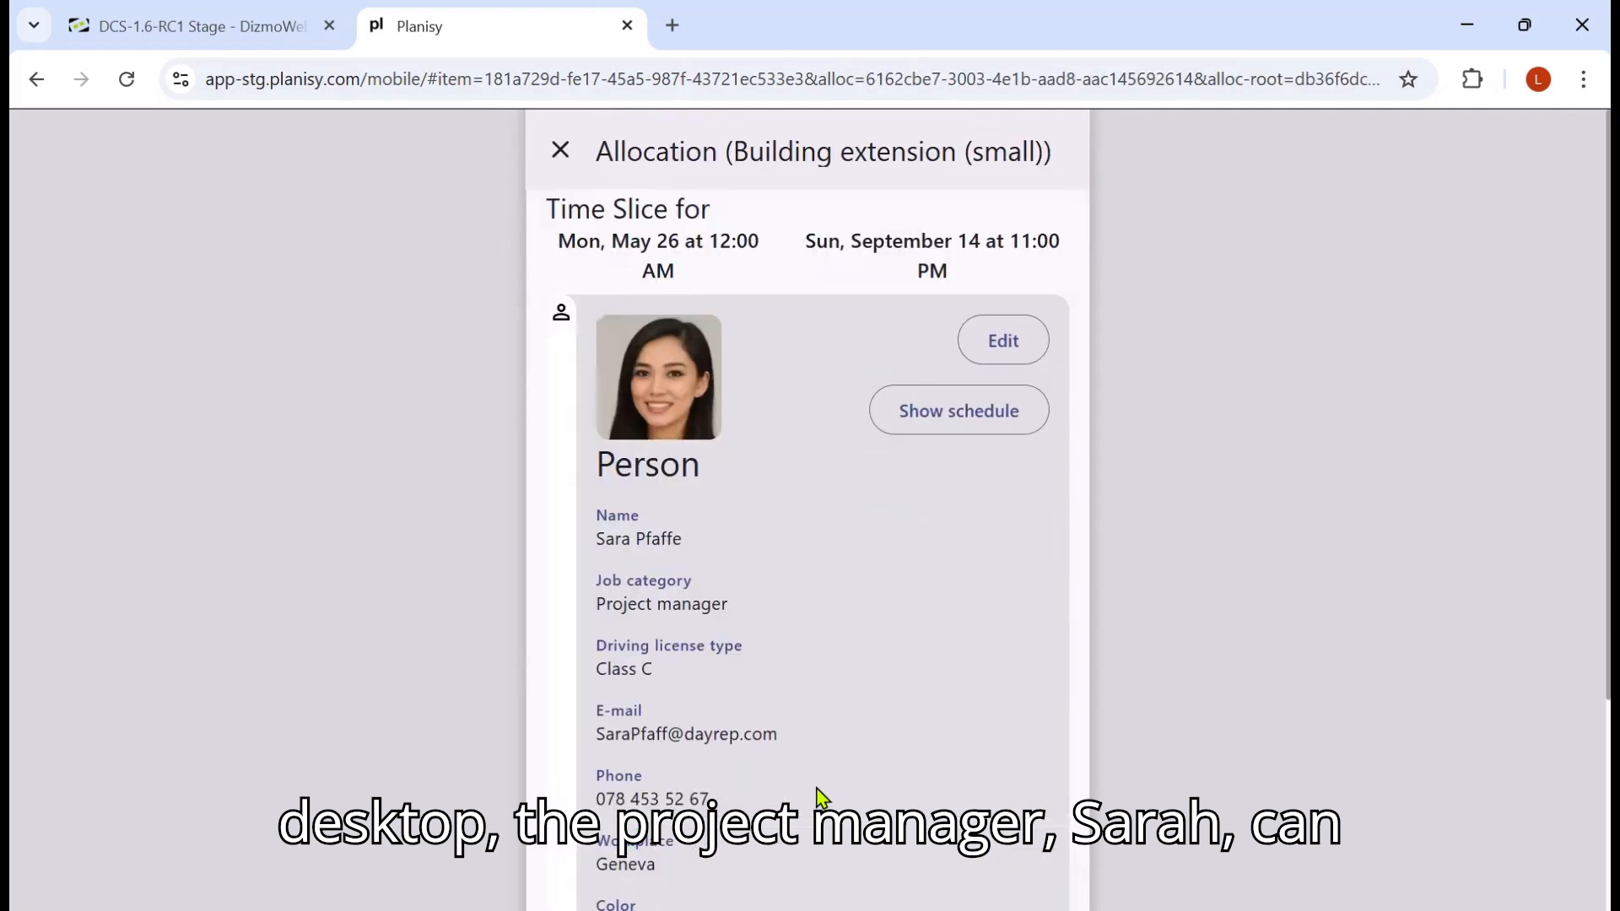
scroll(827, 775, "down", 4)
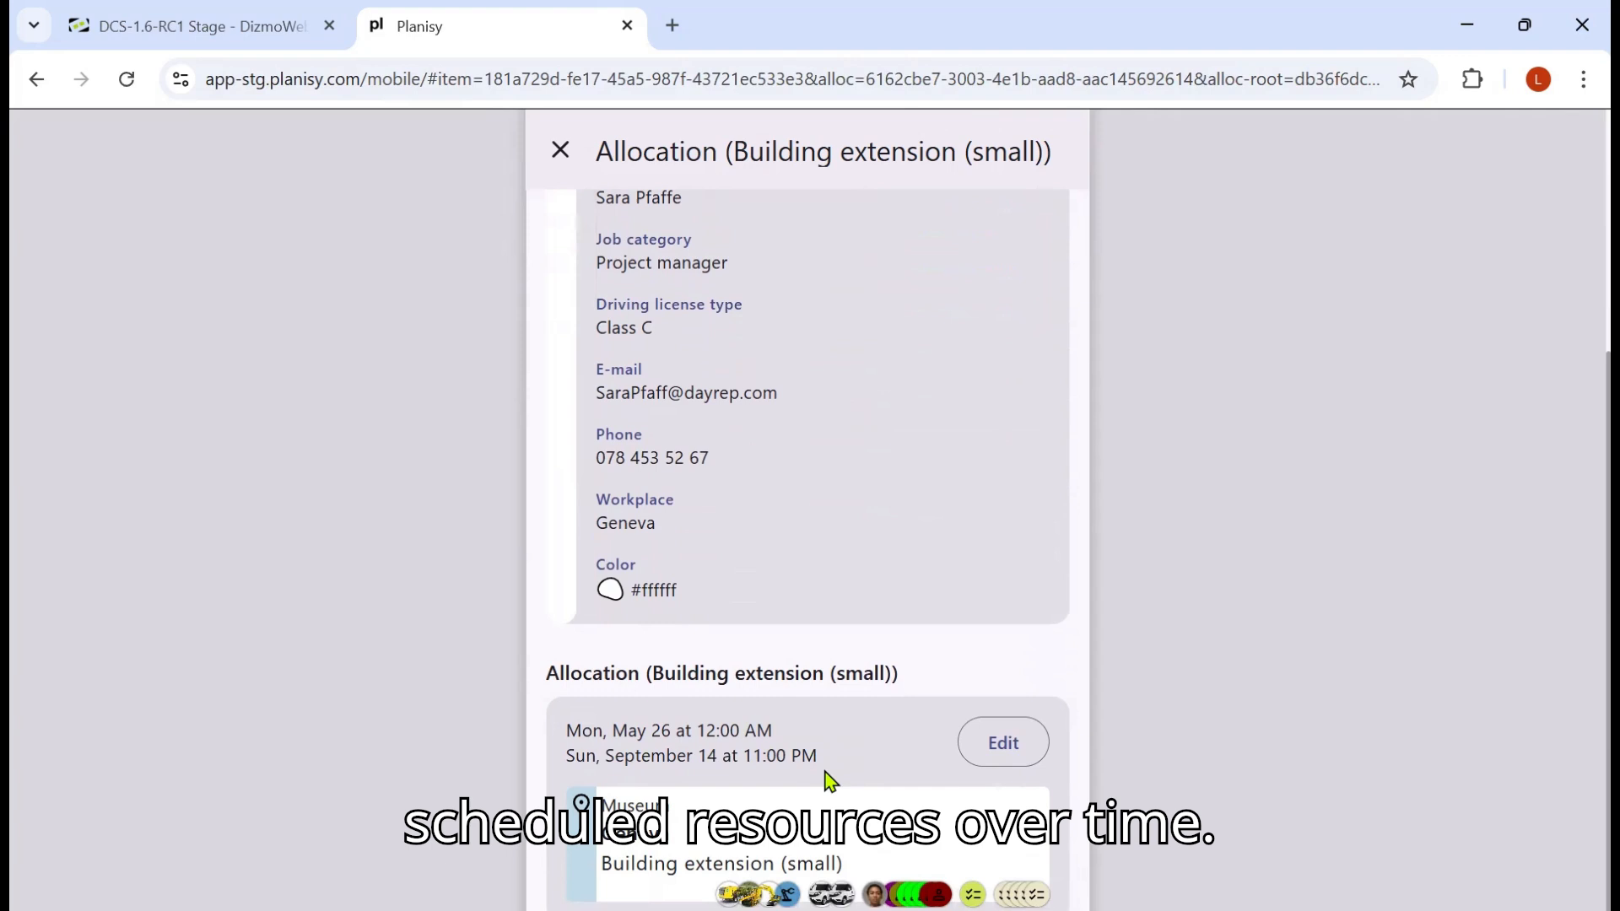
scroll(825, 776, "up", 4)
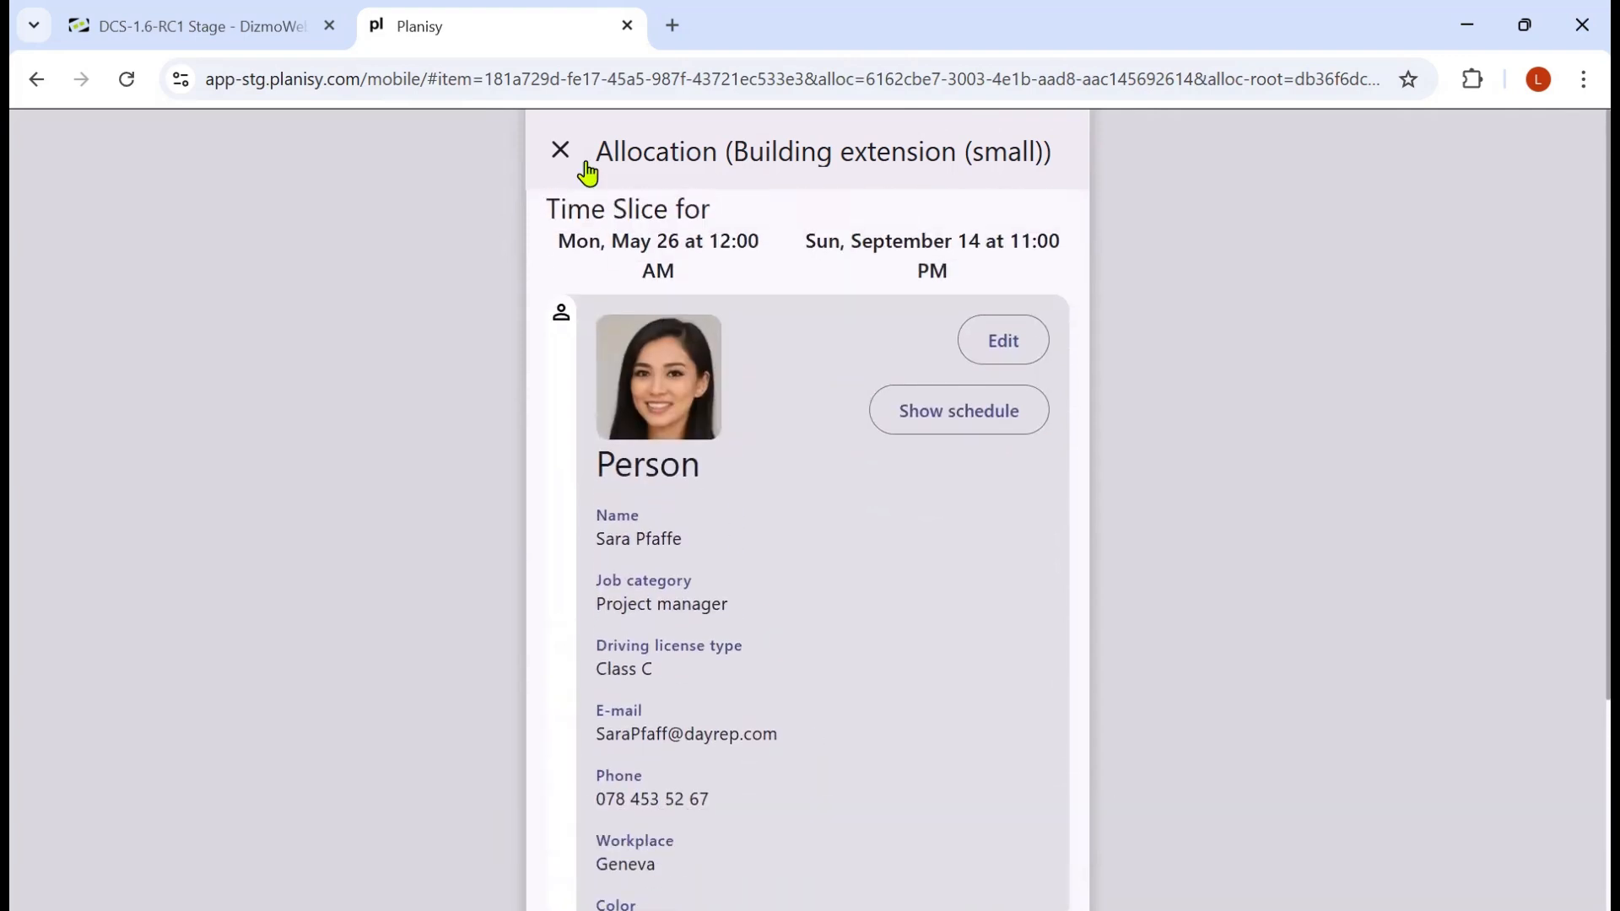
left_click(562, 152)
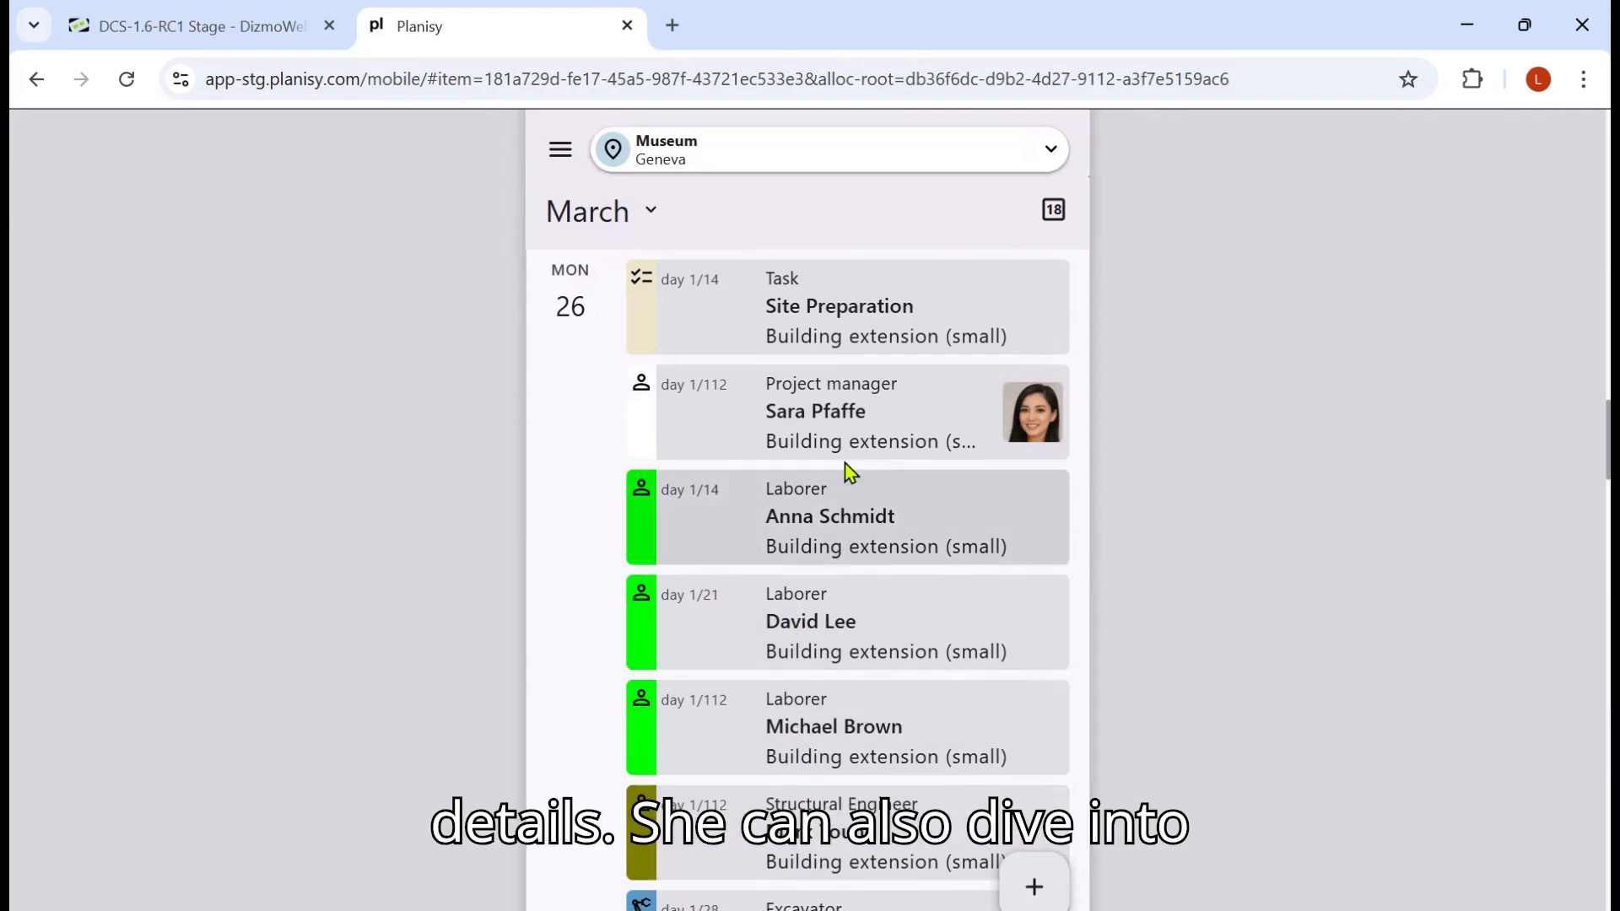
Step: Edit the Site Preparation task, set its status to On-Going, and save it
left_click(844, 336)
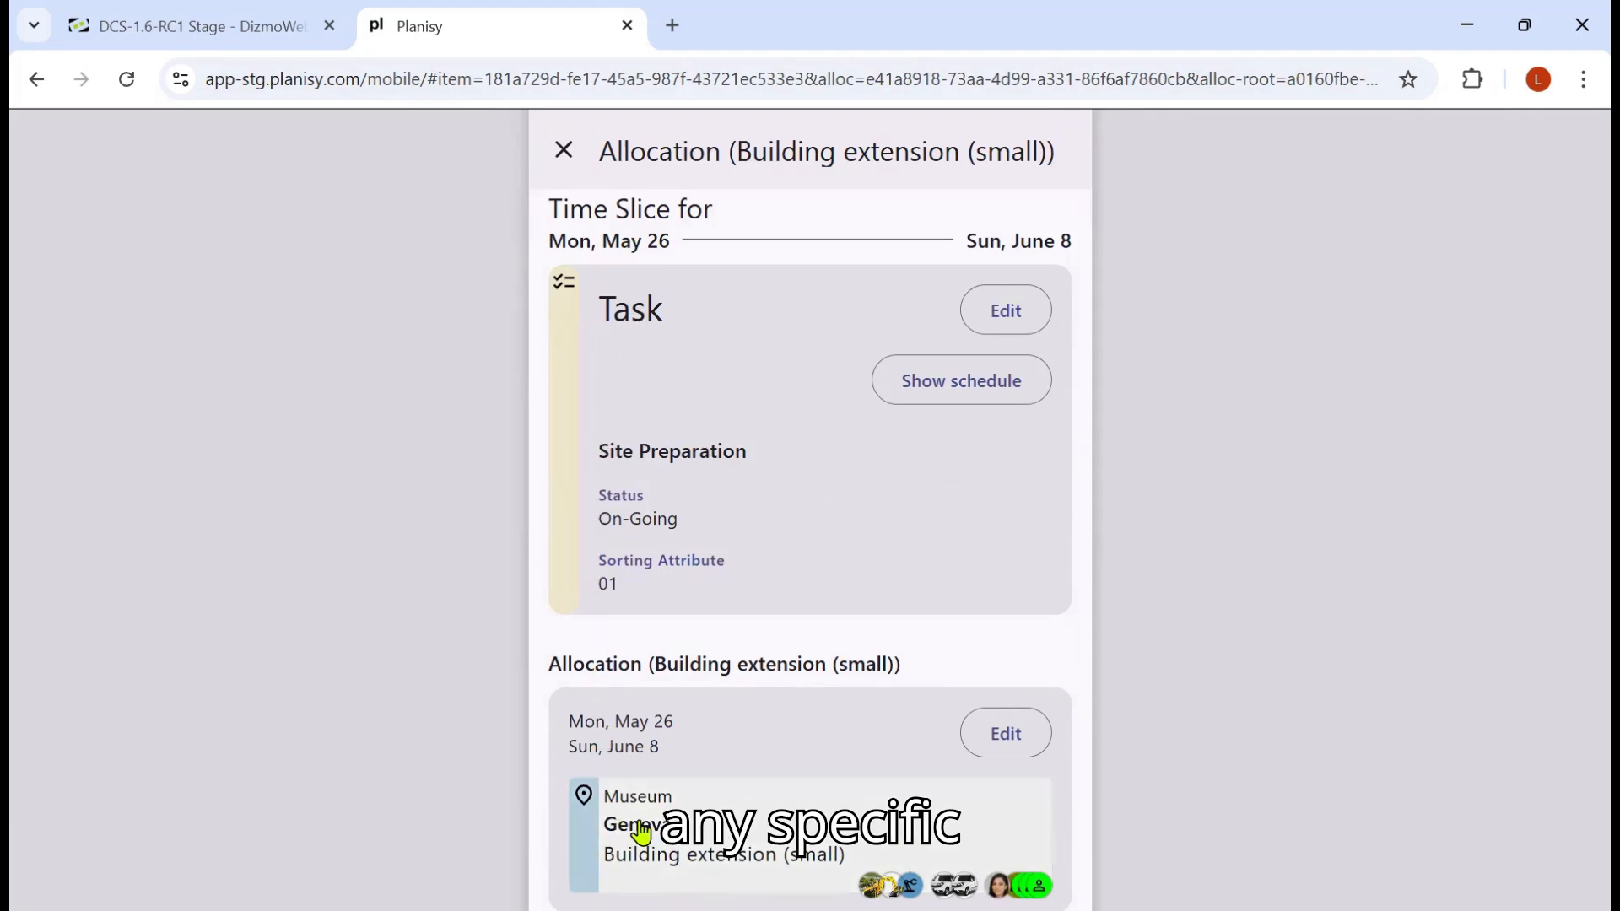
left_click(1013, 325)
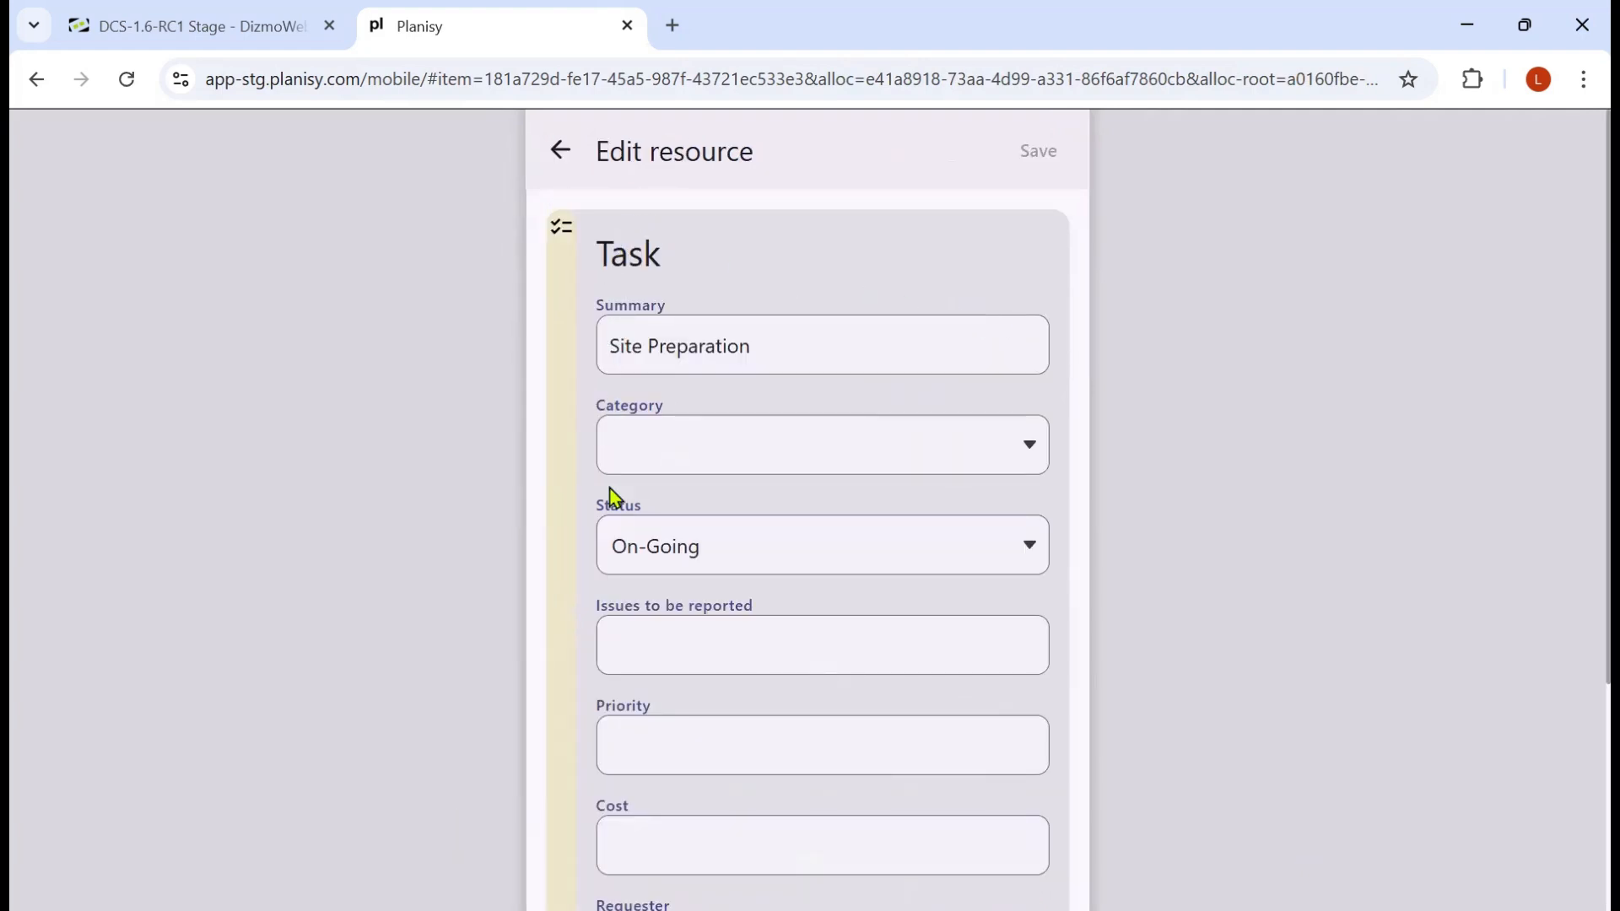
left_click(1037, 564)
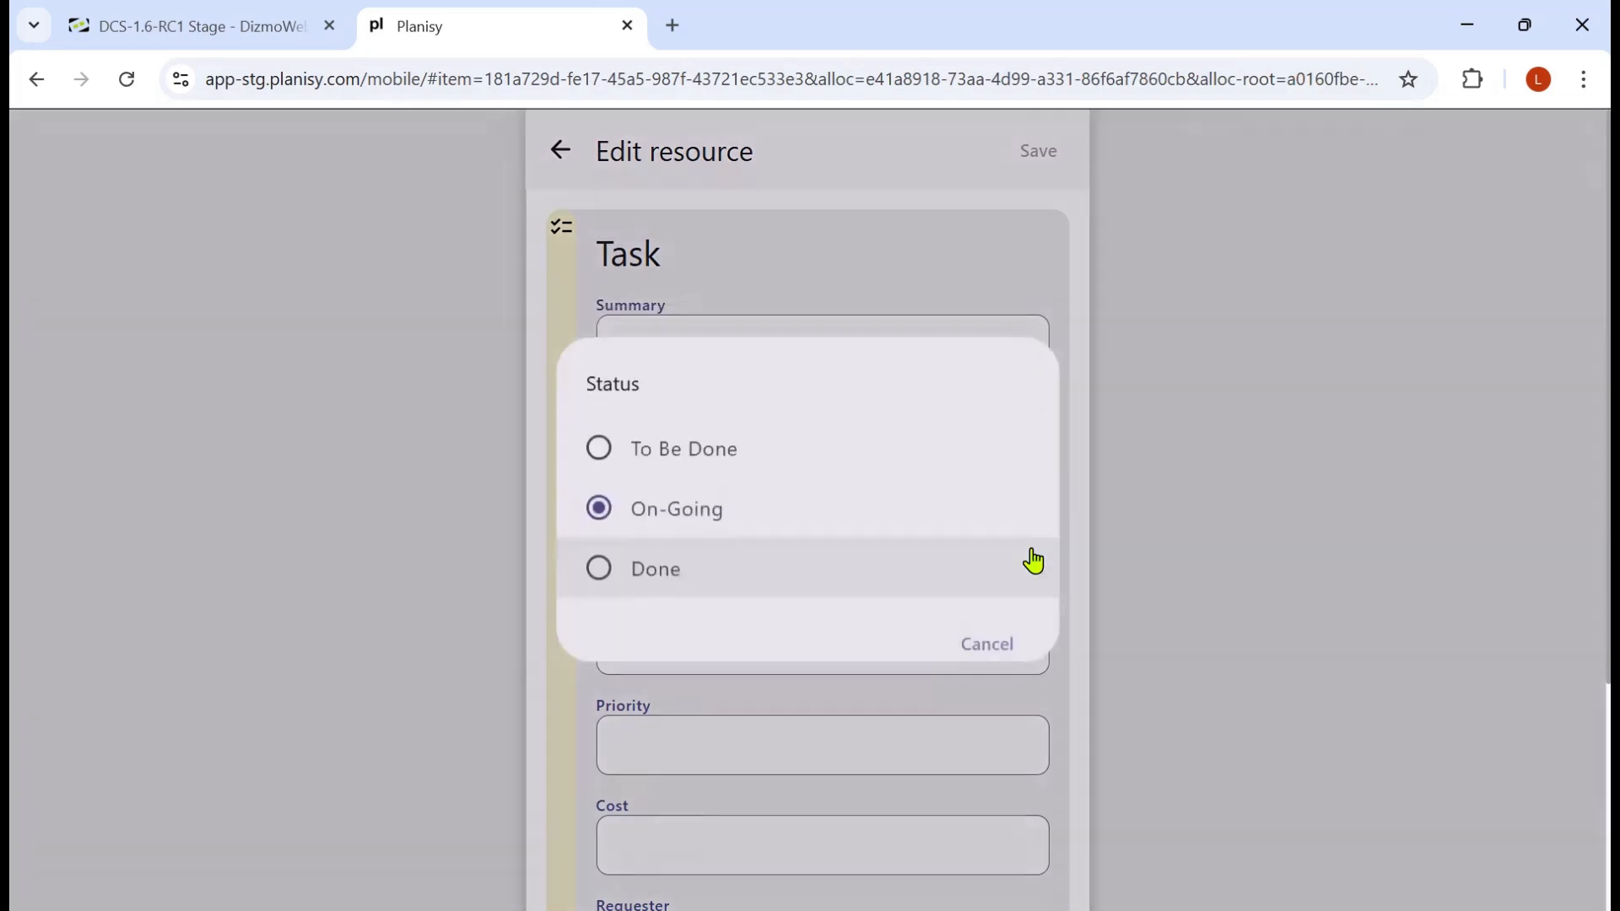
left_click(683, 470)
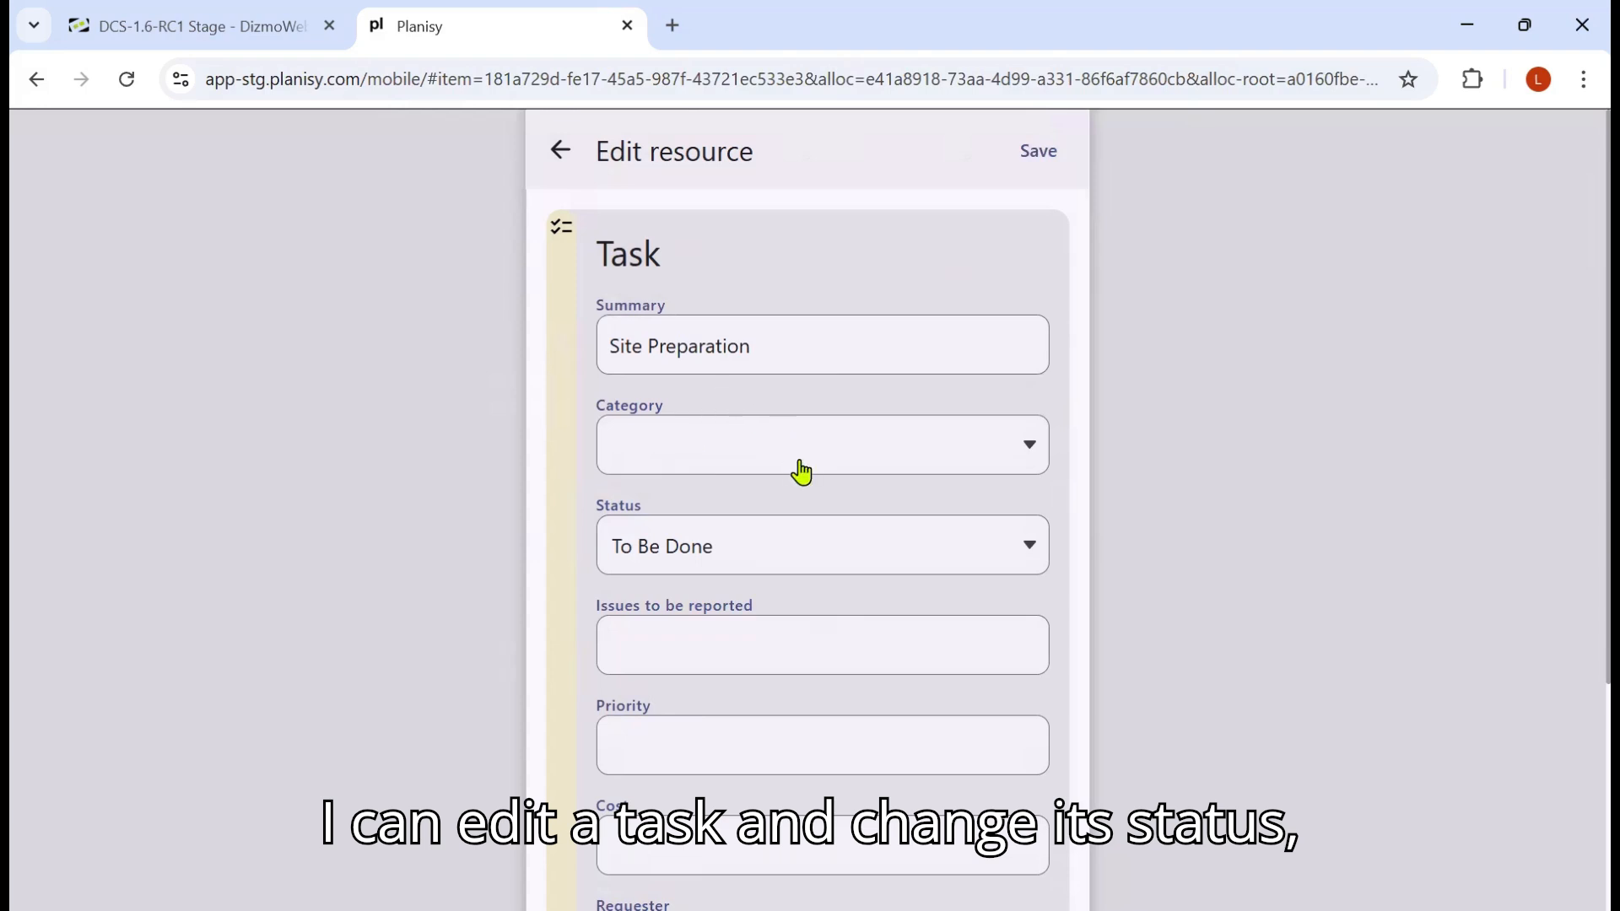
left_click(996, 559)
left_click(726, 524)
left_click(1036, 156)
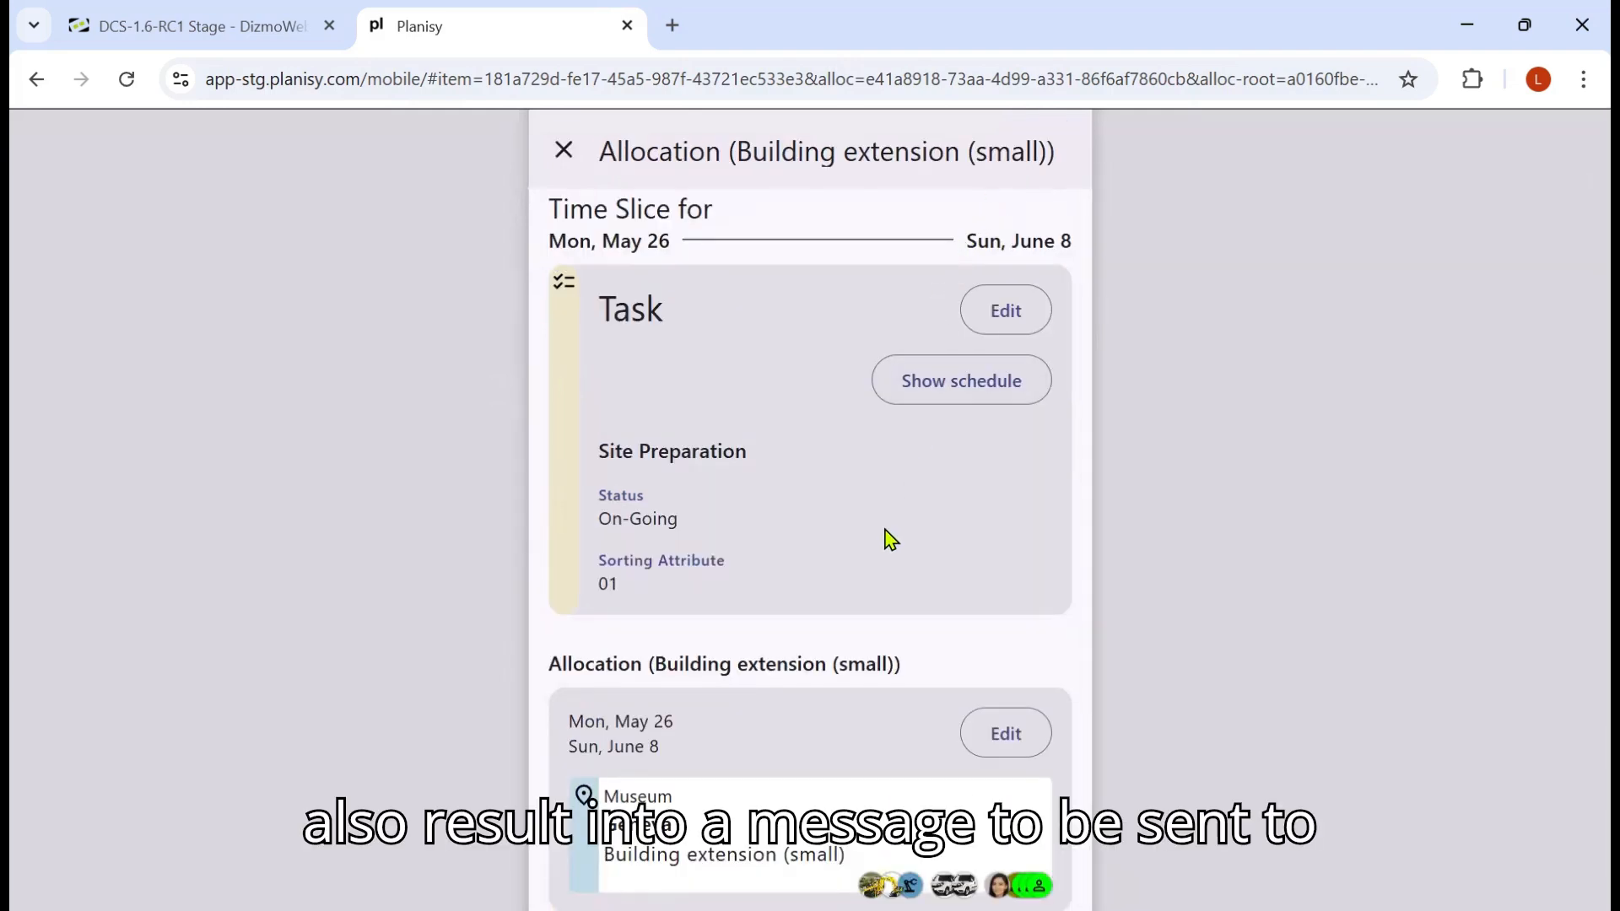
left_click(561, 156)
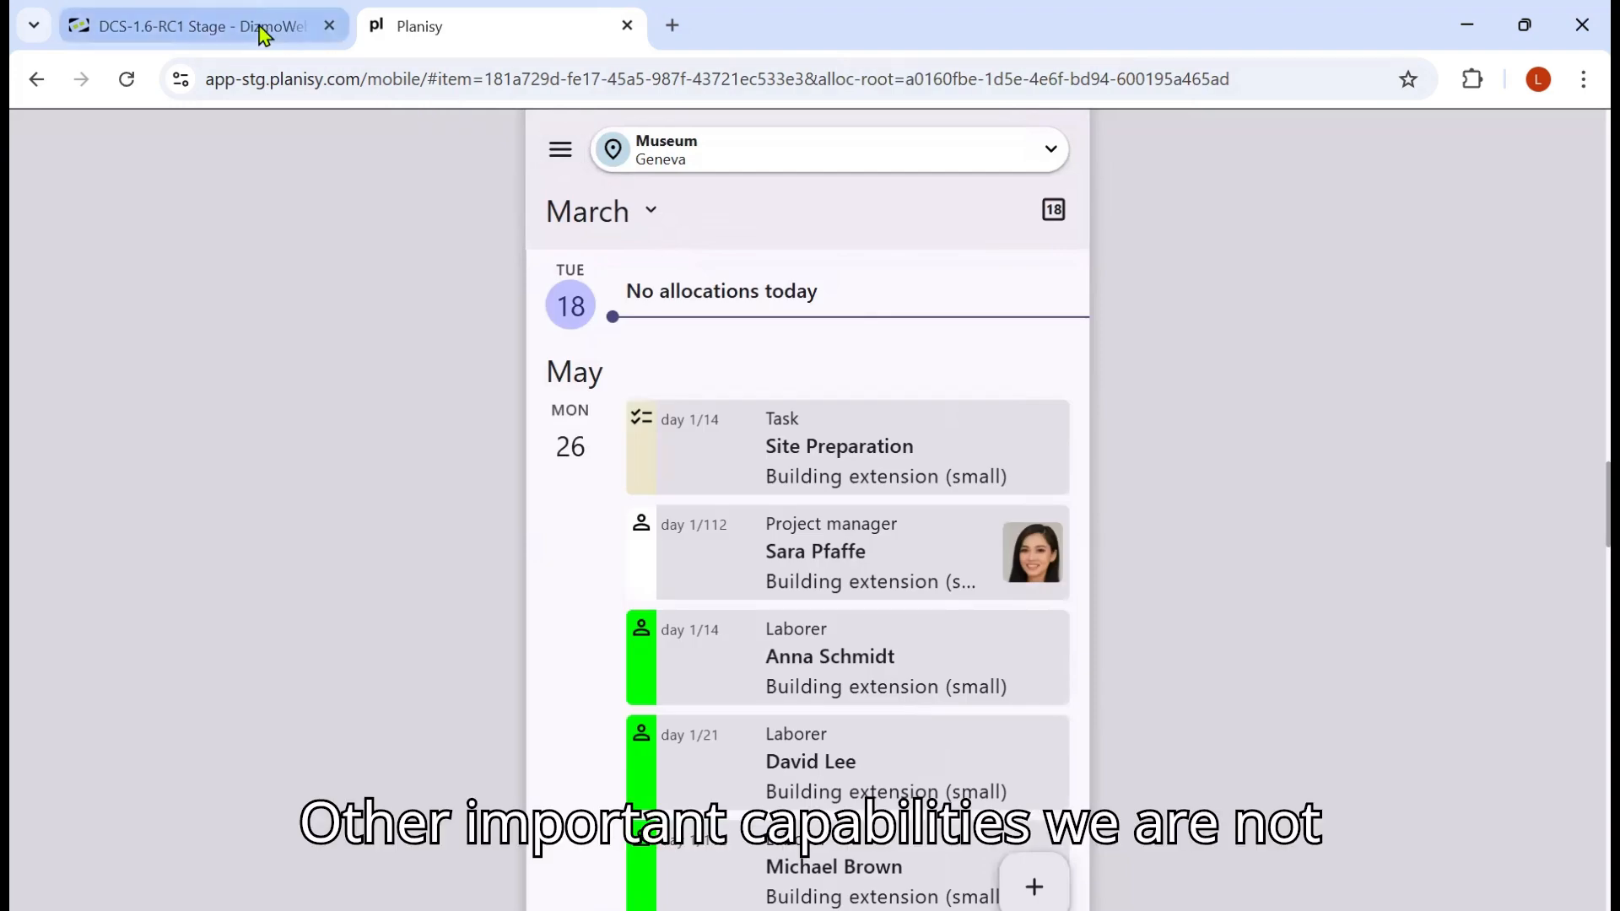
Step: Return to the desktop tab and collapse the Timeboard's allocation panel to show the full timeline
left_click(264, 32)
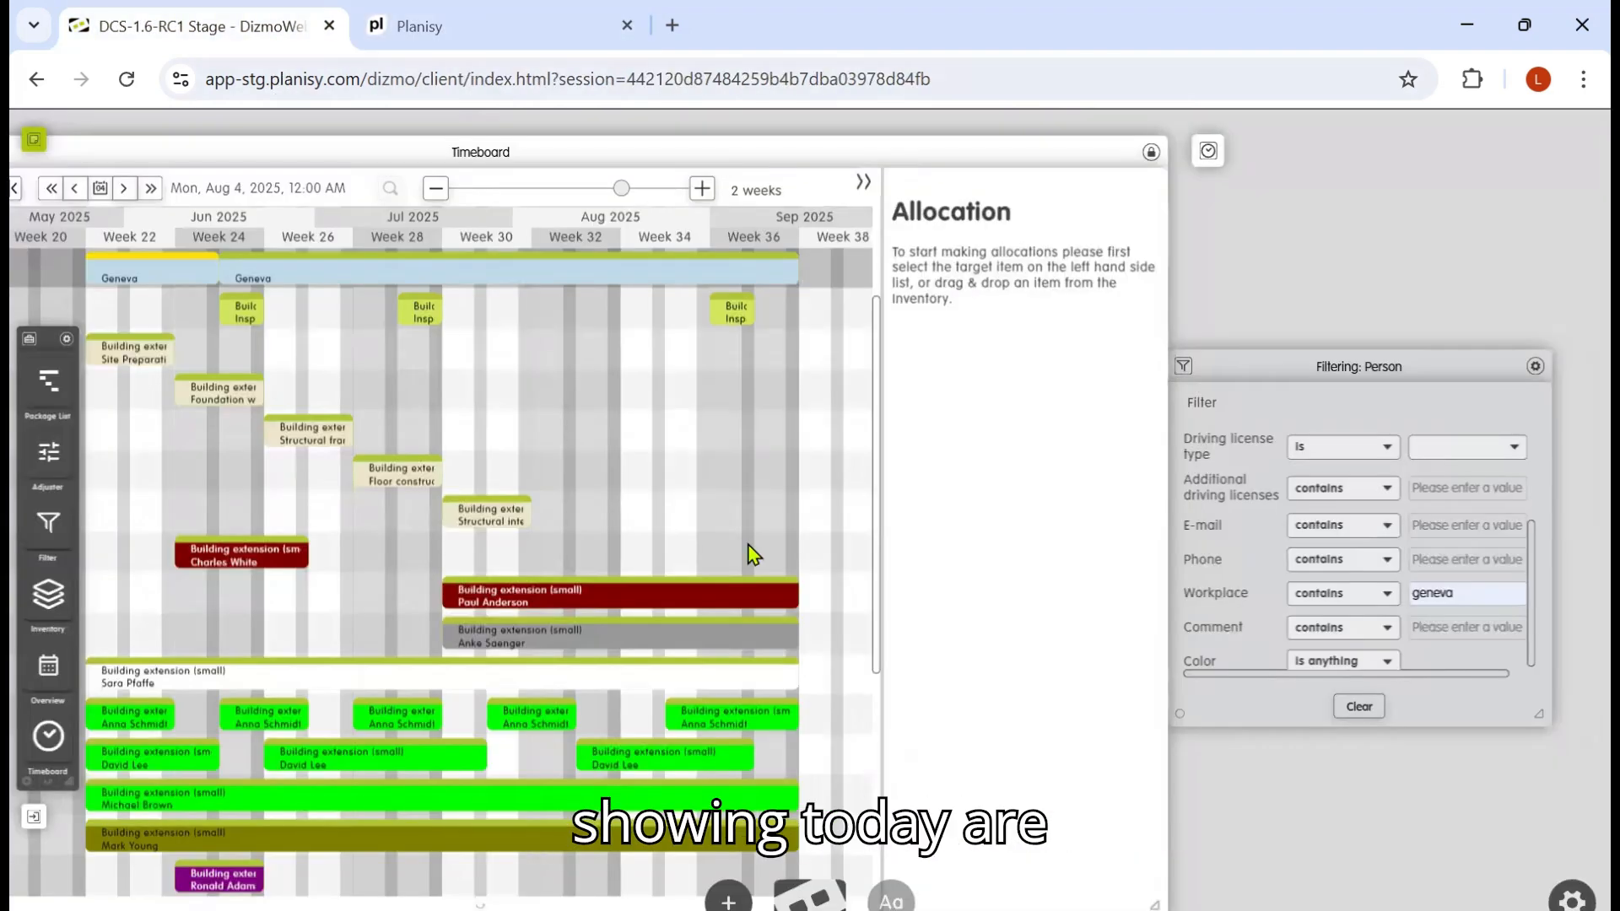
scroll(937, 792, "down", 2)
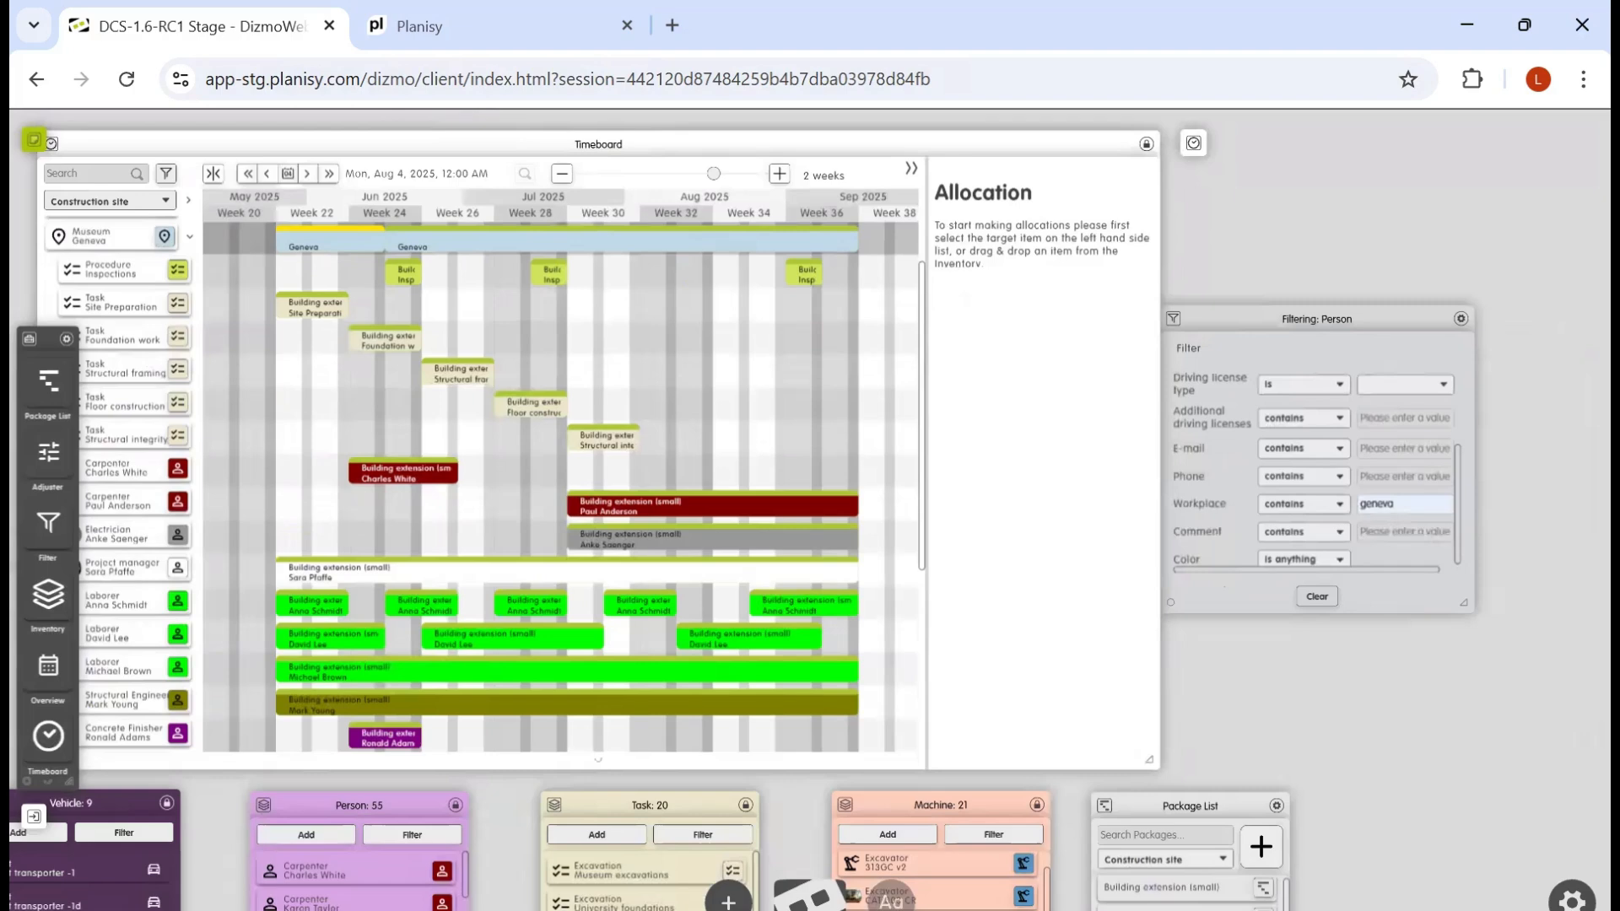
scroll(1034, 665, "down", 2)
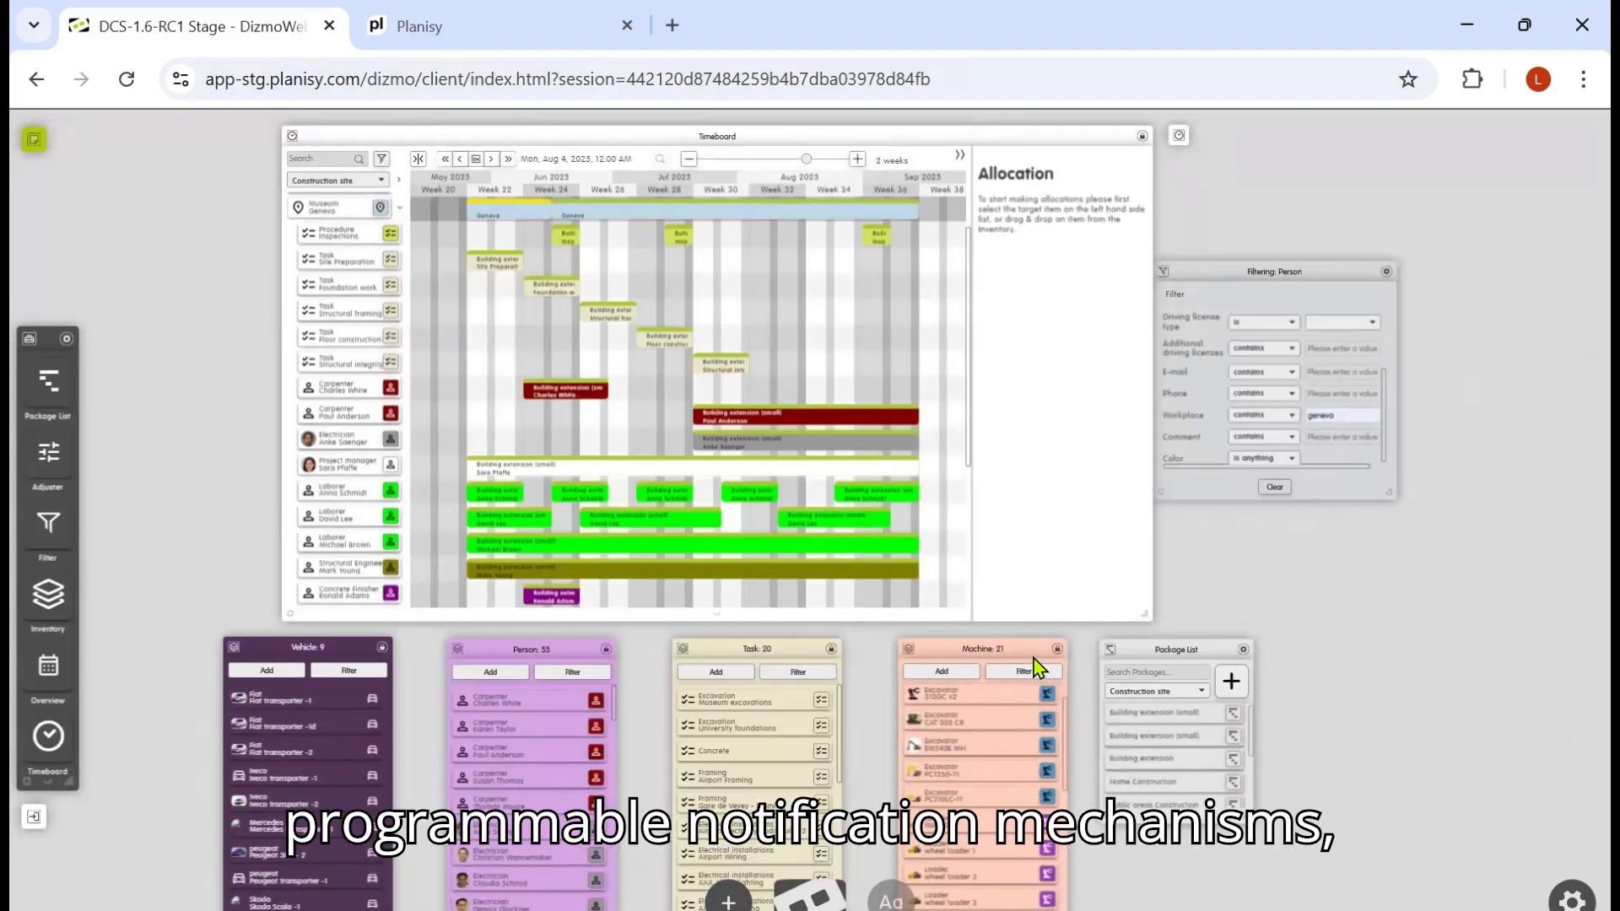
left_click(961, 155)
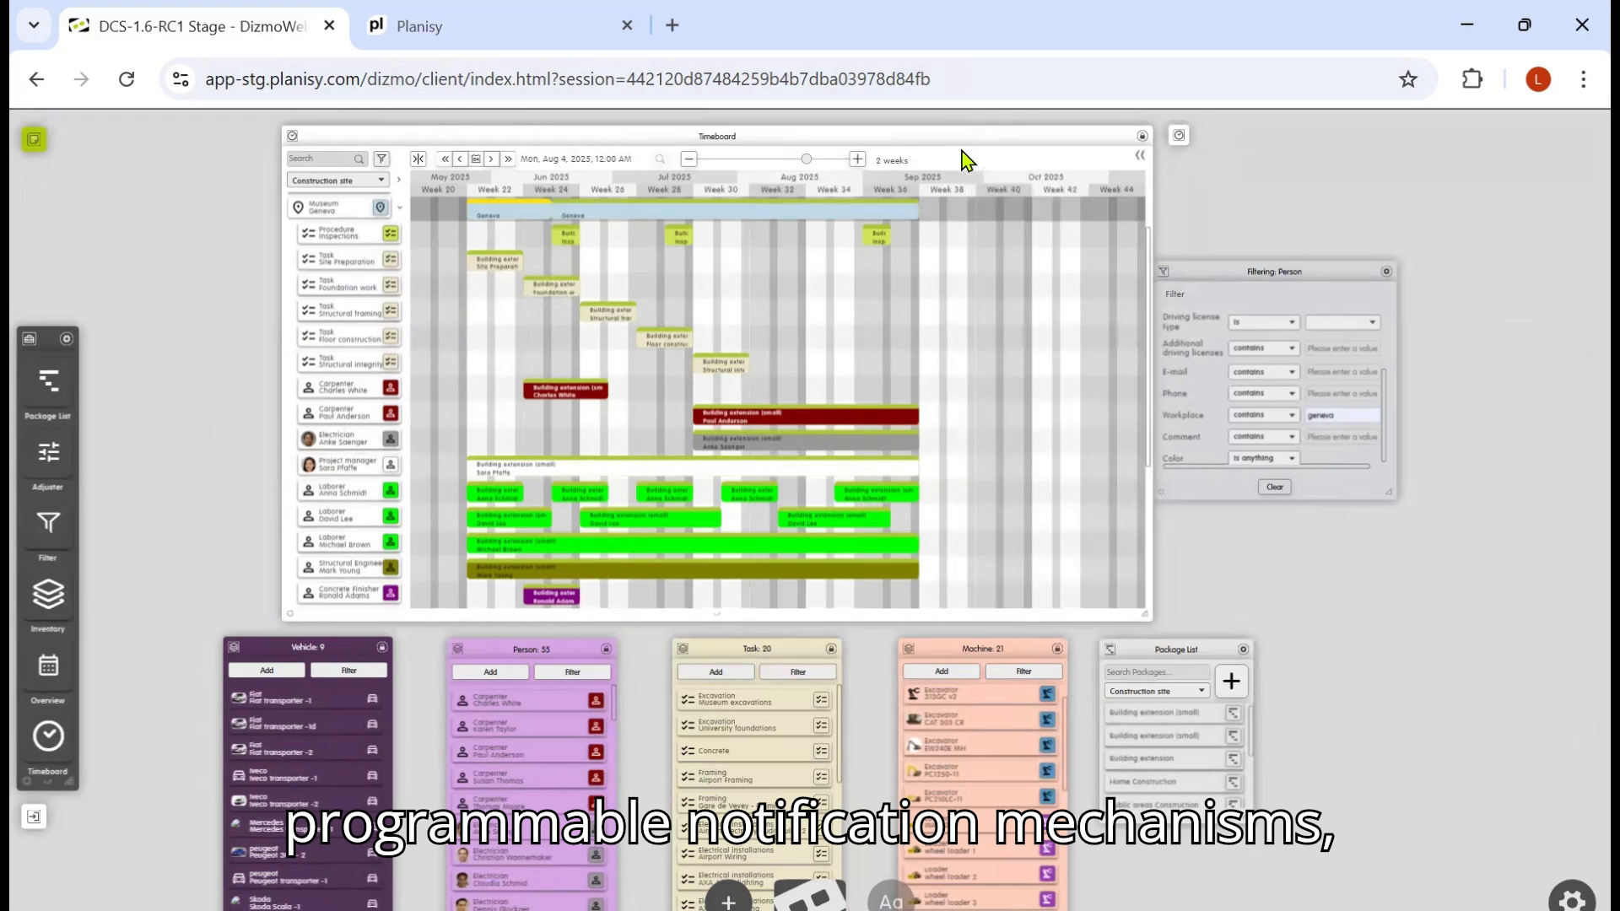